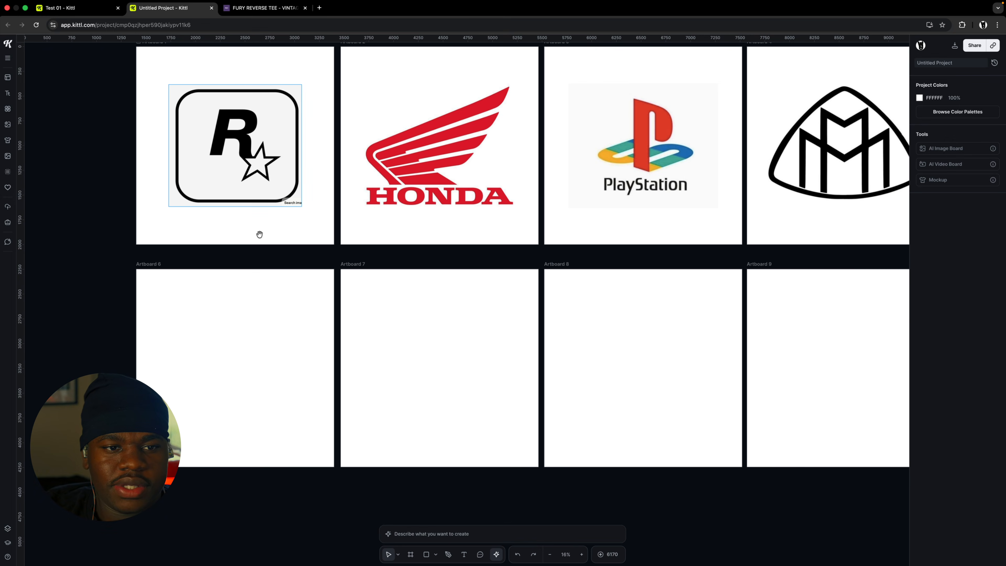
Add a headline text element to the blank Artboard 6
scroll(277, 230, down, 3)
click(301, 225)
scroll(334, 238, up, 3)
drag(337, 278, 341, 295)
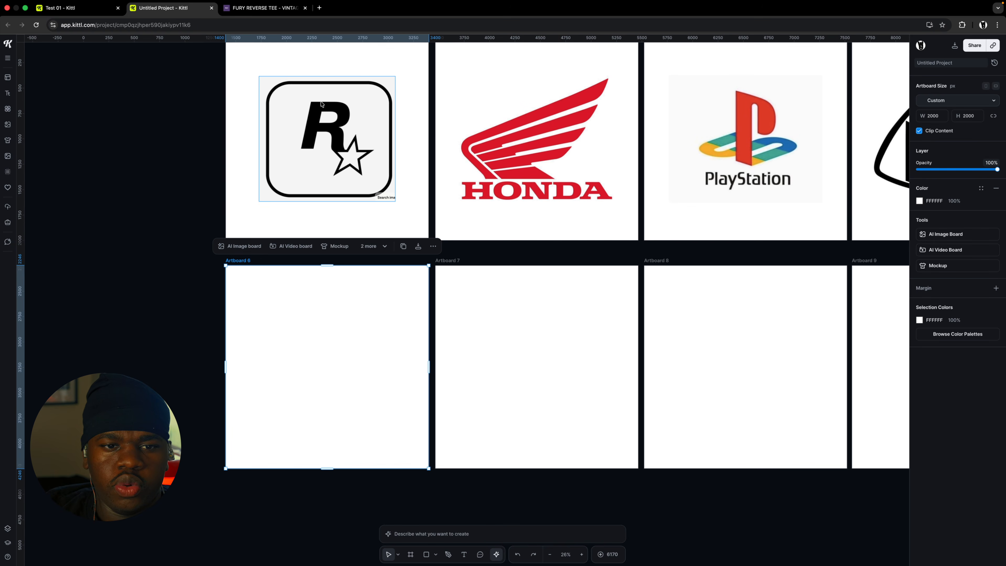
scroll(321, 103, up, 3)
drag(357, 158, 368, 148)
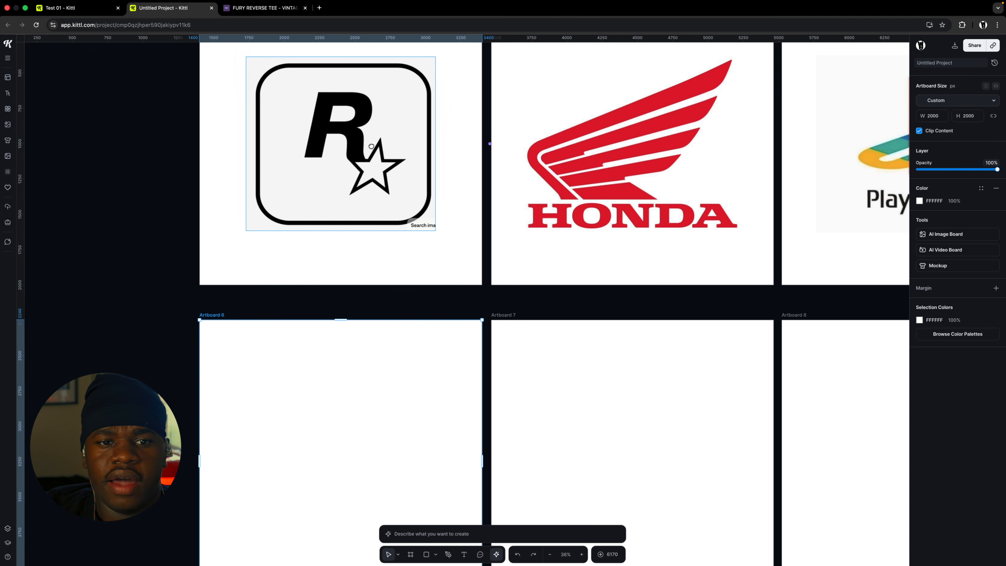
scroll(388, 156, up, 2)
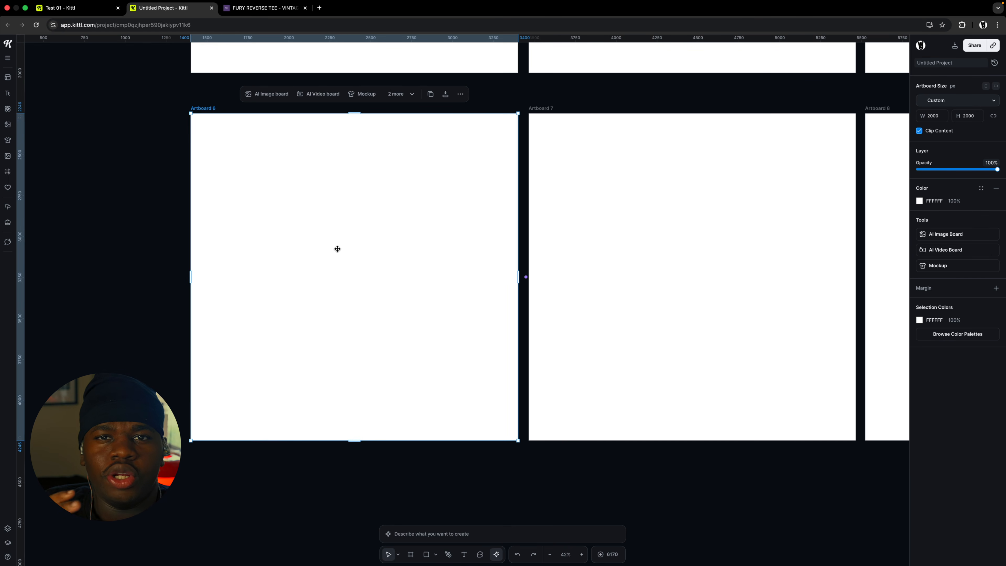
scroll(337, 248, up, 1)
key(t)
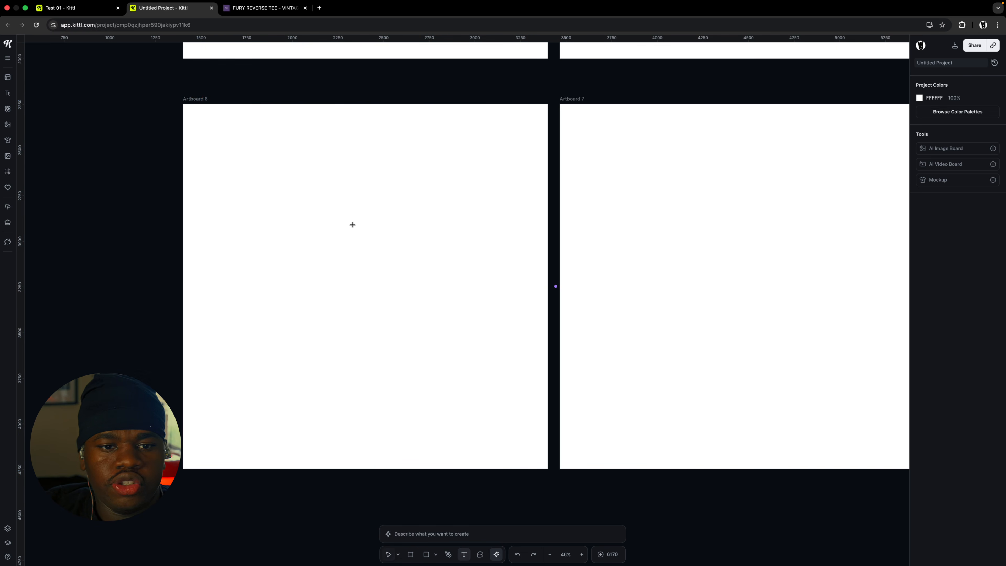
click(7, 94)
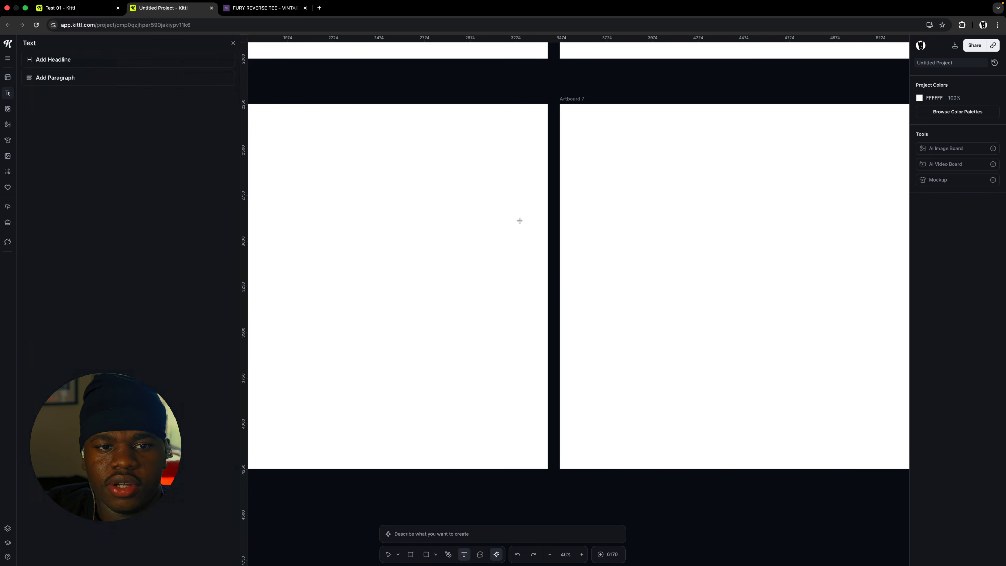
click(231, 59)
click(233, 44)
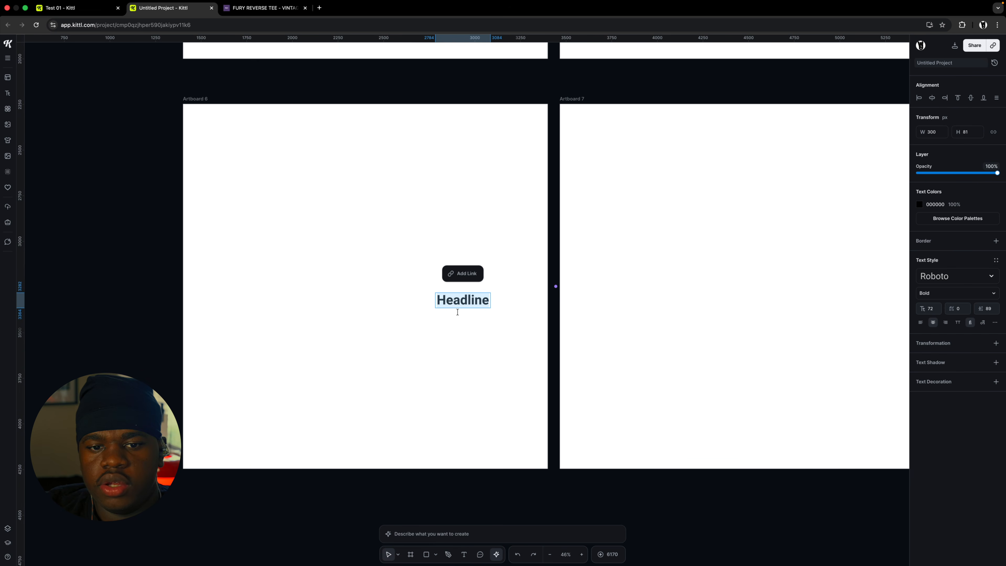
Replace the headline text with "IP" and enlarge it to a font size of about 656
key(BackSpace)
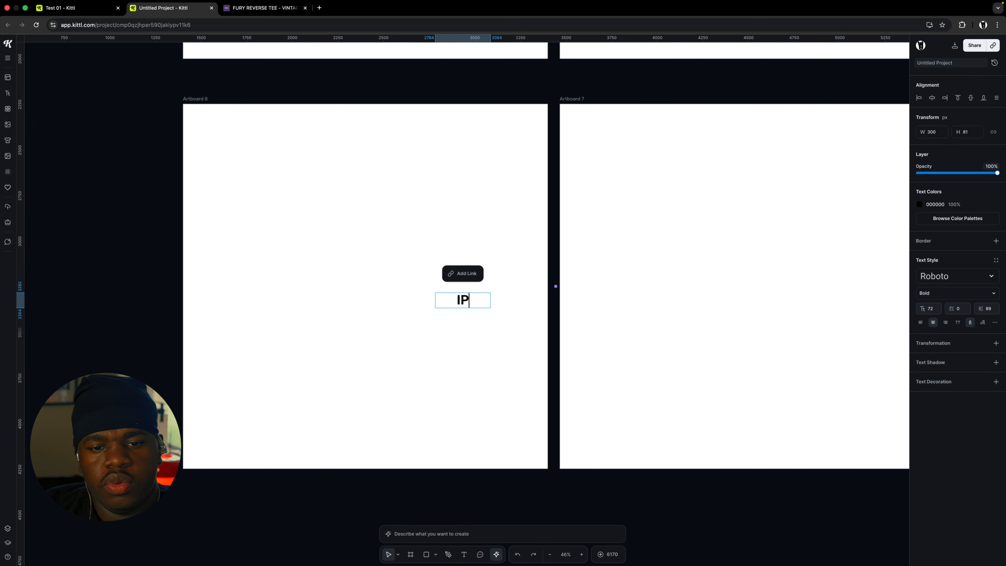
text(IP)
key(Escape)
drag(435, 307, 279, 350)
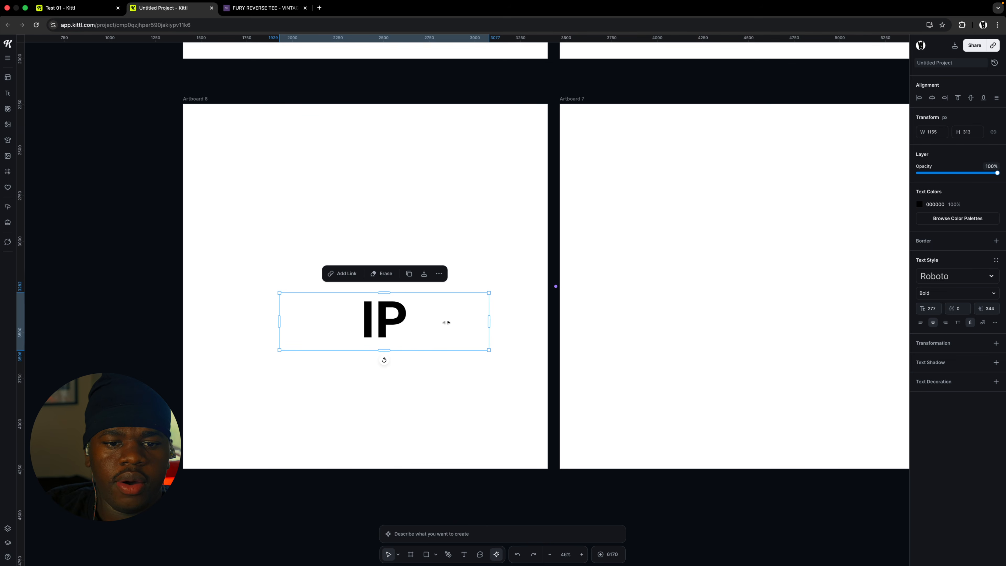
drag(489, 321, 435, 322)
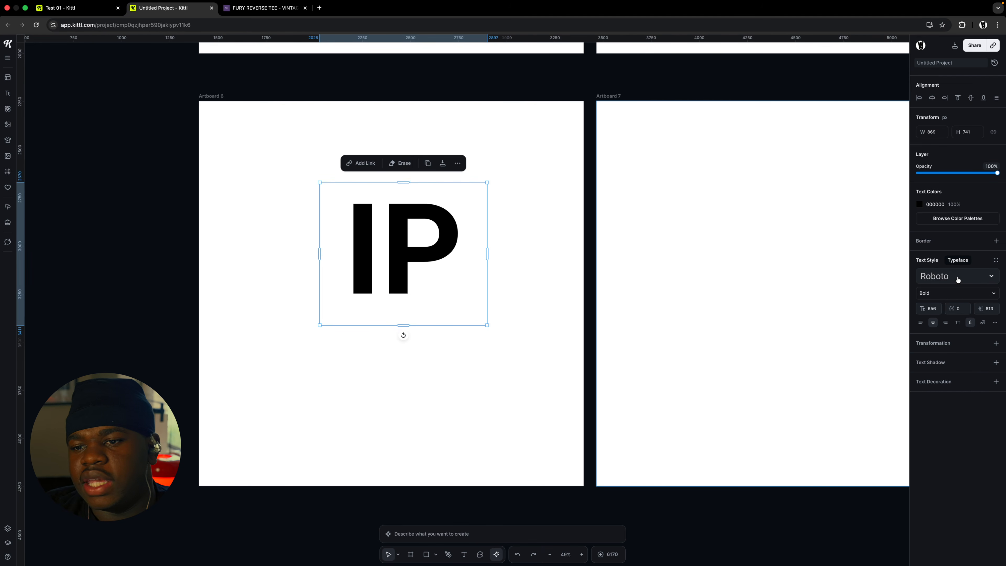
Set the typeface of the IP text to SERPNTB from the liked fonts
click(958, 277)
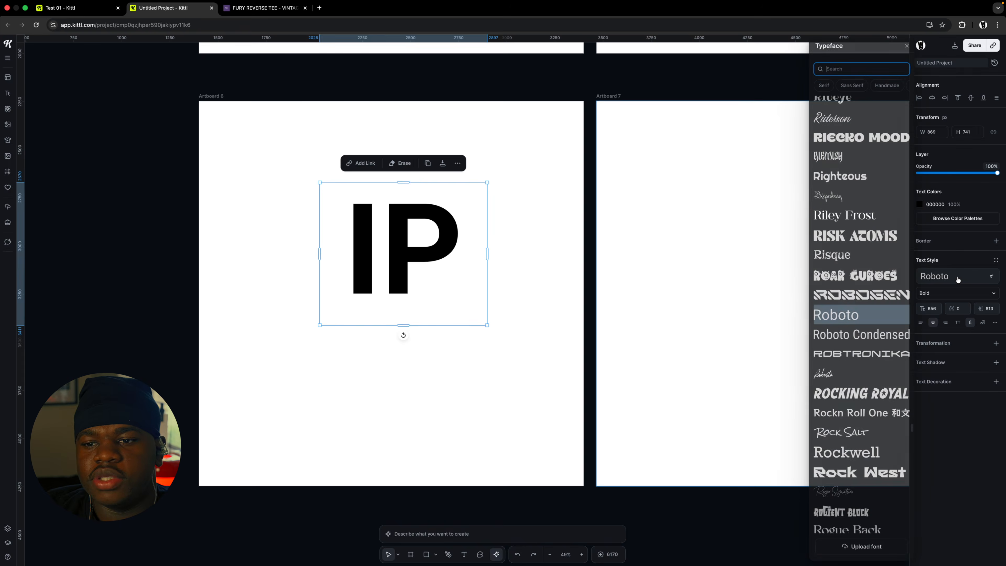
scroll(859, 149, up, 20)
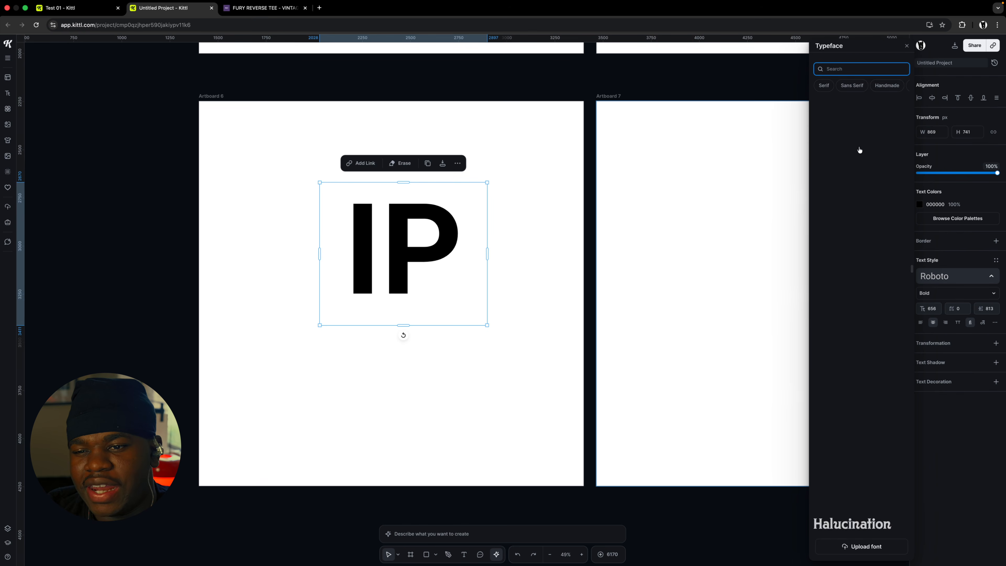
scroll(860, 149, up, 20)
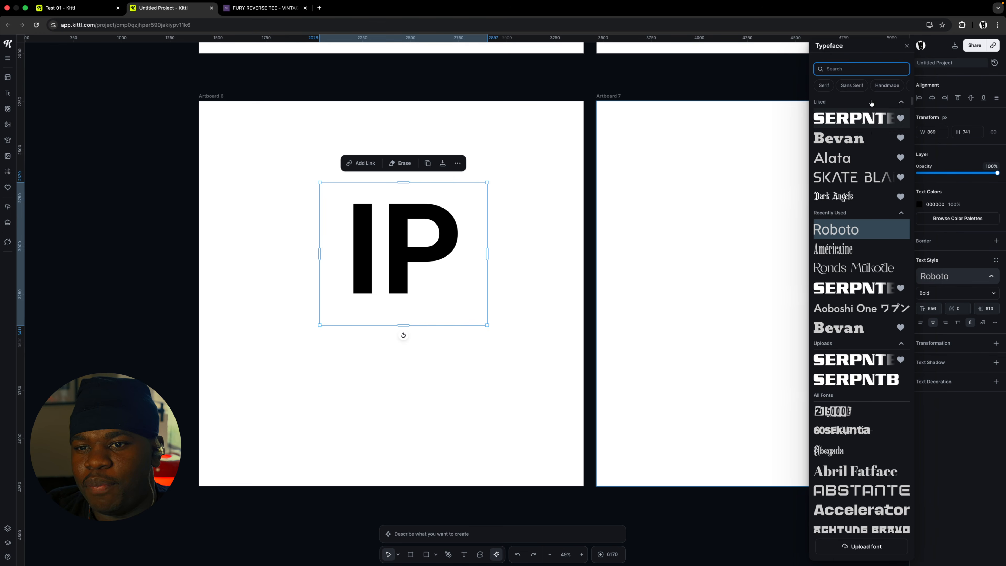
click(863, 121)
scroll(386, 195, up, 3)
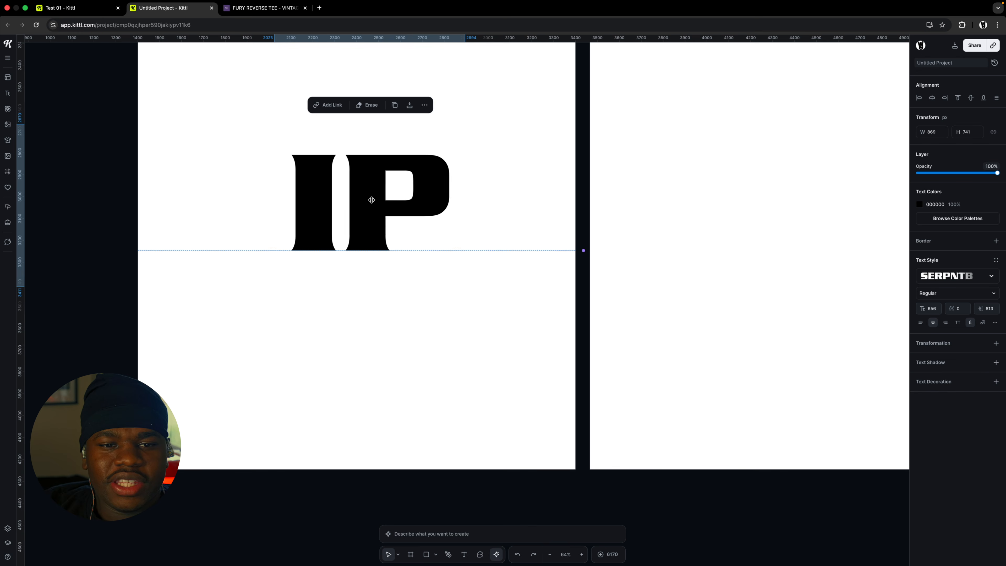
scroll(467, 221, down, 2)
click(476, 201)
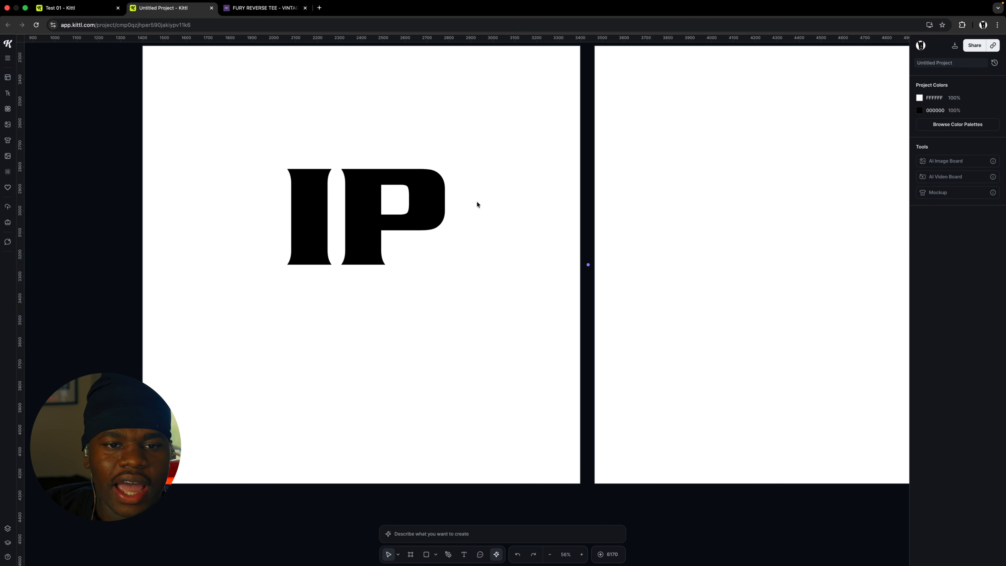
Add a solid five-pointed star from the basic shapes of the illustrations library
scroll(467, 205, left, 2)
click(410, 207)
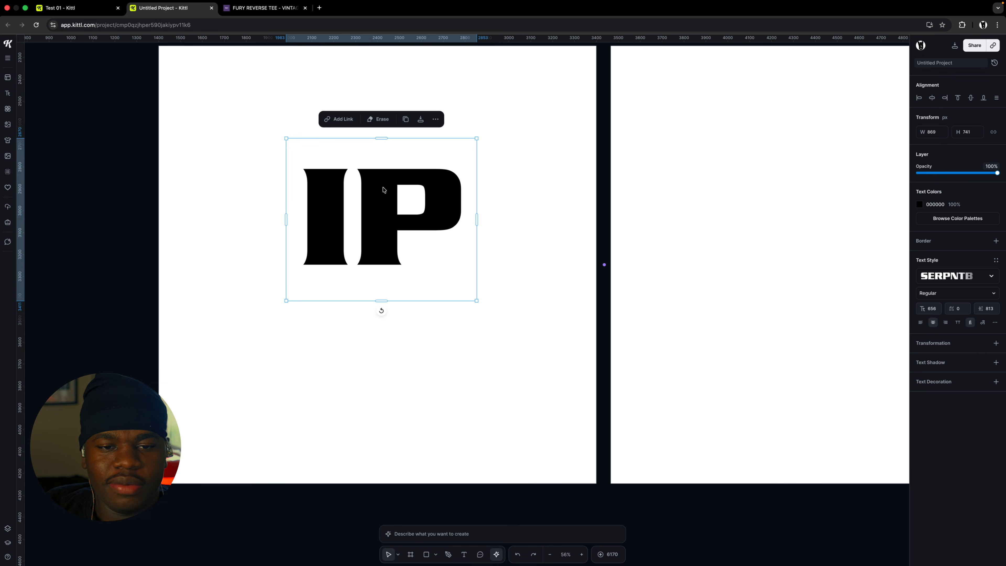
click(532, 155)
click(7, 108)
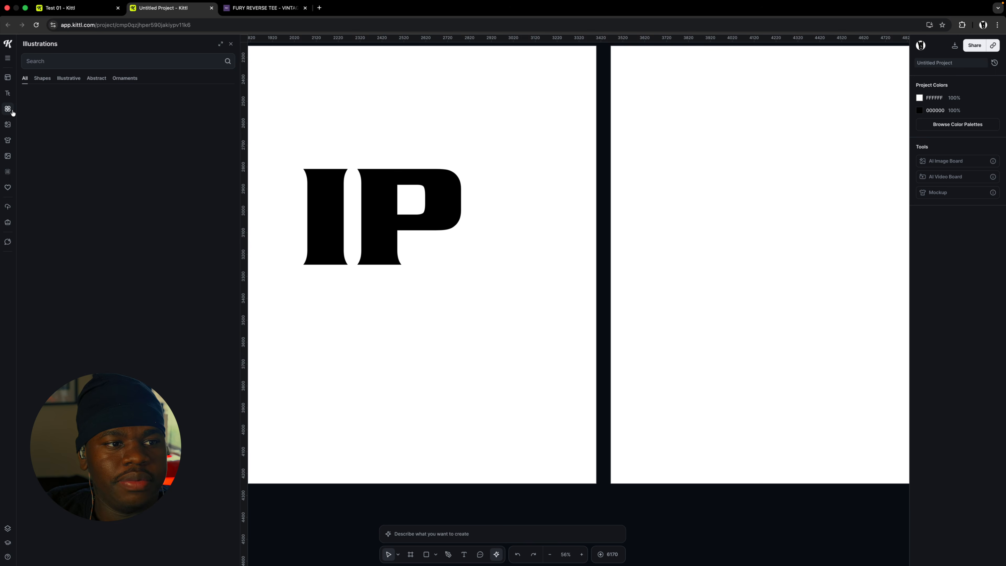
click(103, 180)
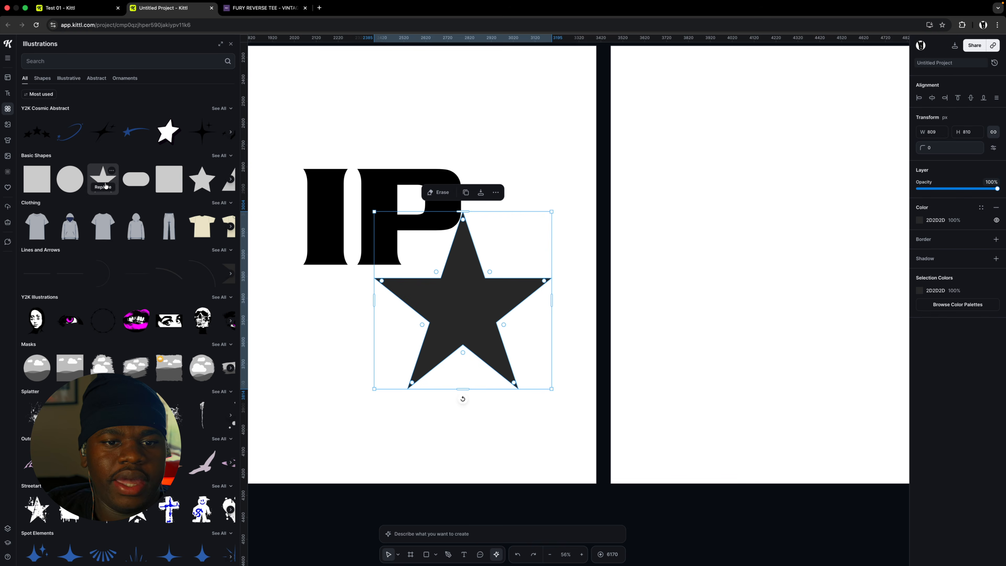
click(486, 447)
click(435, 554)
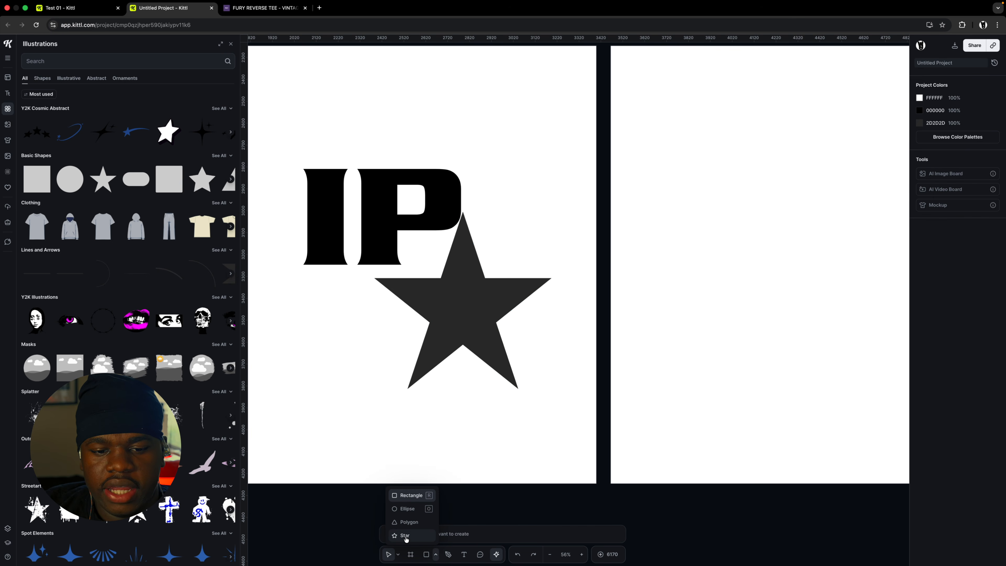
click(231, 44)
Scale the star down to about 286 px and place it at the foot of the P
click(464, 326)
drag(464, 326, 431, 310)
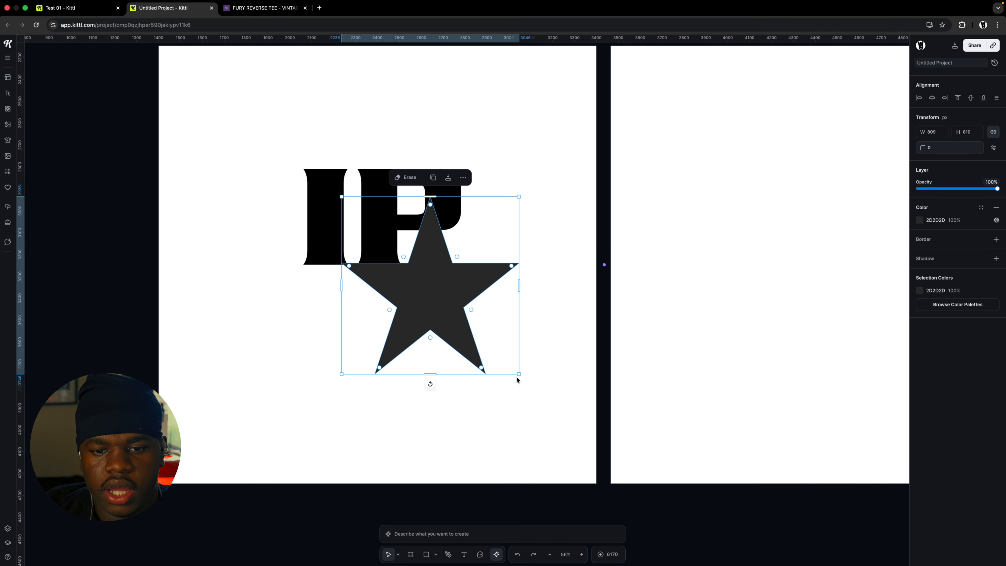
drag(517, 379, 424, 287)
drag(393, 258, 459, 314)
drag(460, 313, 439, 292)
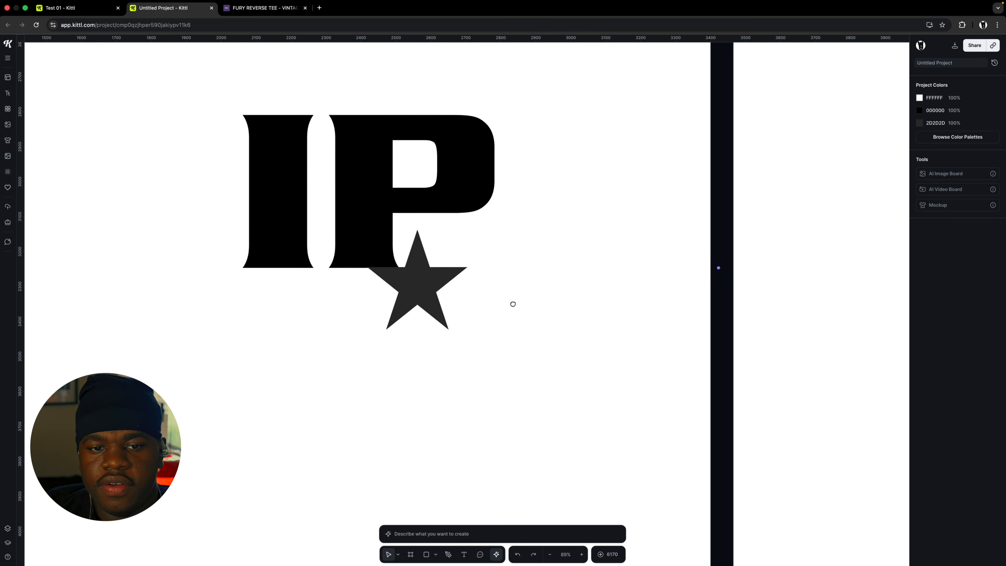
drag(512, 303, 518, 313)
Hide the star's fill and give it a black border with a weight of 19.30
click(432, 307)
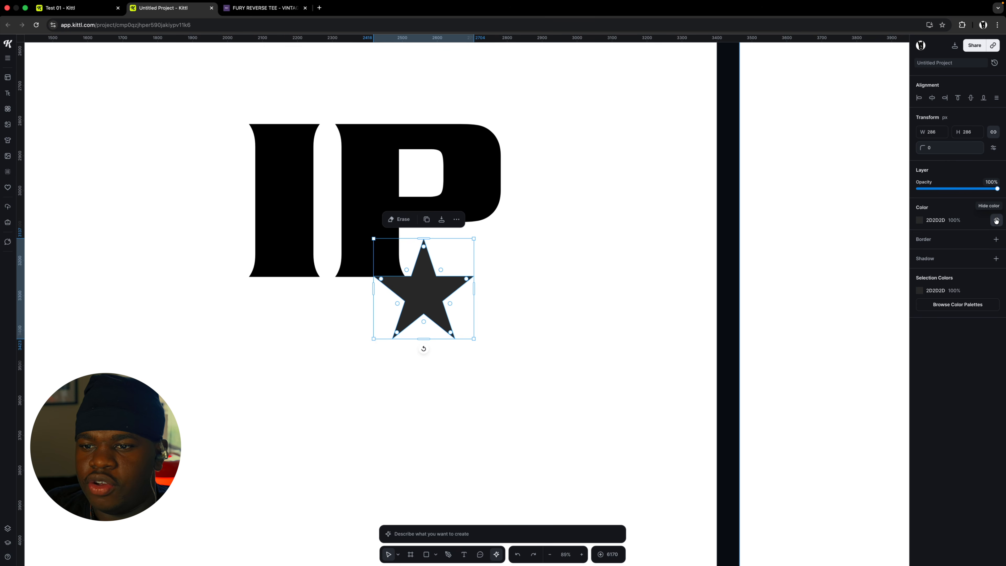
click(997, 221)
click(996, 240)
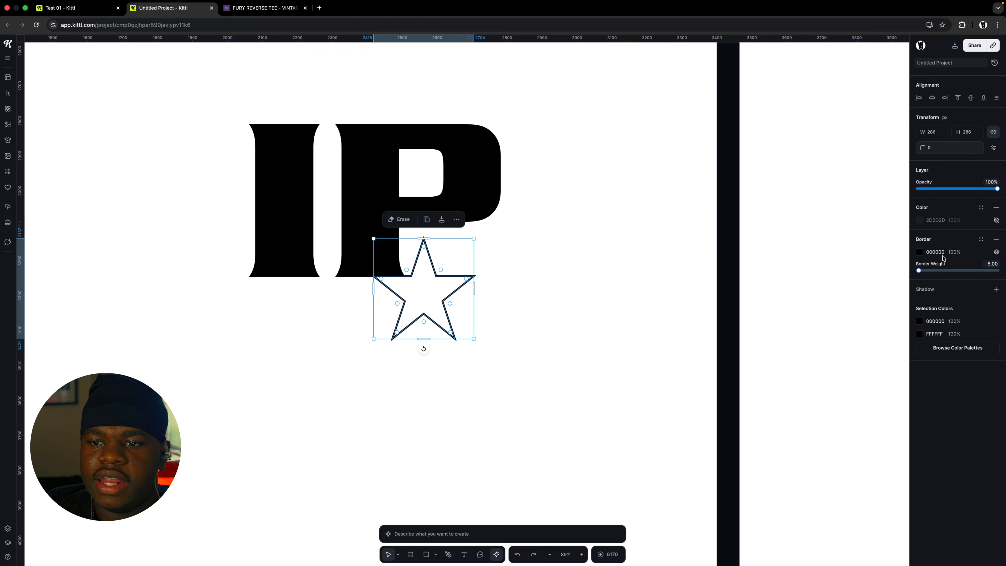
drag(919, 268, 918, 273)
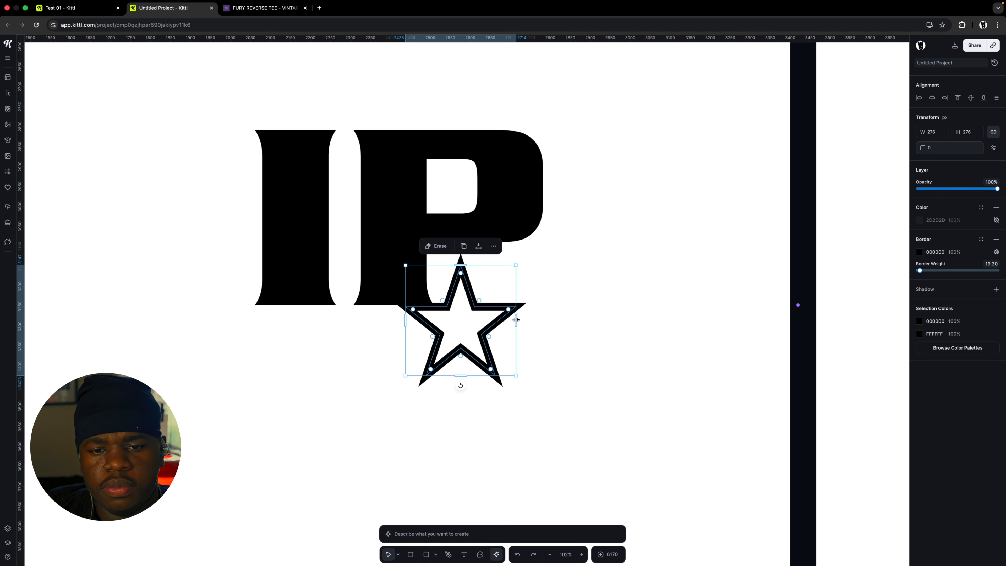
Skew the outlined star slightly so its upper point leans to the right
mouse_move(517, 320)
mouse_down()
mouse_move(517, 332)
mouse_move(519, 300)
mouse_move(514, 336)
mouse_move(518, 281)
mouse_move(516, 357)
mouse_move(516, 287)
mouse_move(516, 329)
mouse_up()
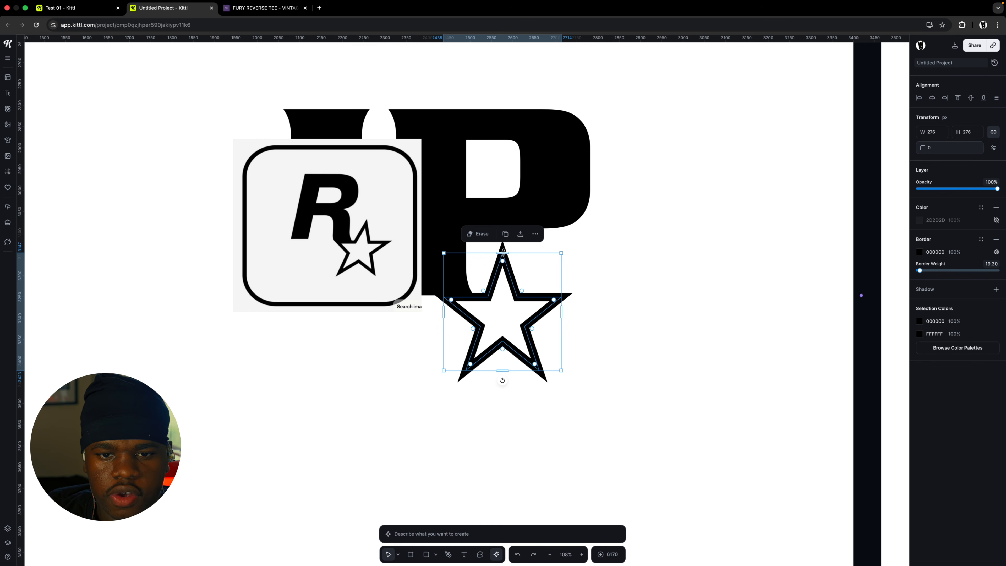
drag(503, 250, 509, 253)
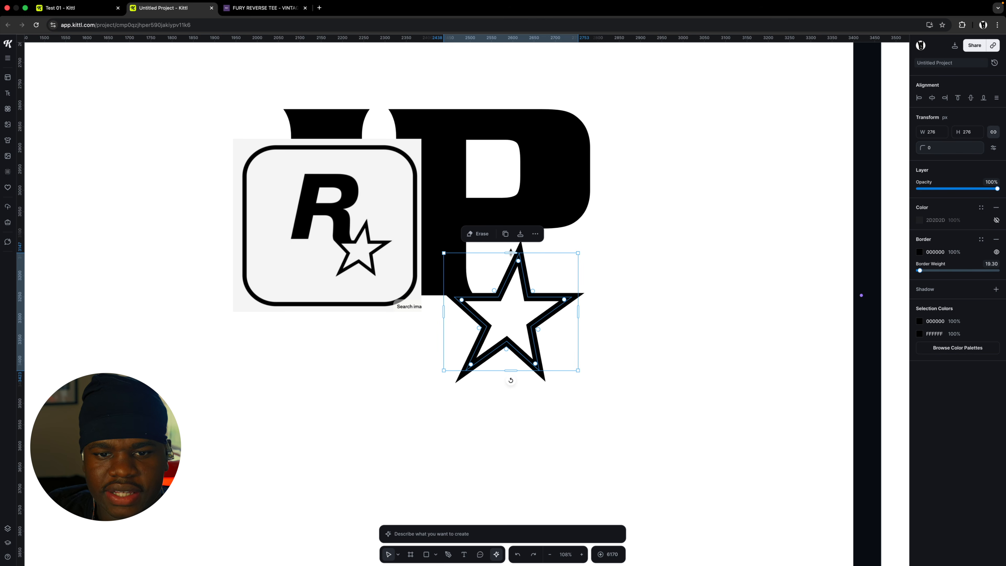
click(631, 263)
scroll(574, 278, left, 1)
Convert the IP text to outlines
click(507, 218)
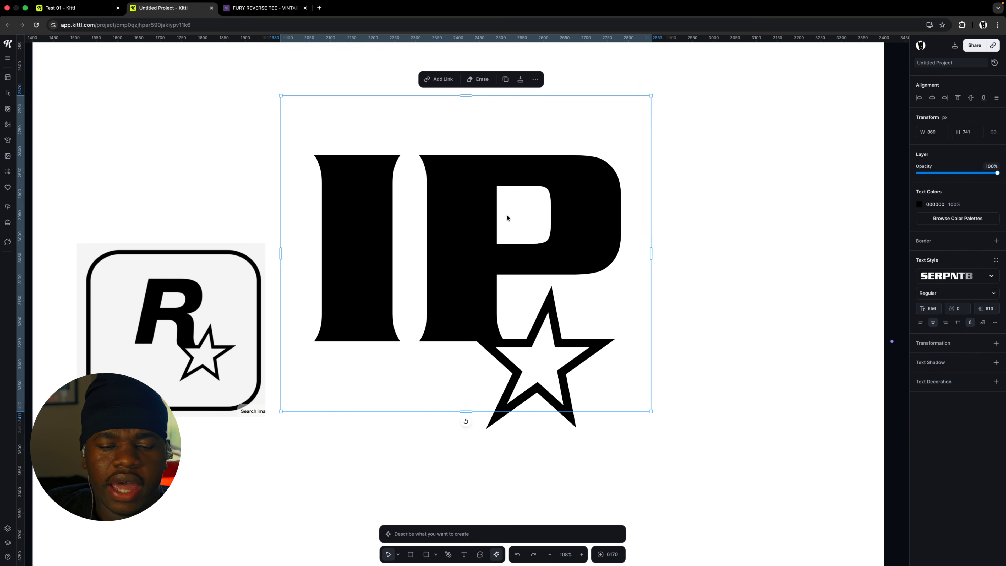
right_click(485, 221)
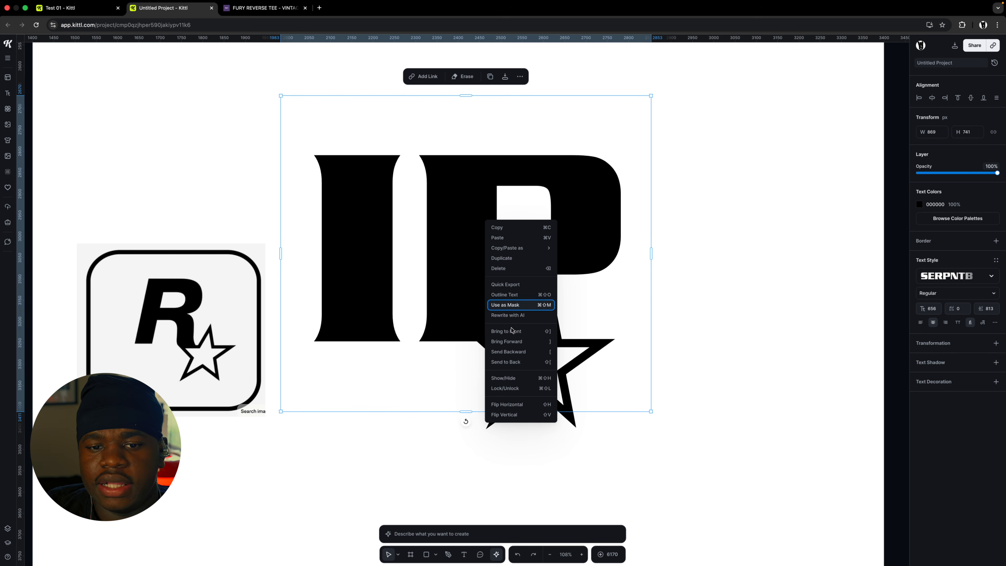
click(507, 297)
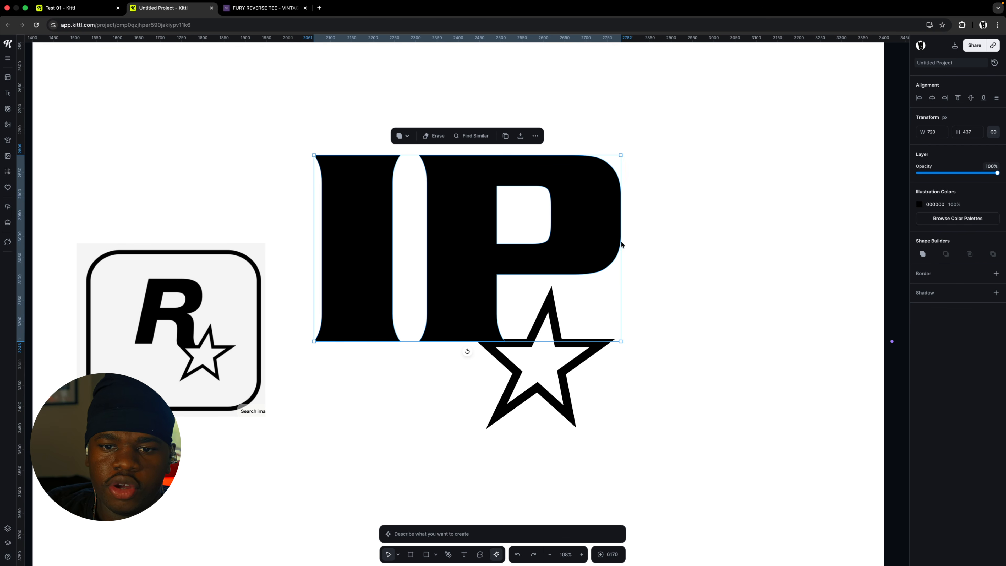
click(642, 231)
click(587, 255)
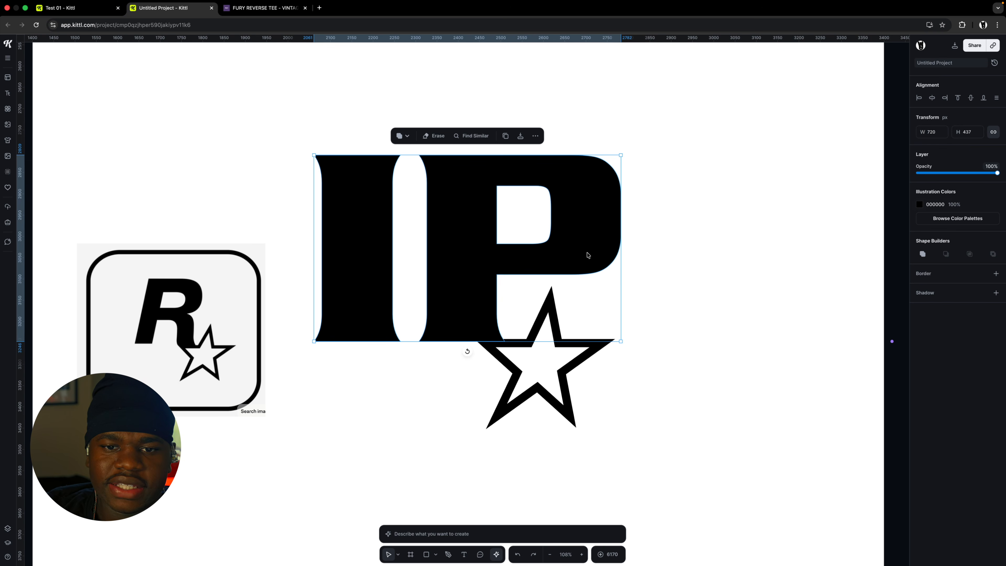
Unite the outlined IP letters into one editable shape and skew it so the letters slant to the right
click(923, 253)
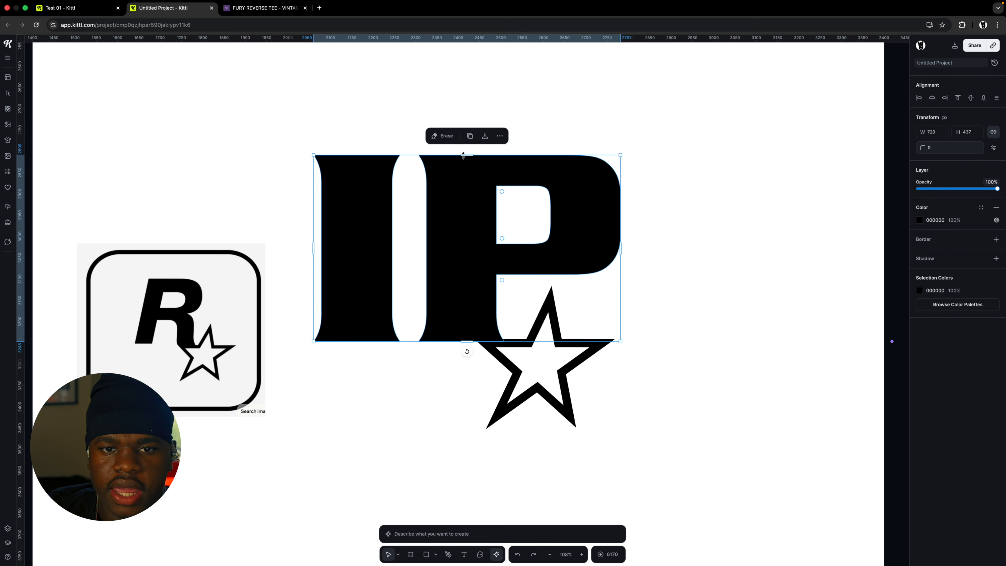
drag(463, 155, 475, 154)
click(593, 134)
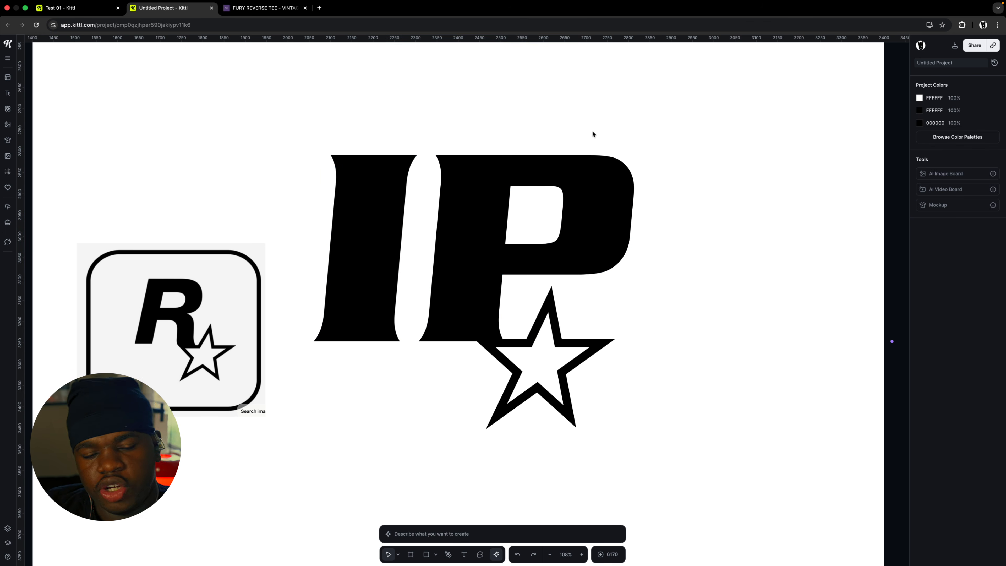
Shift the anchor points along the gap between the I and the P rightwards, so the gap cuts into the P's stem
click(405, 184)
drag(418, 185, 502, 189)
click(422, 138)
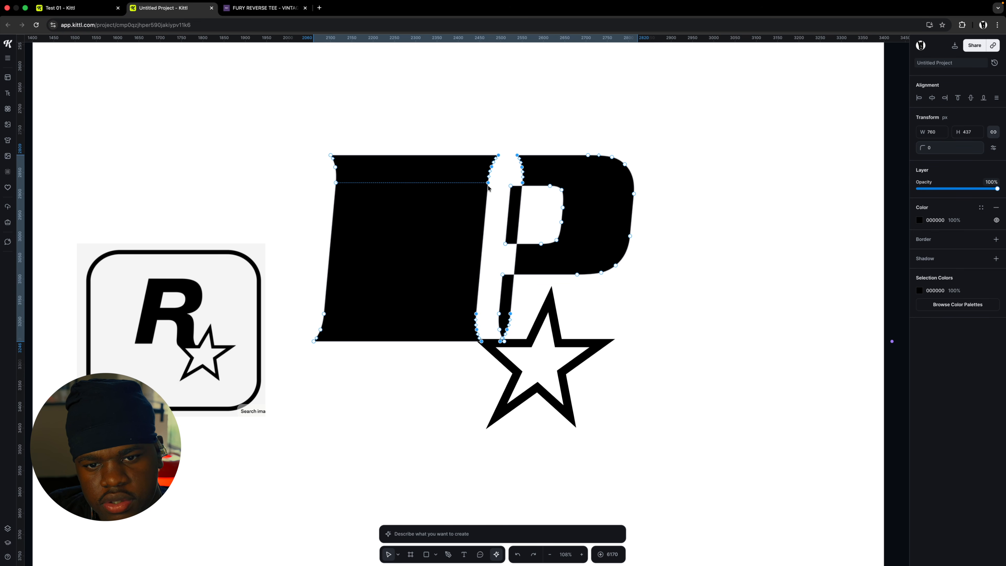
Move the anchor points of the I's left edge to the right, narrowing the IP shape to about 545 px wide
scroll(423, 137, down, 3)
drag(408, 144, 393, 150)
drag(309, 159, 456, 351)
drag(303, 152, 361, 347)
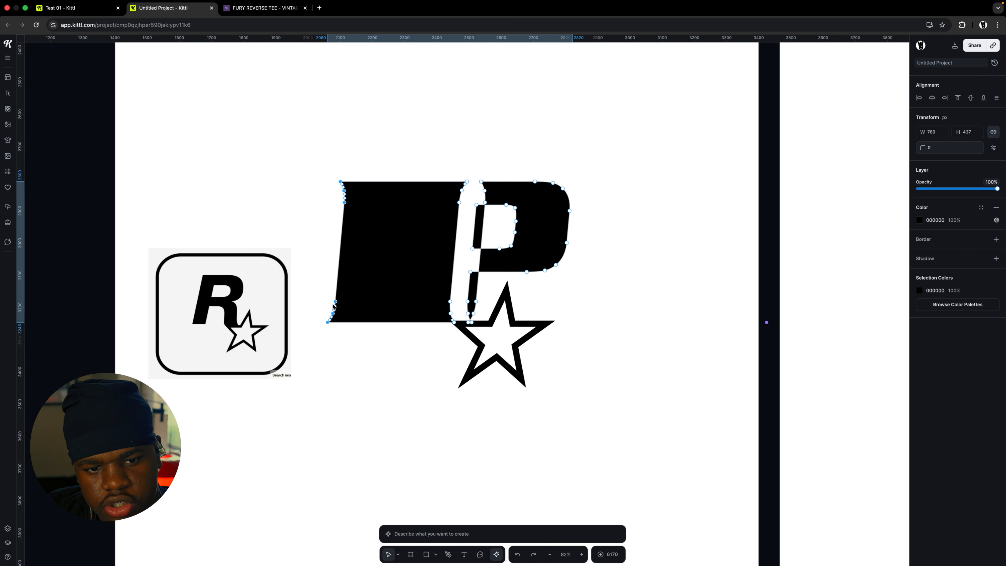
drag(335, 302, 405, 302)
scroll(562, 336, right, 1)
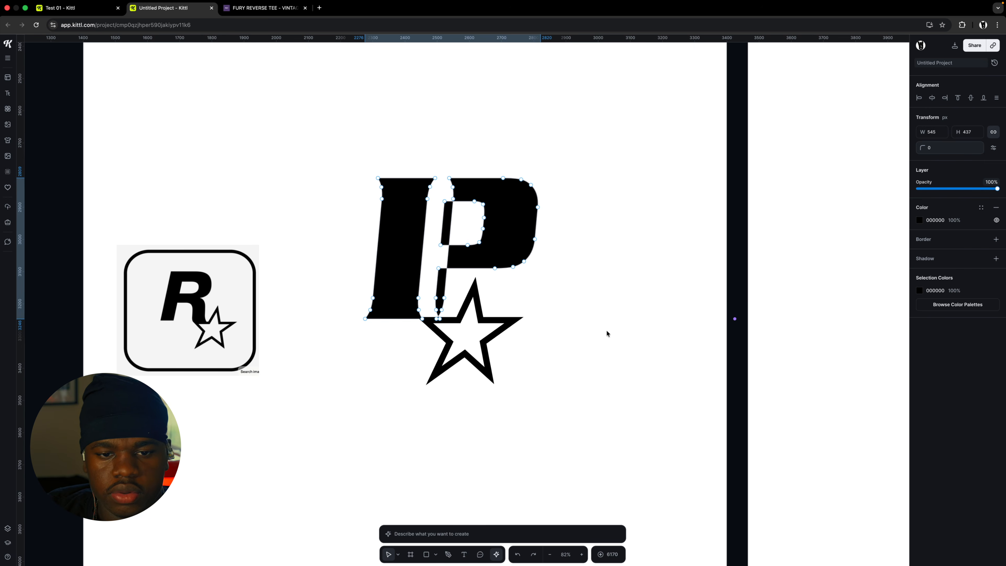
click(606, 333)
scroll(522, 330, down, 5)
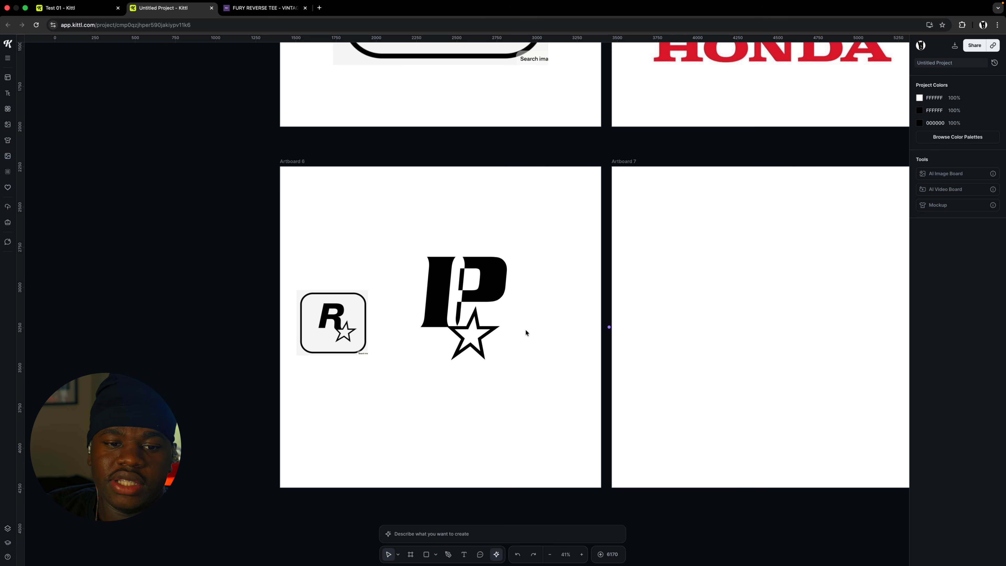
Delete the small Rockstar reference image beside the IP lettering on Artboard 6
scroll(462, 316, up, 3)
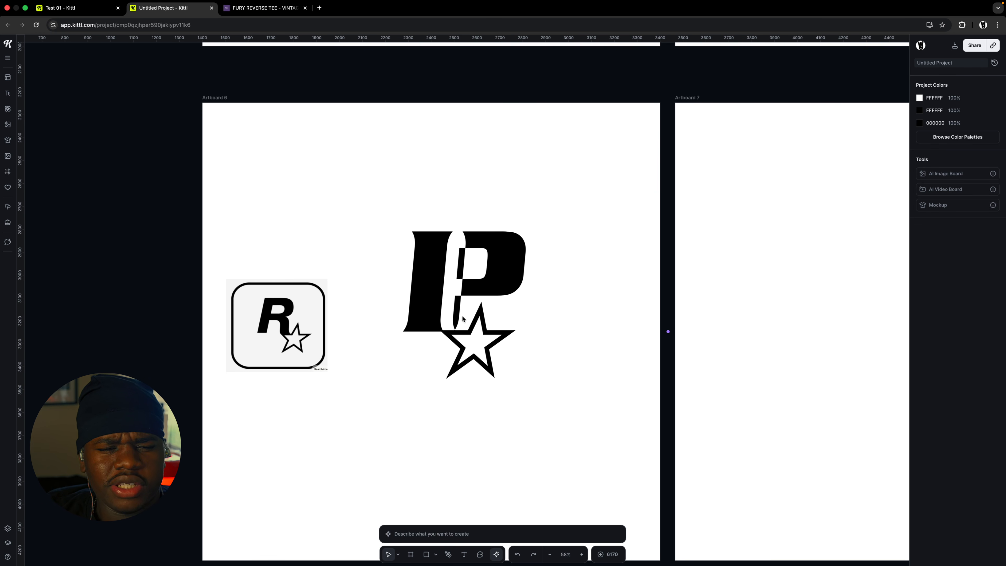
scroll(463, 318, up, 2)
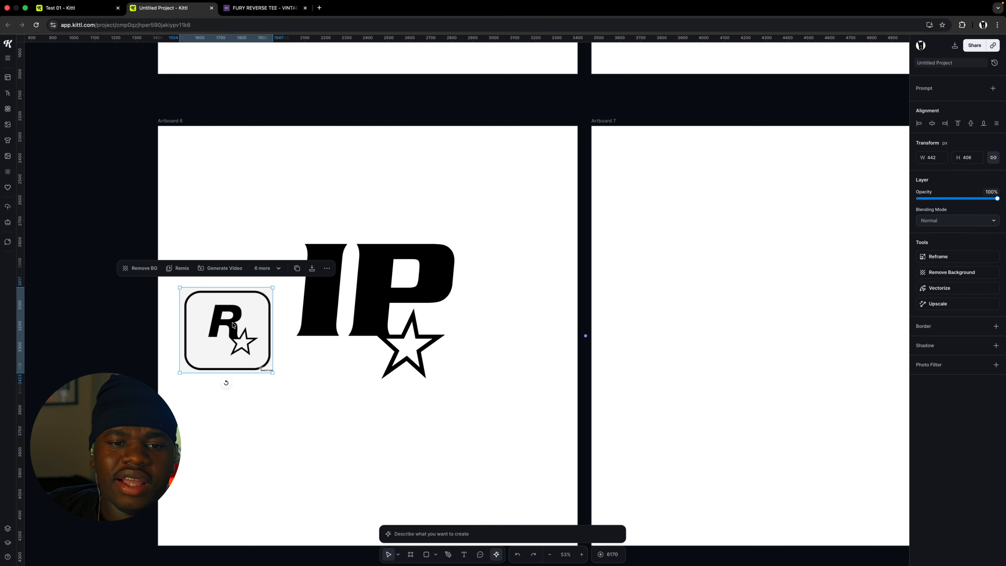
drag(233, 324, 232, 306)
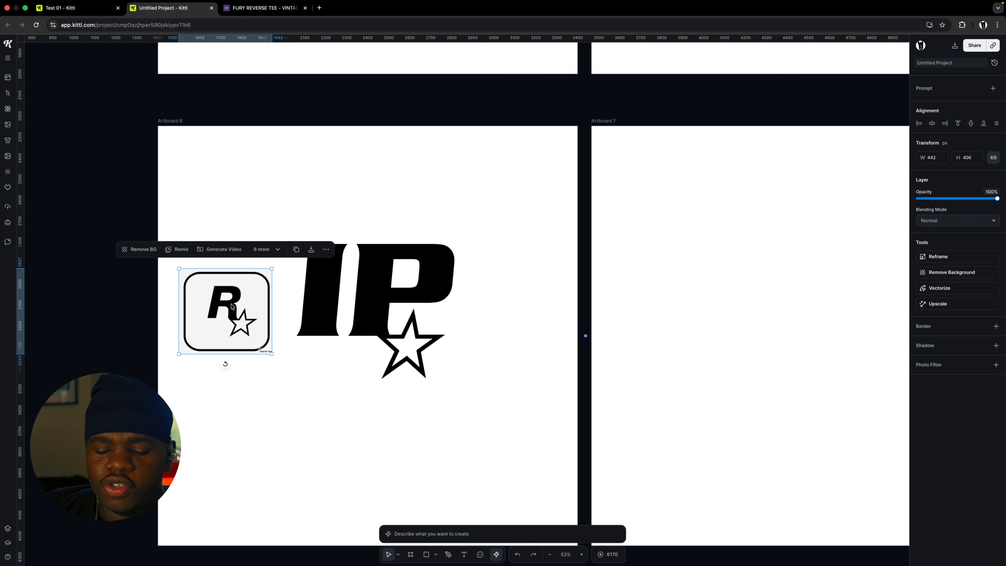
key(BackSpace)
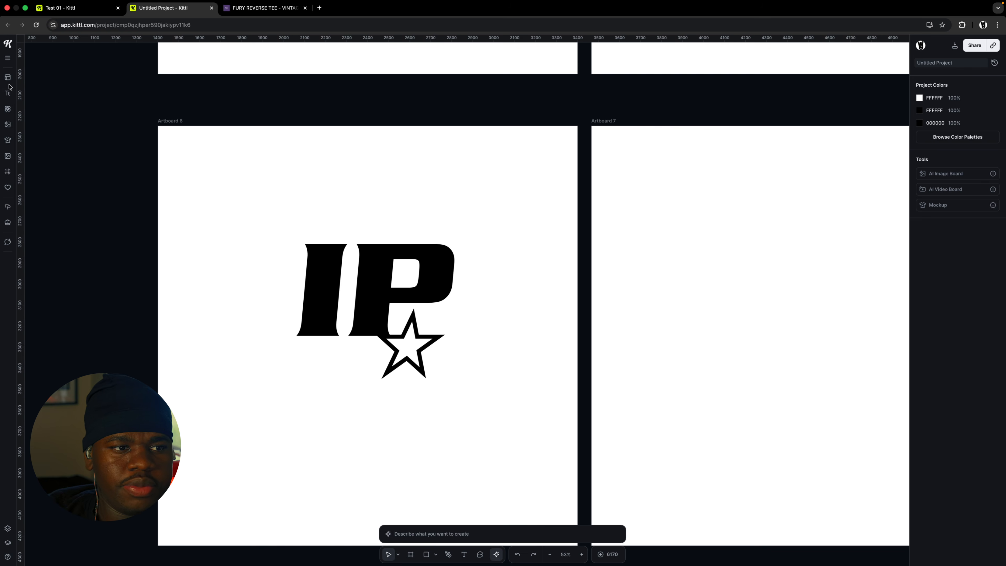
Add the rounded square from the basic shapes over the IP logo and set its corner radius to about 85
click(8, 109)
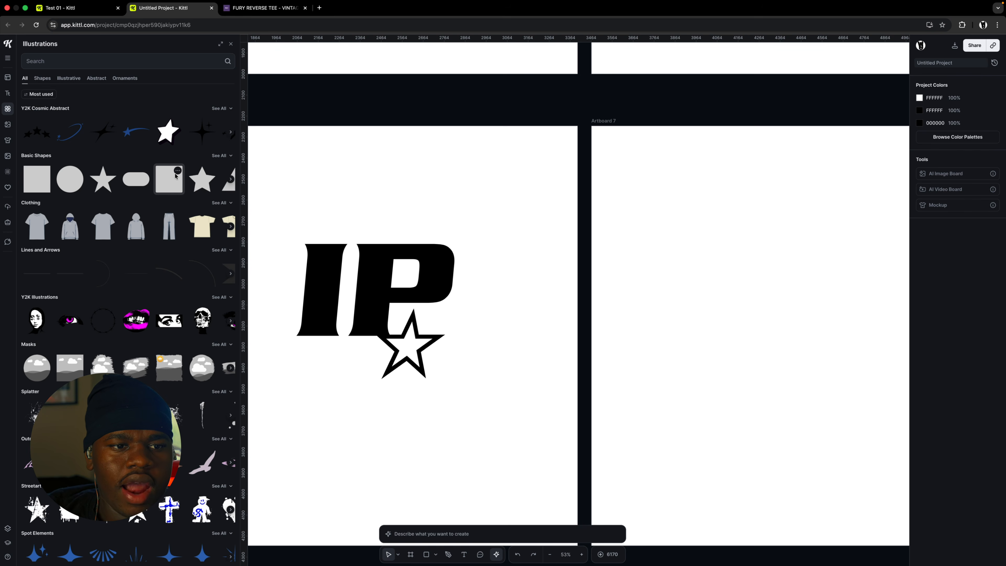
click(163, 184)
drag(491, 270, 485, 217)
click(231, 44)
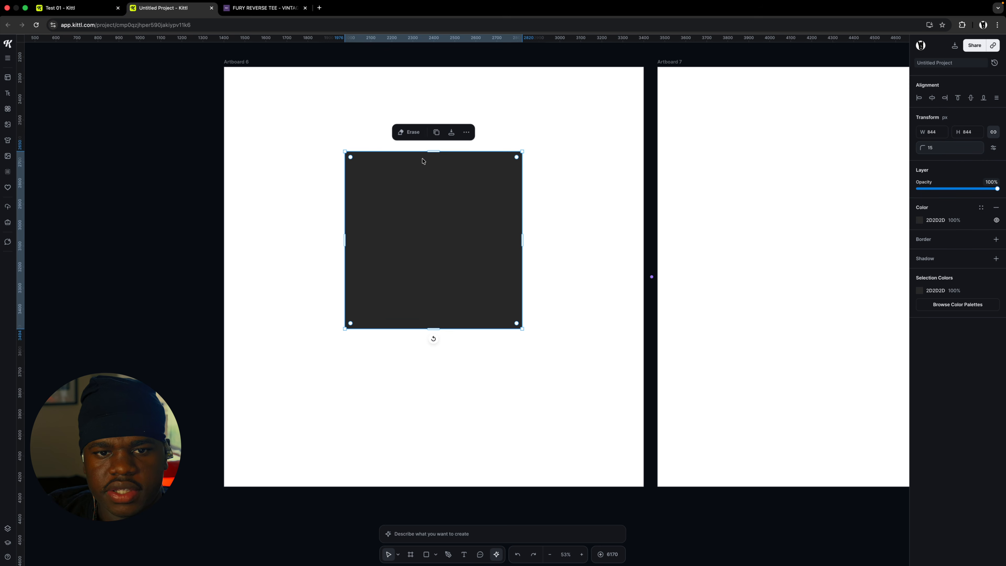
drag(518, 159, 504, 170)
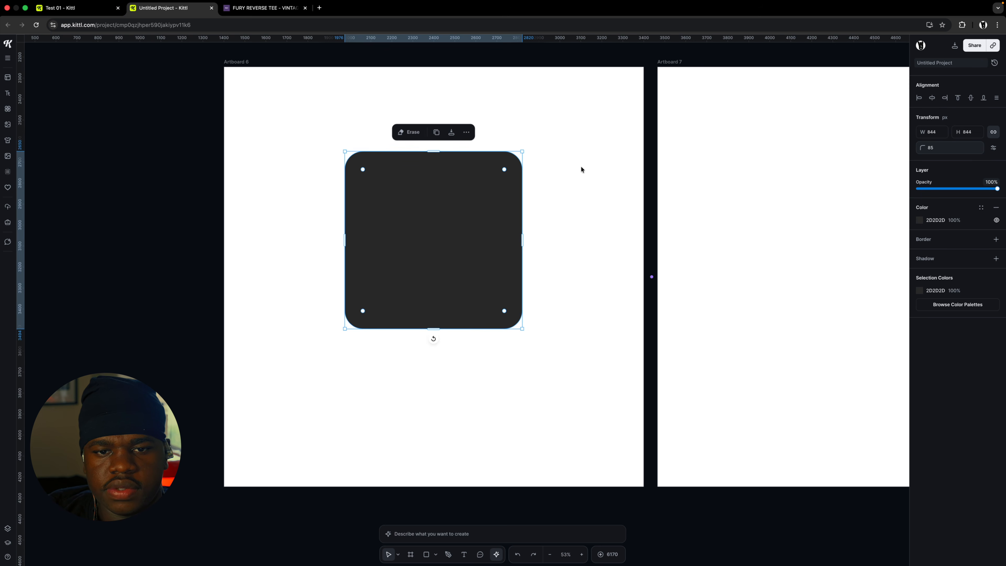
Hide the rounded square's fill and give it a thick black border as a frame around the logo
click(996, 221)
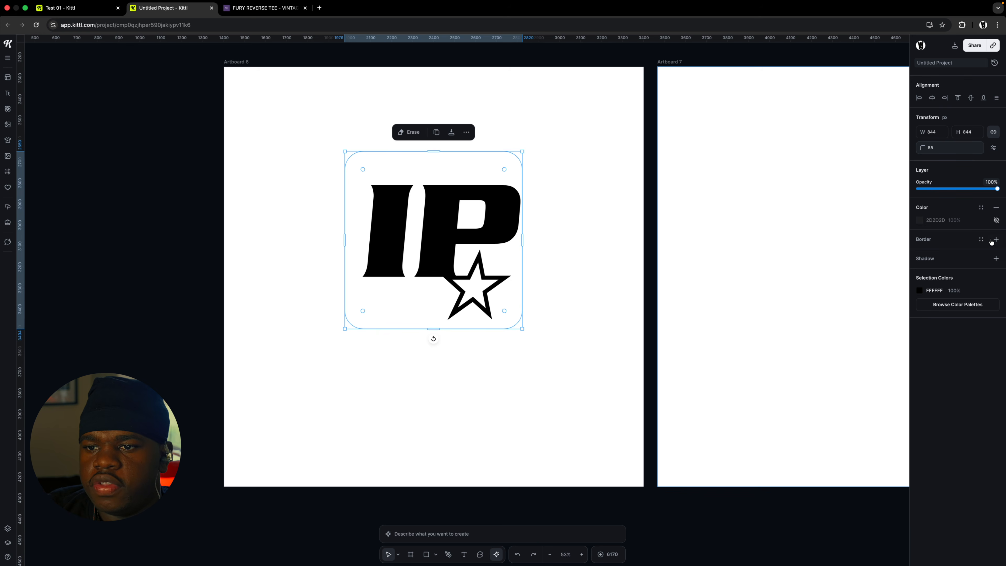
click(996, 240)
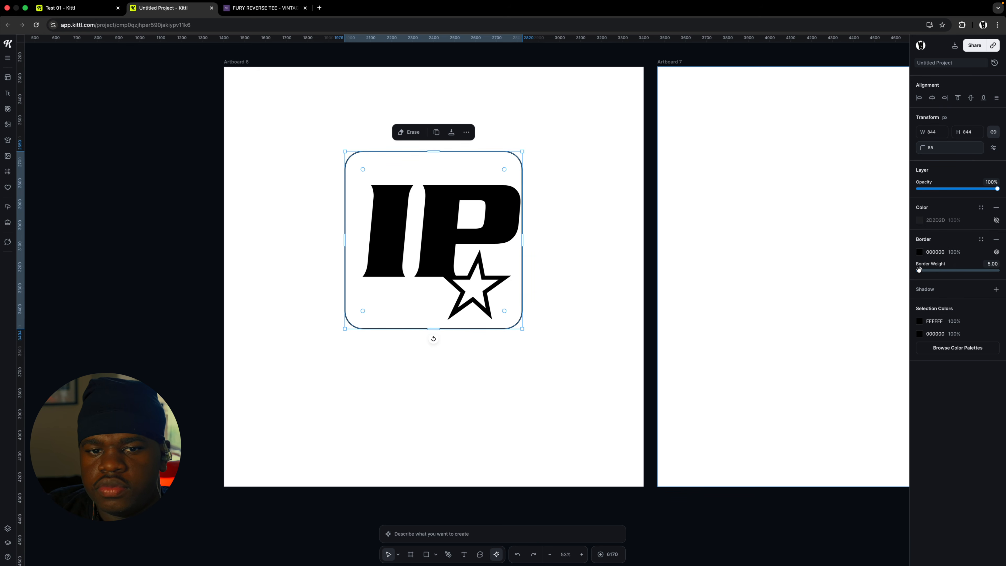
drag(919, 269, 920, 270)
Scale the IP letters and the star down together to about 671 px wide and centre them inside the frame
click(491, 296)
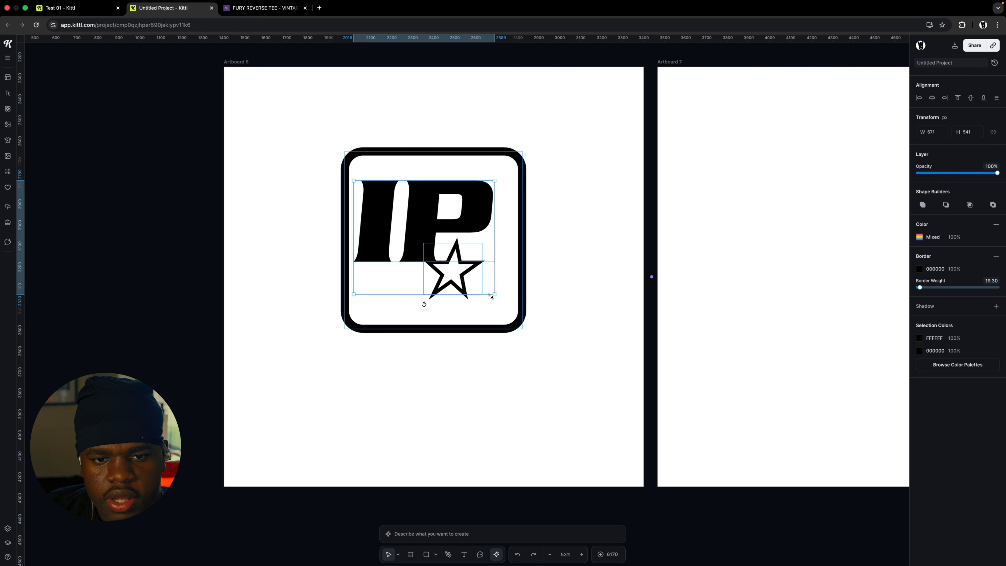
drag(491, 296, 489, 295)
mouse_move(489, 295)
mouse_down()
mouse_move(479, 287)
mouse_move(494, 305)
mouse_up()
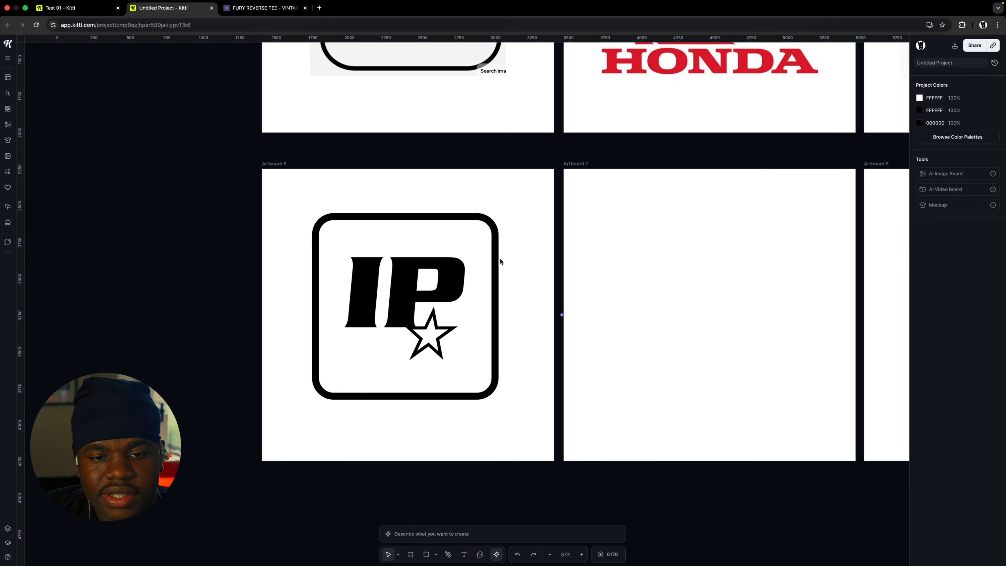
Compare the framed IP logo on Artboard 6 with the original Rockstar logo on the artboard above
drag(485, 230, 478, 317)
drag(475, 238, 461, 349)
drag(404, 399, 424, 374)
scroll(406, 317, right, 1)
scroll(406, 317, down, 1)
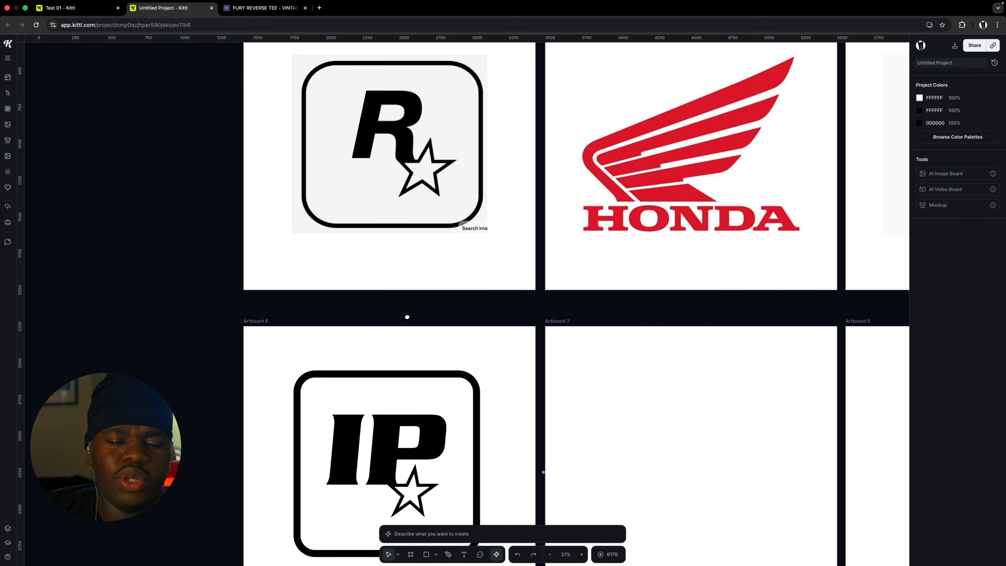
click(383, 153)
scroll(381, 116, down, 1)
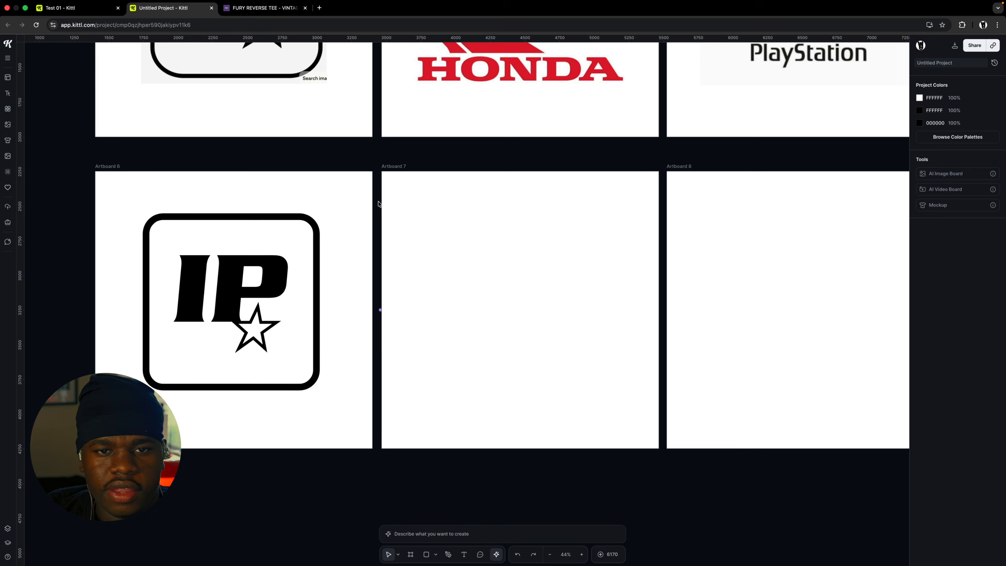
Place a copy of the red Honda logo image near the centre of Artboard 7
scroll(379, 224, up, 2)
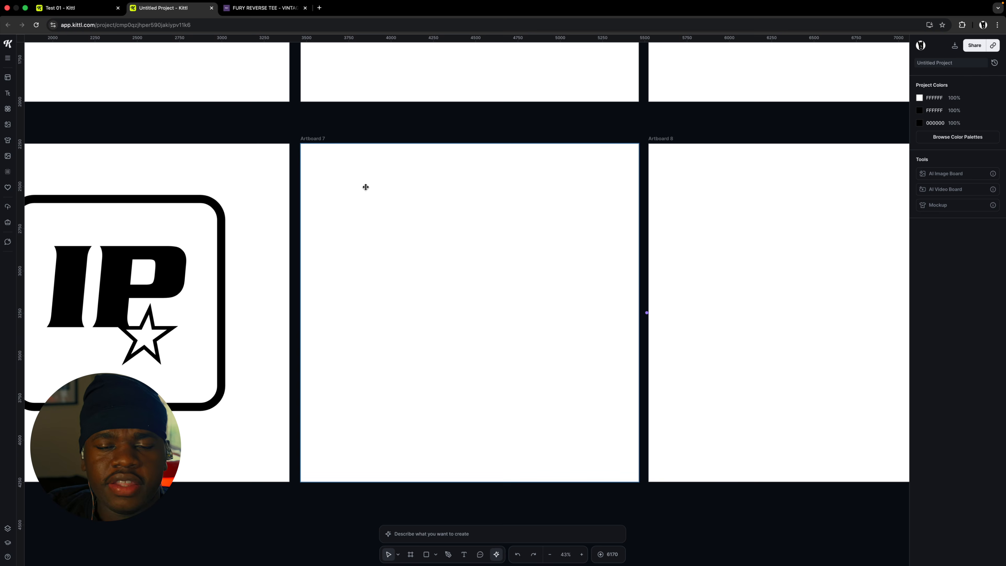
scroll(369, 188, down, 1)
drag(366, 192, 325, 246)
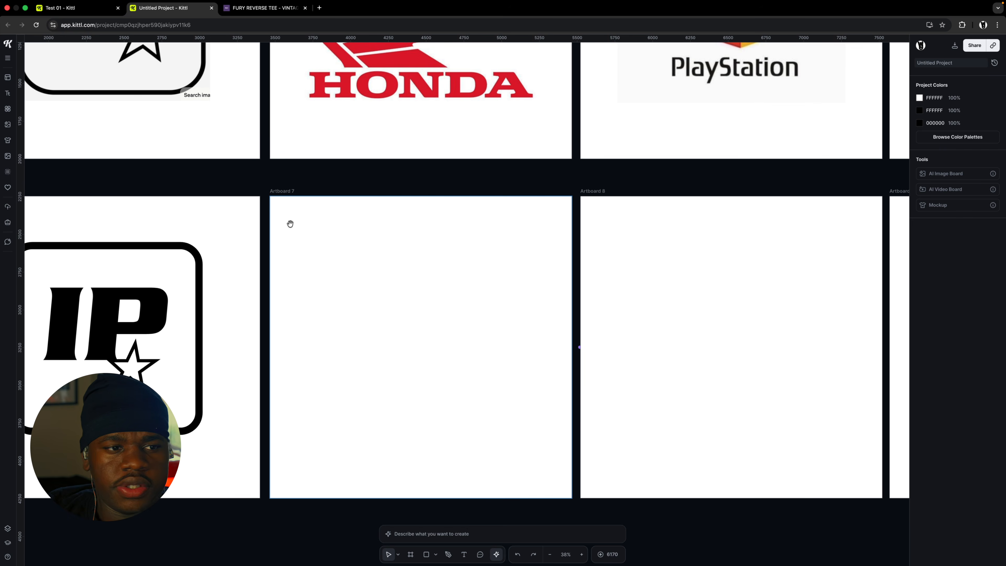
scroll(293, 214, up, 5)
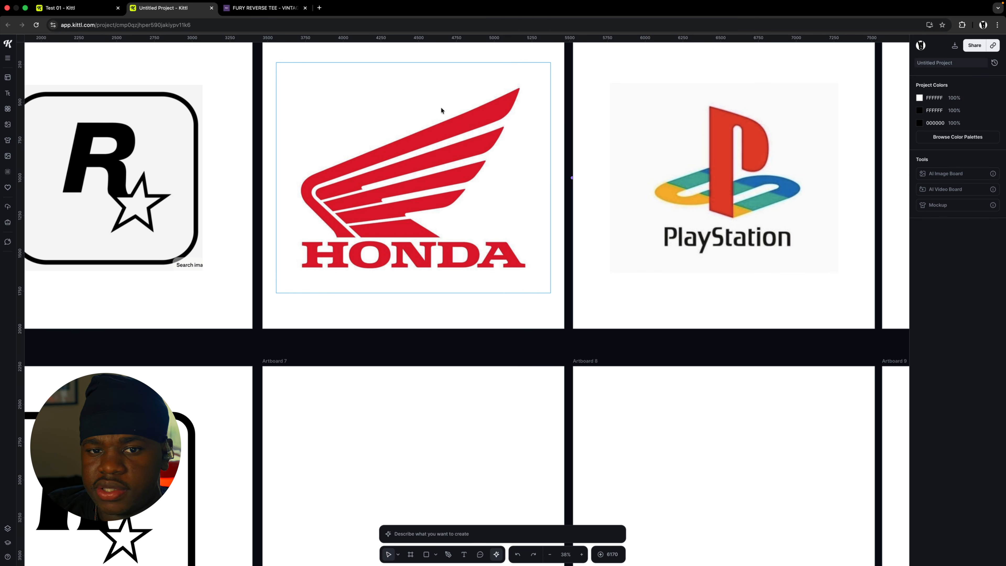
scroll(442, 110, down, 1)
scroll(396, 114, down, 3)
drag(379, 110, 381, 370)
scroll(423, 370, up, 3)
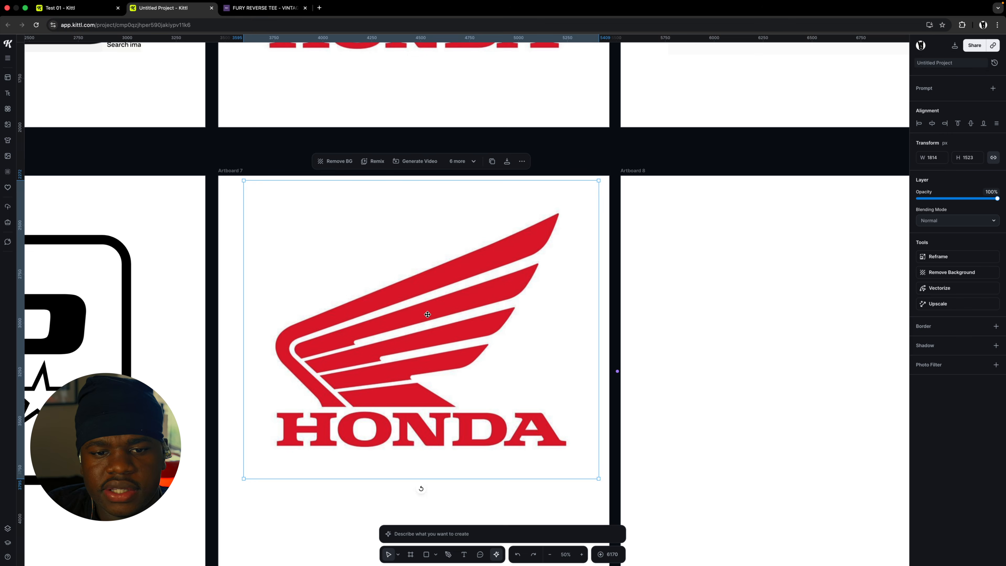
drag(427, 314, 424, 333)
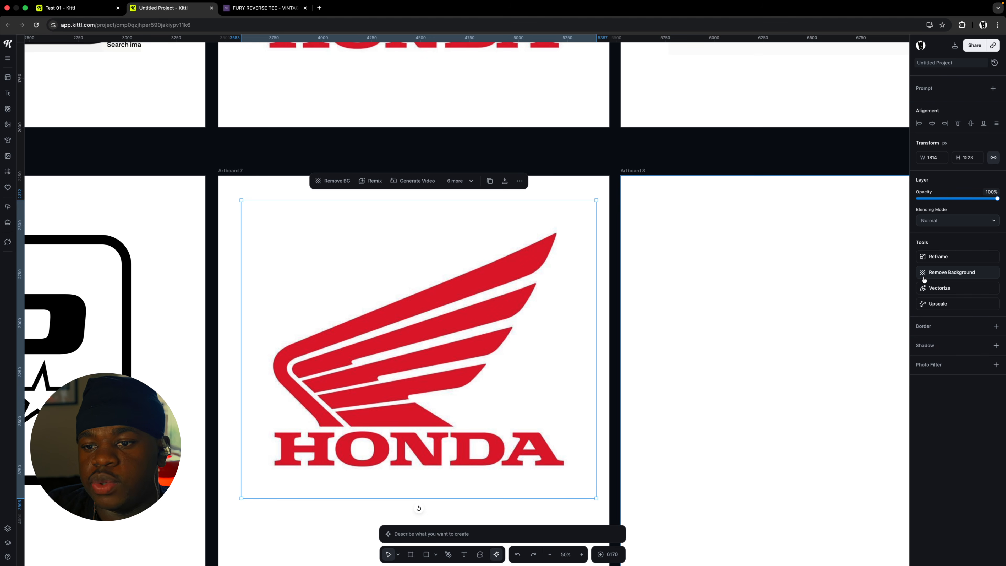
Vectorize the copied Honda logo and remove the anchor points of the HONDA lettering below the wing
click(936, 288)
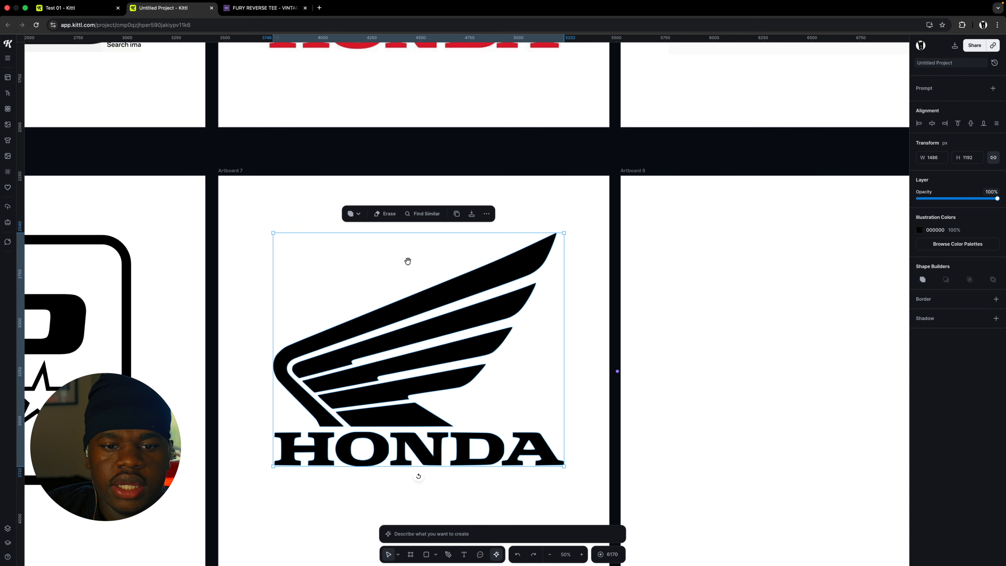
scroll(406, 265, down, 3)
double_click(408, 361)
key(Escape)
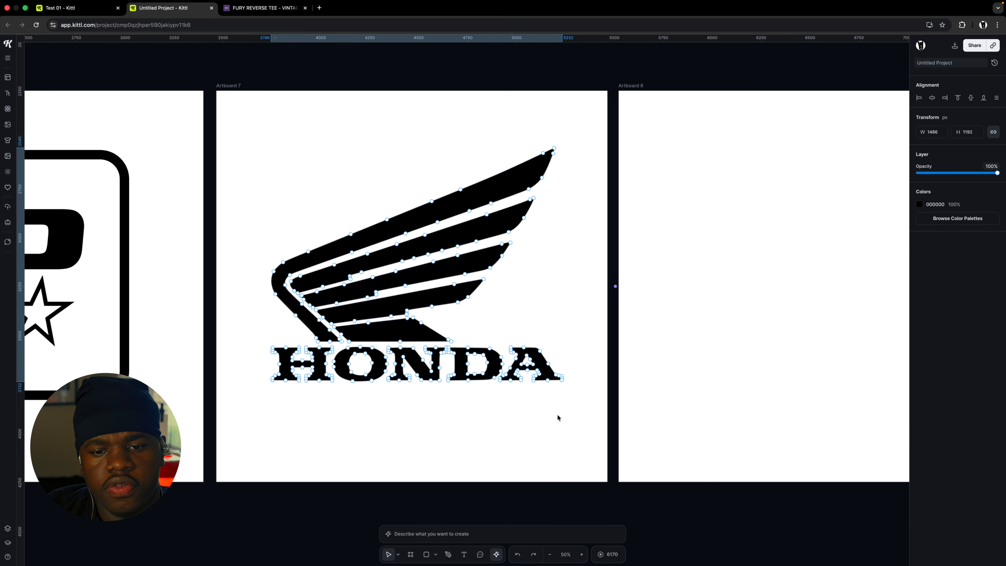
drag(558, 416, 225, 345)
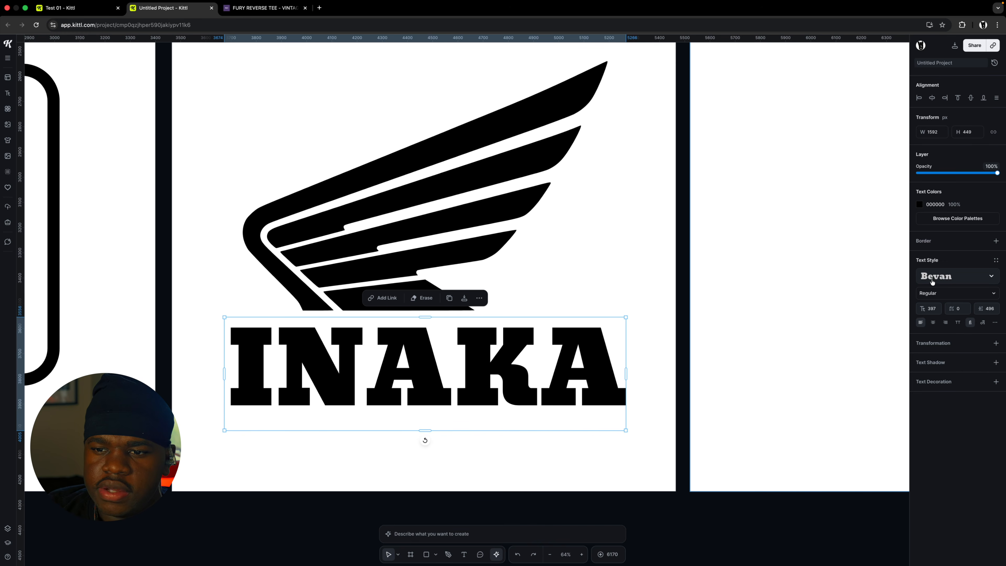
Centre the wing over the Bevan INAKA text, scale both to about 866 px wide and place them in the upper part of Artboard 7
click(932, 282)
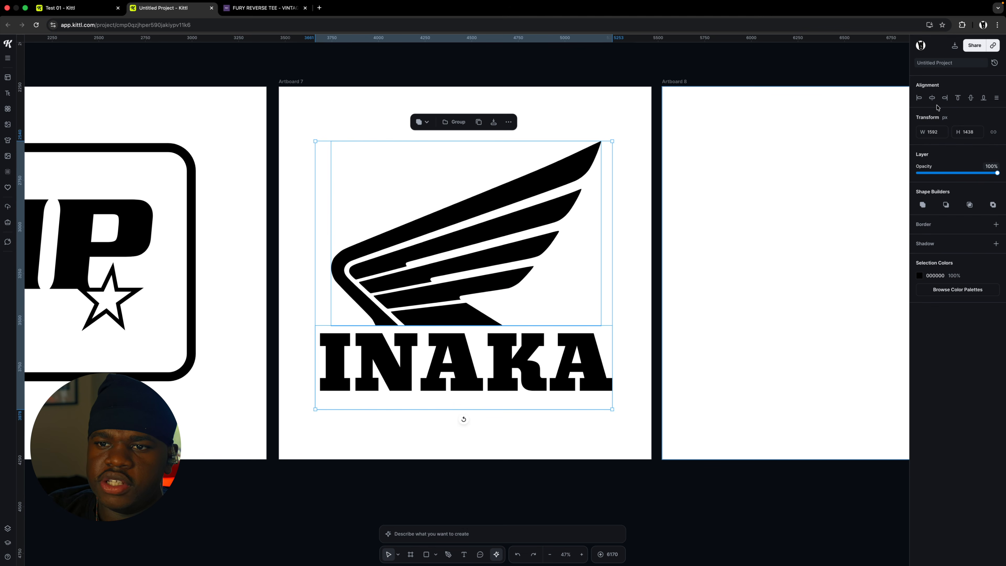
click(932, 100)
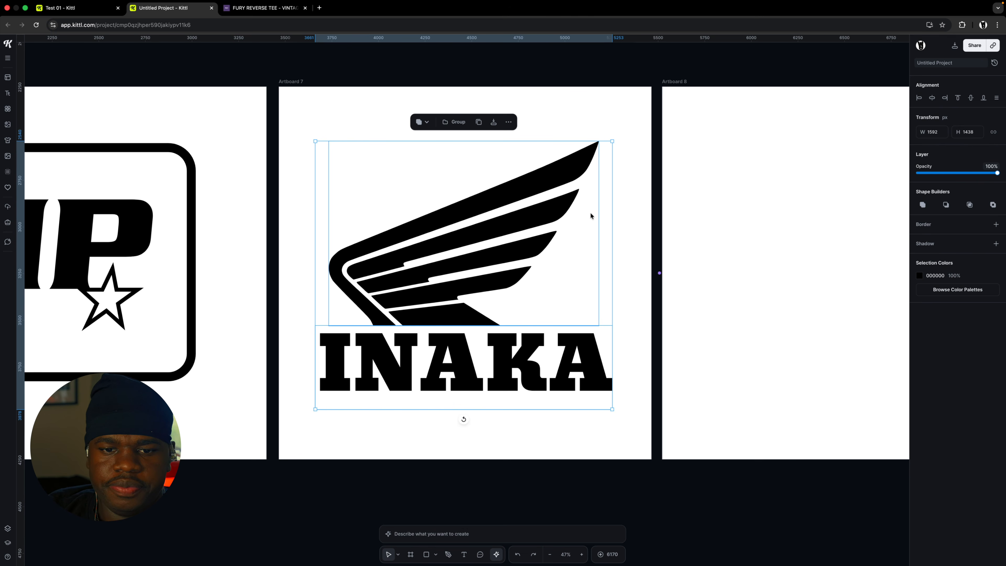
drag(587, 363, 480, 384)
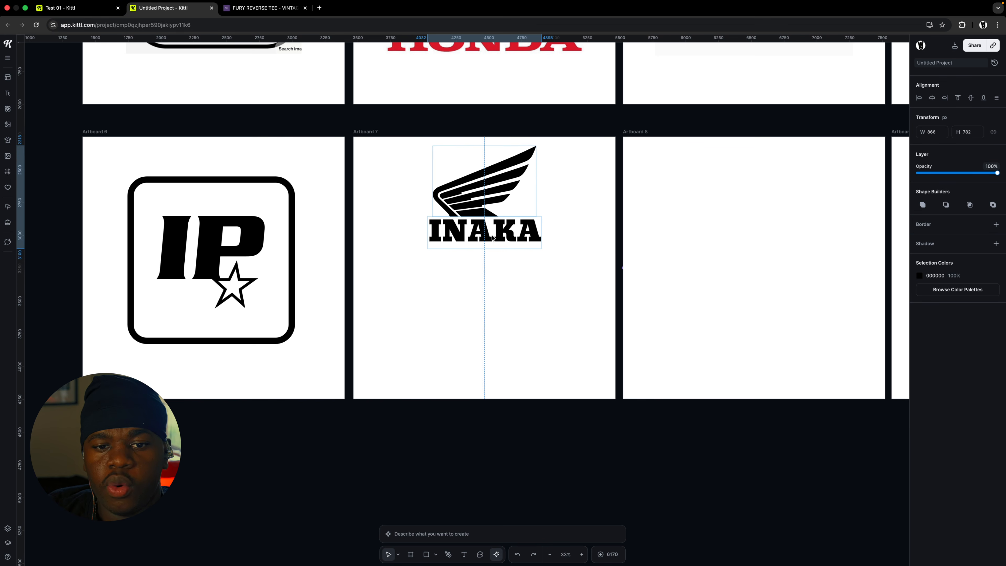
click(501, 277)
Duplicate the INAKA text into the lower part of Artboard 7
scroll(501, 277, up, 1)
scroll(501, 278, up, 3)
click(478, 208)
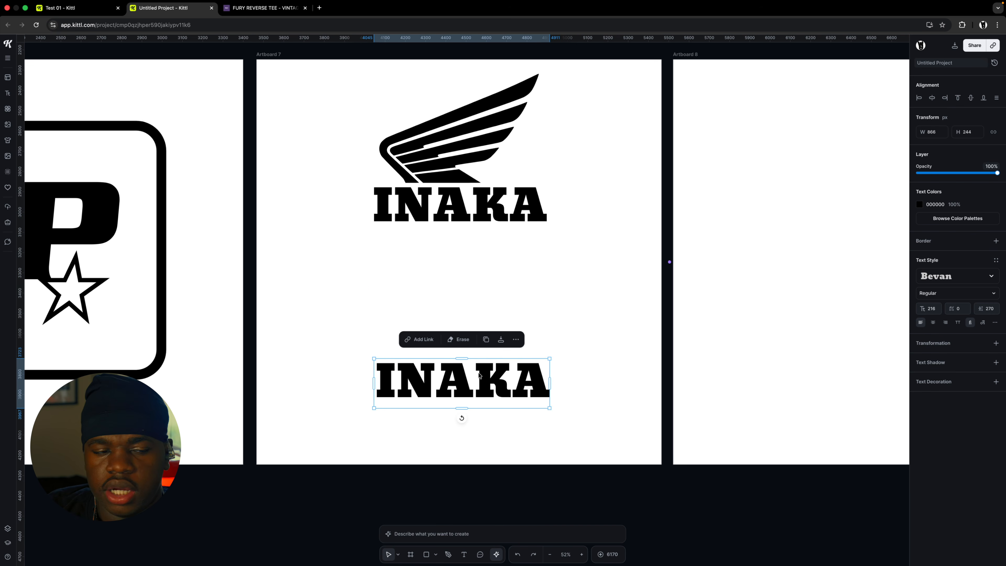
click(376, 216)
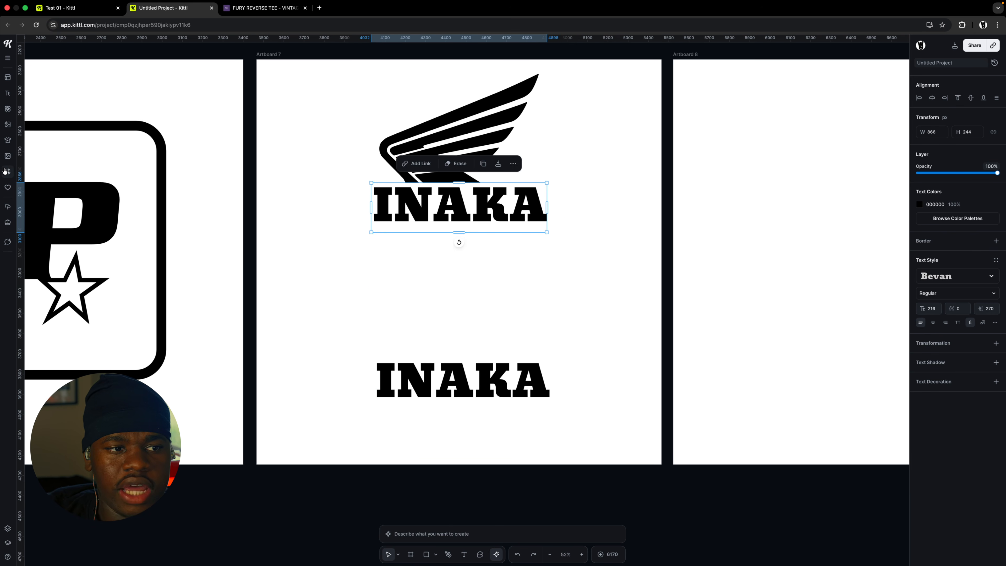
Search the illustrations library for "wings modern" and look through the wing designs
click(8, 111)
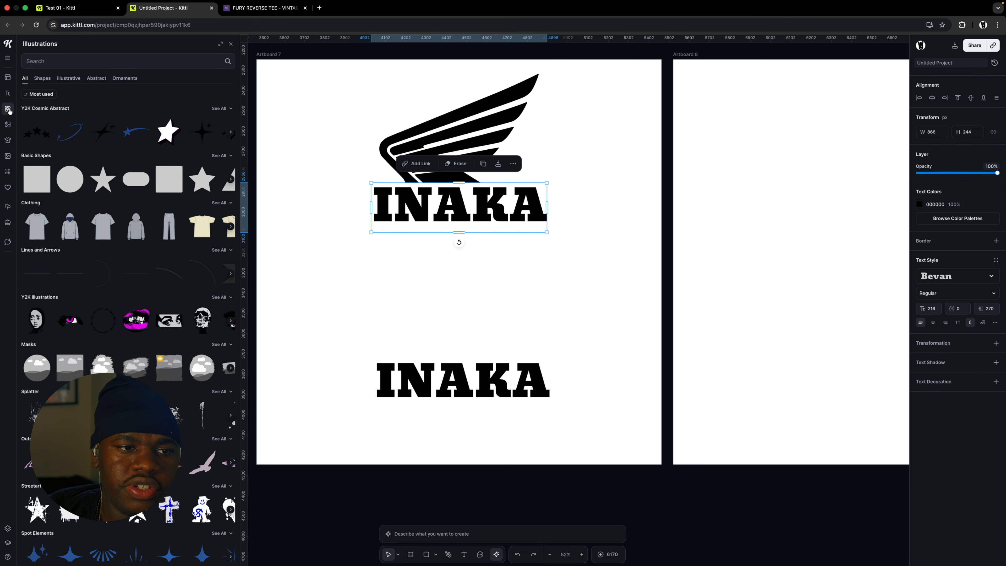
click(46, 61)
text(wings)
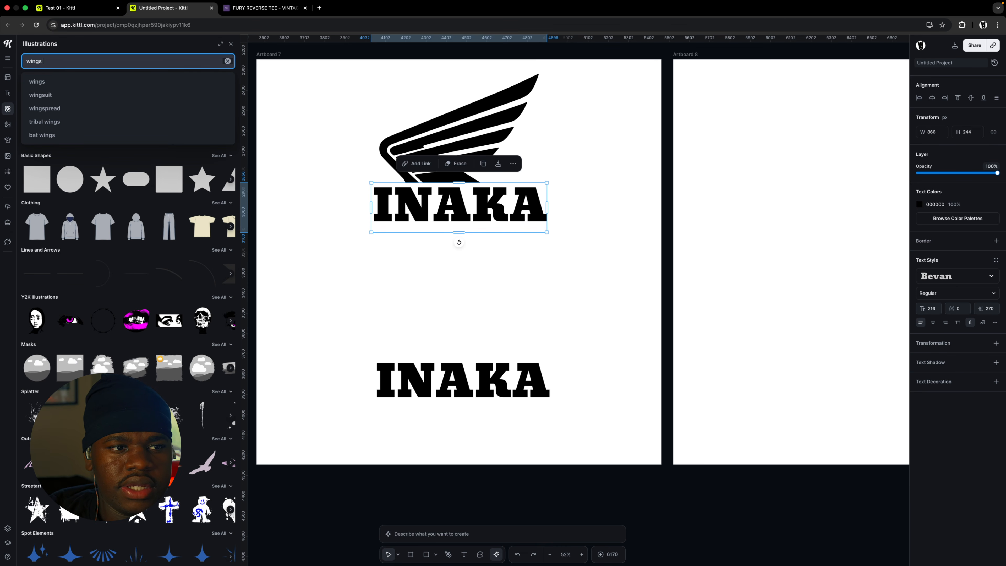
text( modern)
key(Return)
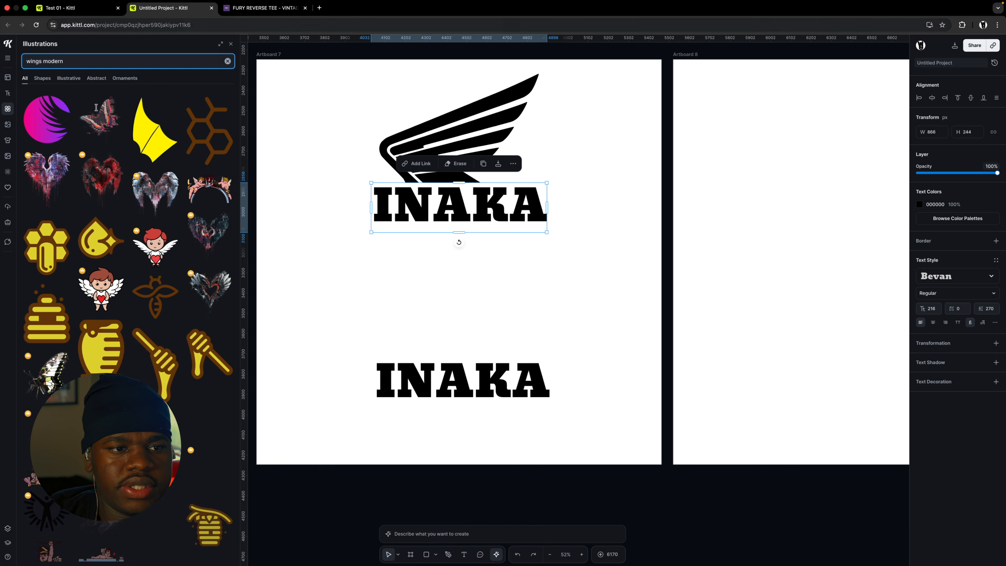
scroll(155, 430, down, 10)
Place three wing illustrations on Artboard 7 and keep only the angular one, positioned above the lower INAKA text
click(157, 496)
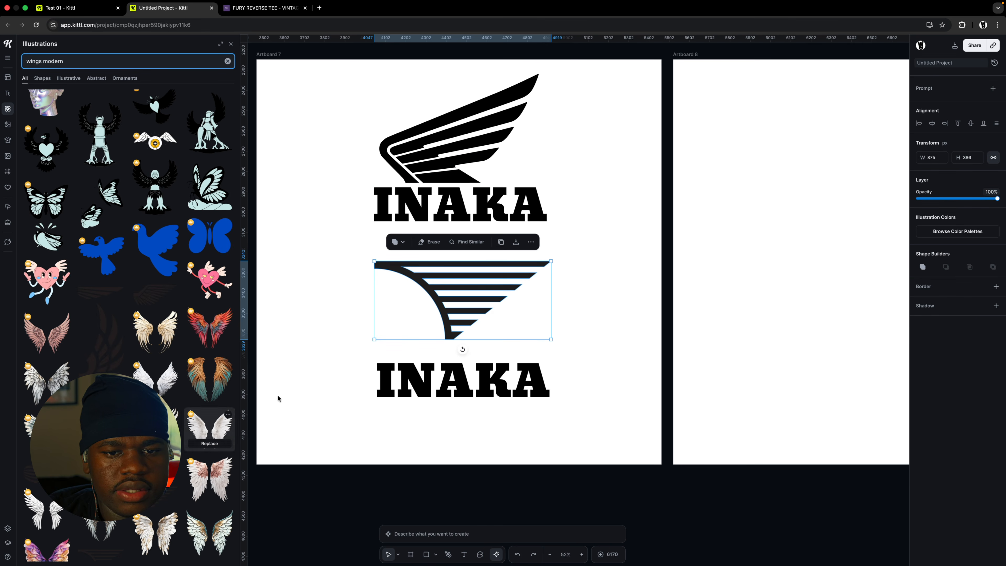
click(105, 351)
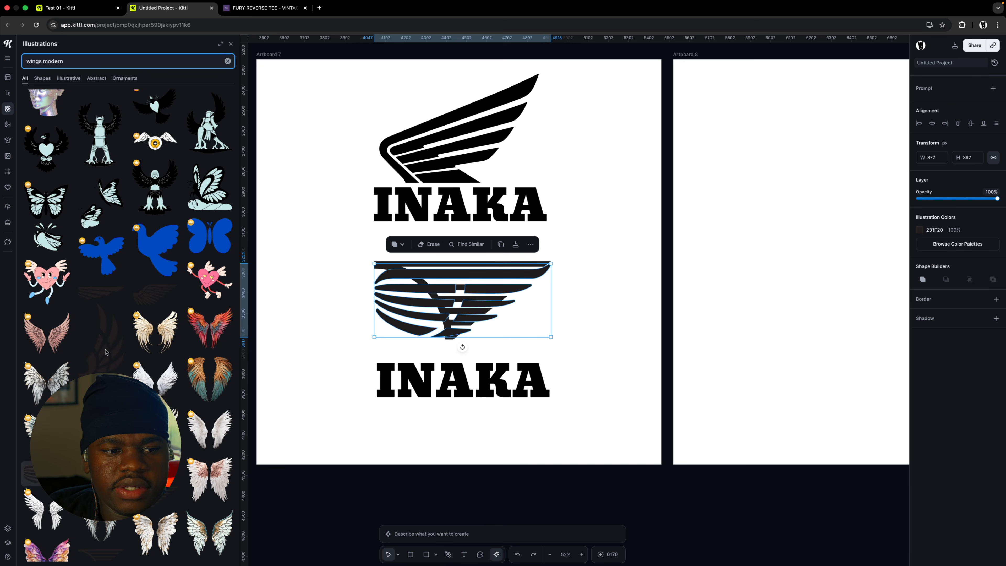
click(100, 292)
drag(549, 295, 765, 306)
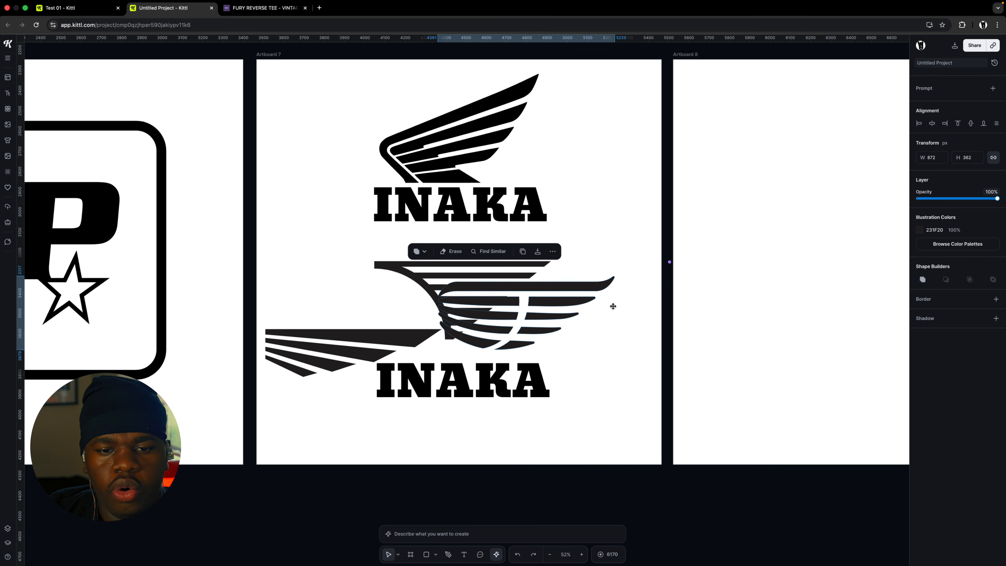
drag(509, 303, 543, 311)
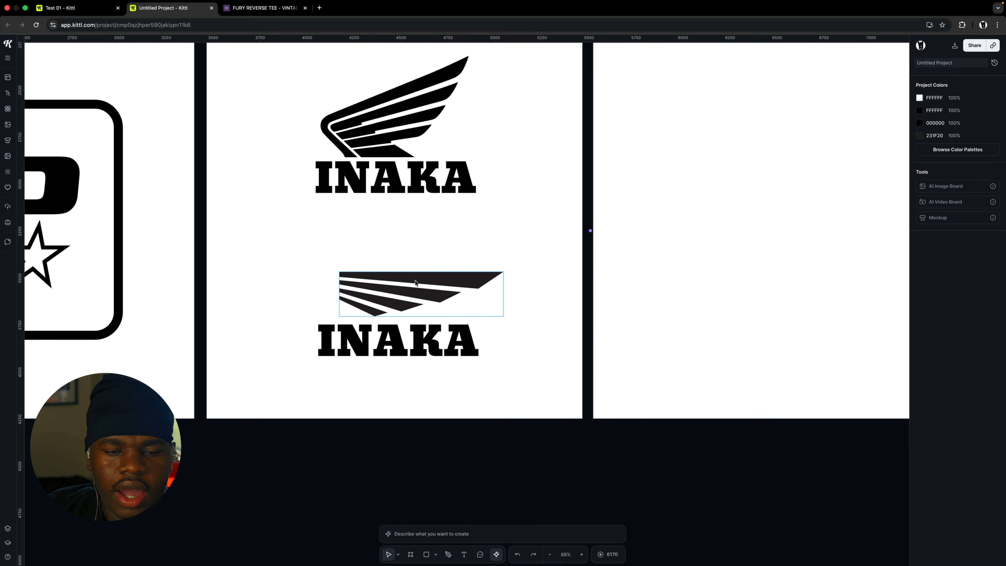
Duplicate the angular wing, rotate the copy upright, and fit it scaled down against the blunt inner edge of the original wing
drag(414, 275, 278, 239)
scroll(385, 256, up, 5)
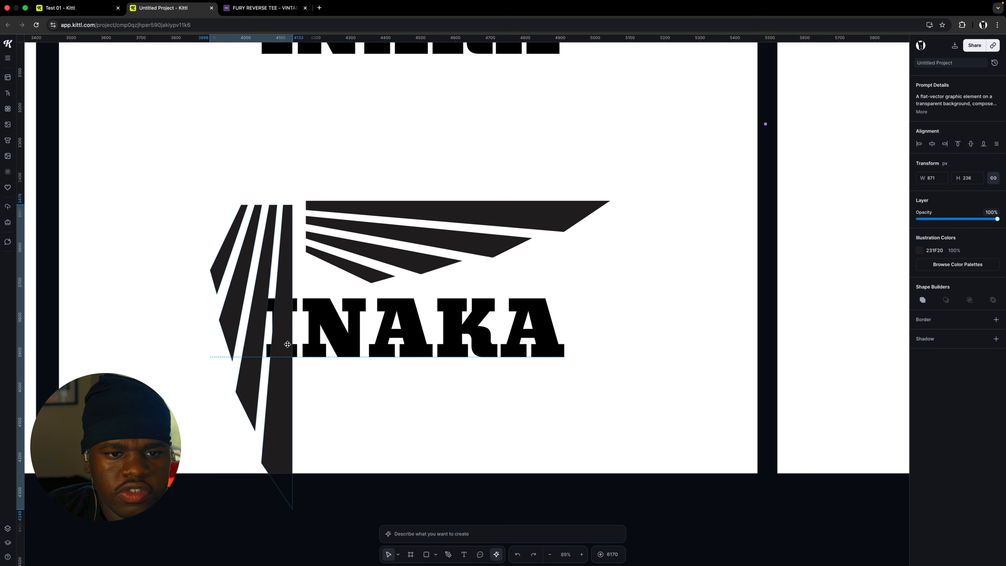
drag(283, 350, 297, 346)
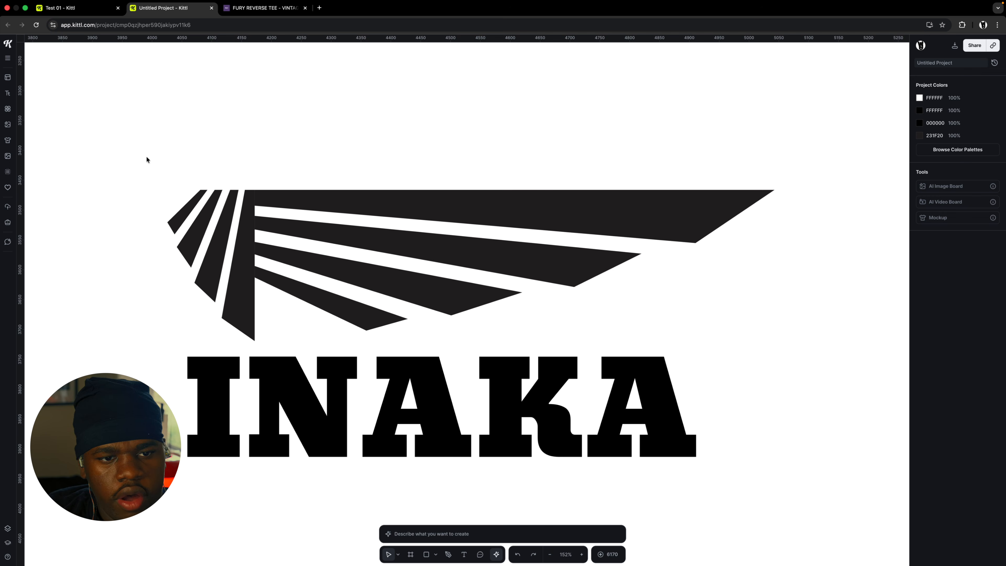
Unite the two wing pieces above the lower INAKA text into one shape and round its corners to 3
click(431, 279)
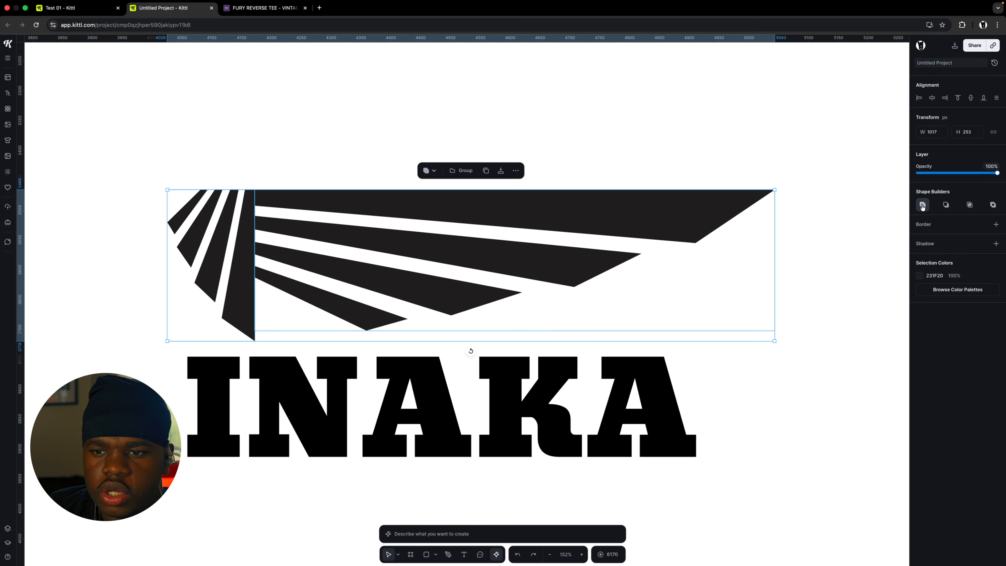
click(922, 205)
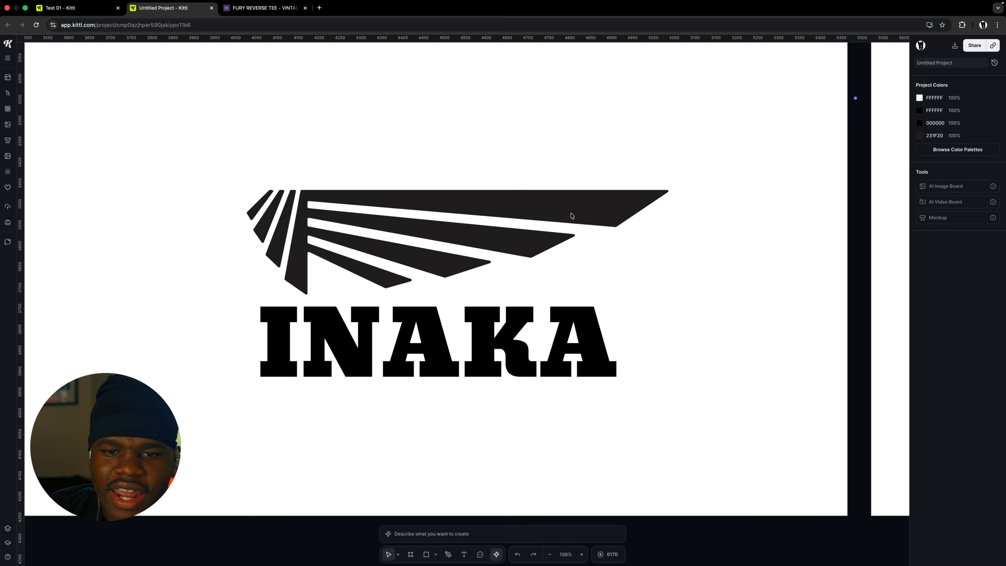
click(573, 218)
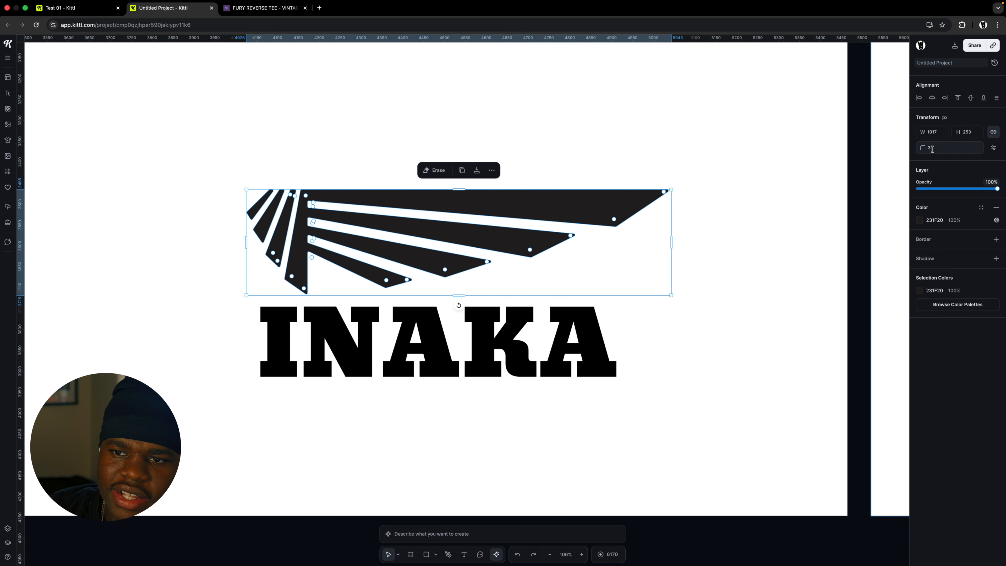
click(287, 146)
scroll(376, 320, up, 5)
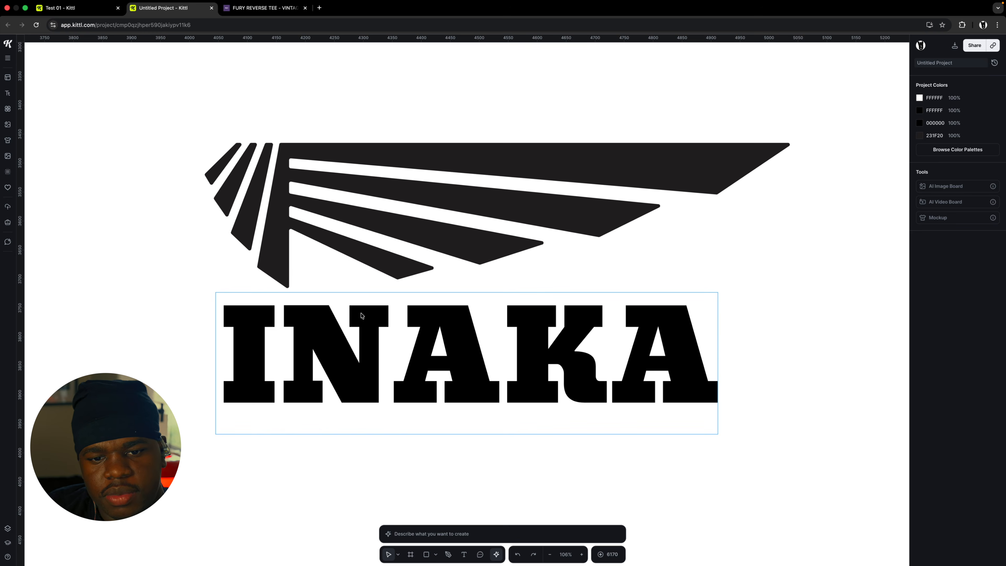
Resize the united wing to about 922 × 280 px above the lower INAKA text and recolor it black (000000)
scroll(381, 338, right, 2)
scroll(381, 337, down, 5)
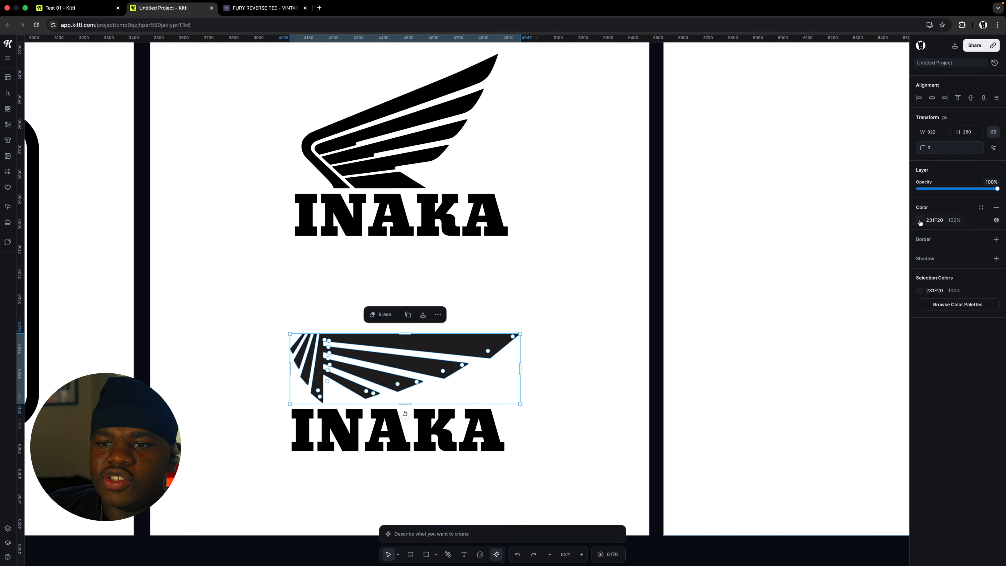
click(919, 221)
drag(844, 321, 775, 346)
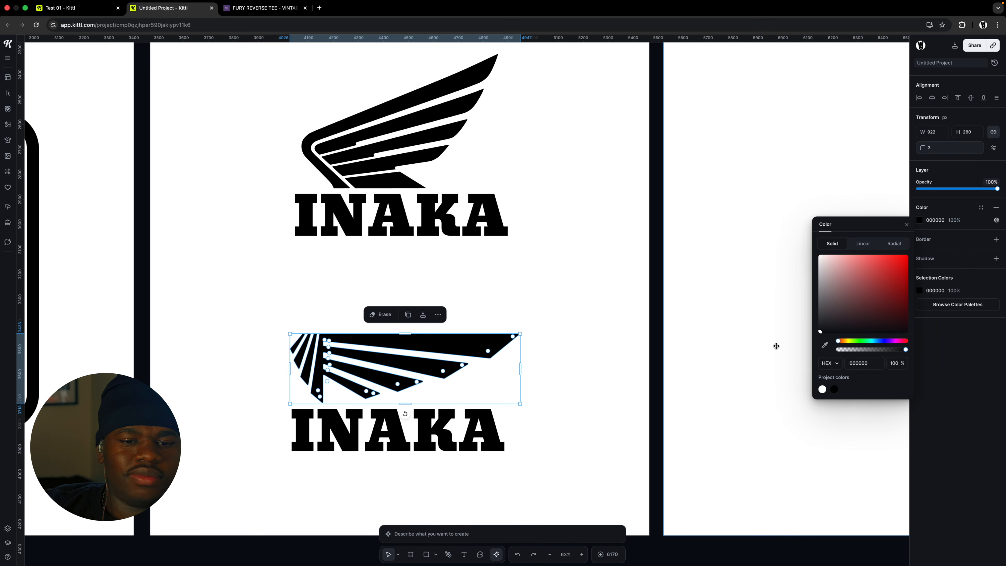
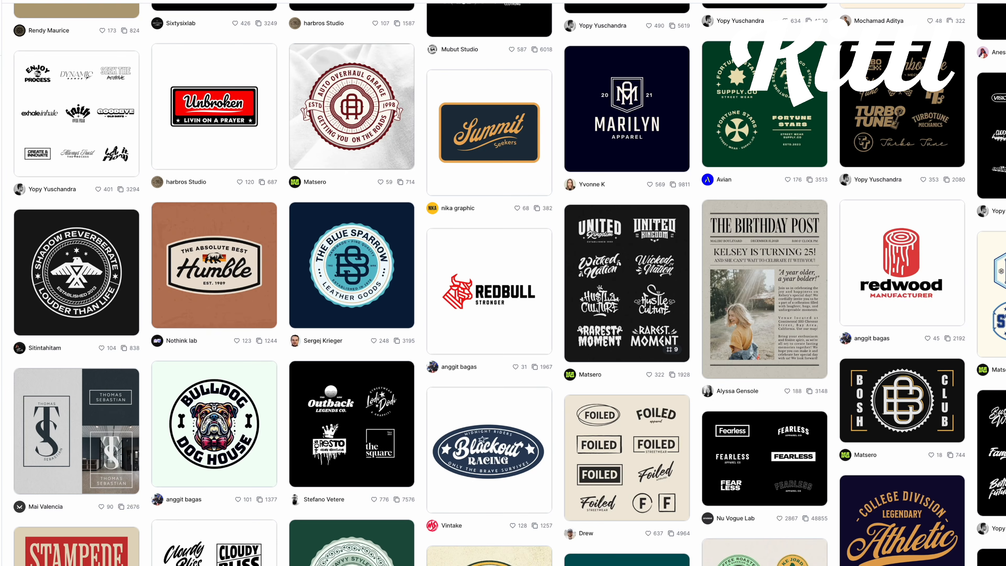
scroll(503, 283, down, 12)
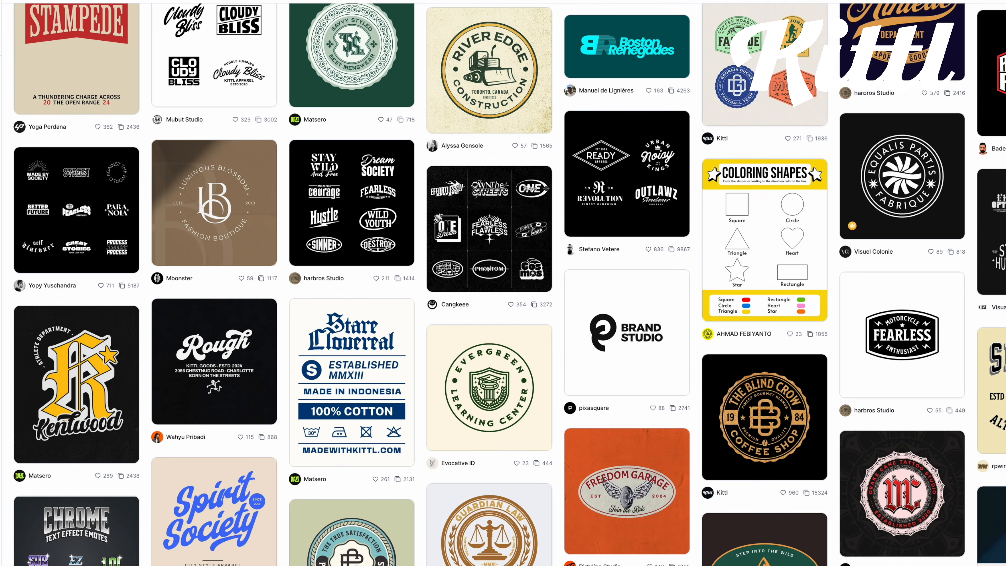
scroll(503, 283, down, 15)
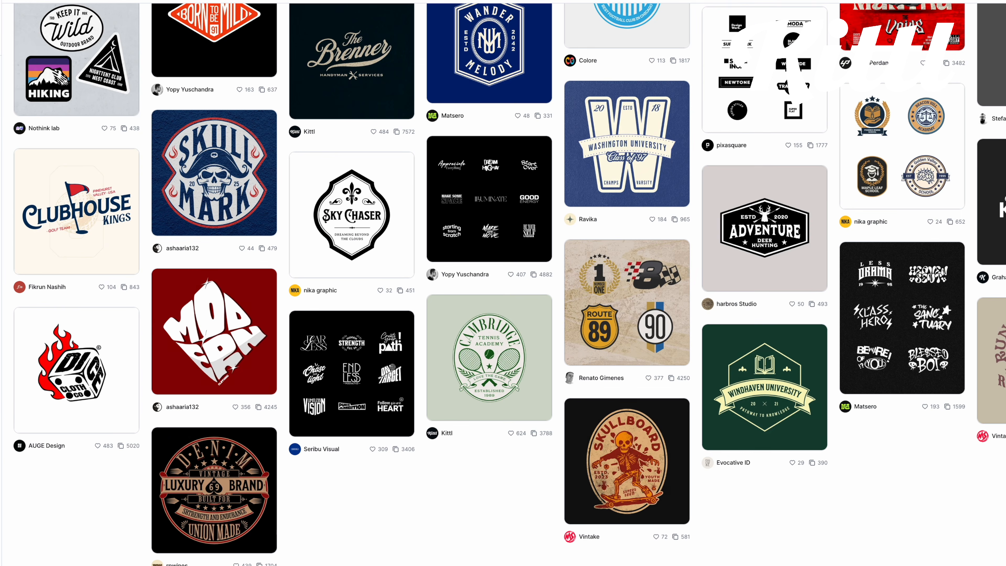
scroll(503, 282, down, 10)
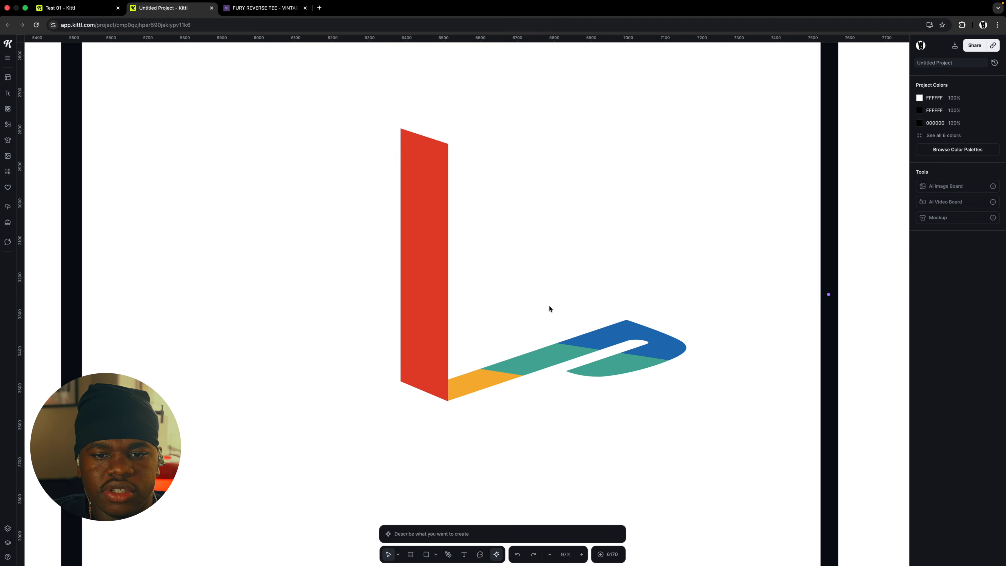
Duplicate the red bar and its gradient P shadow on Artboard 8, offset the copy to the left, and send it behind the original
scroll(555, 307, down, 5)
scroll(464, 318, up, 4)
drag(368, 245, 626, 395)
scroll(495, 349, up, 8)
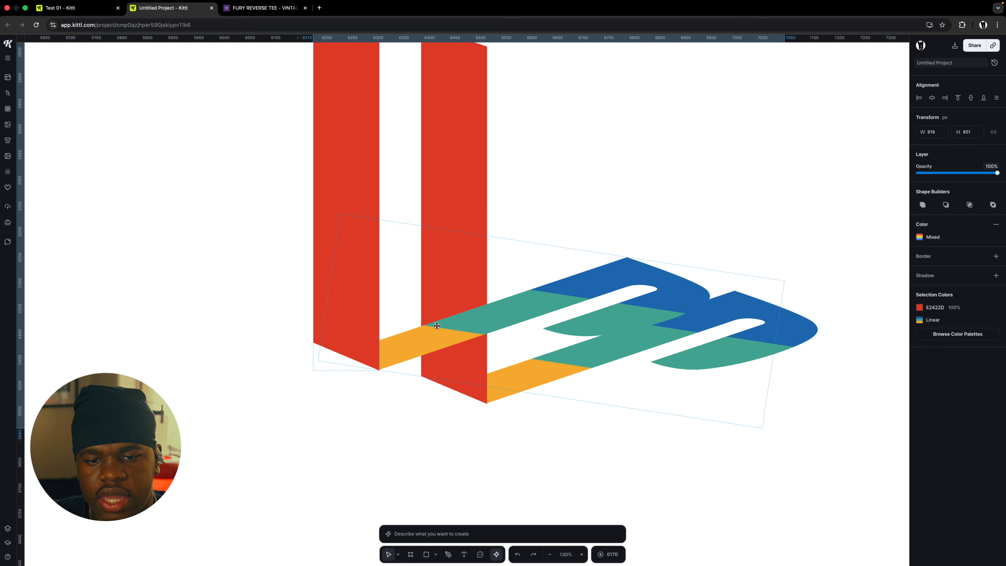
drag(437, 326, 395, 333)
right_click(405, 333)
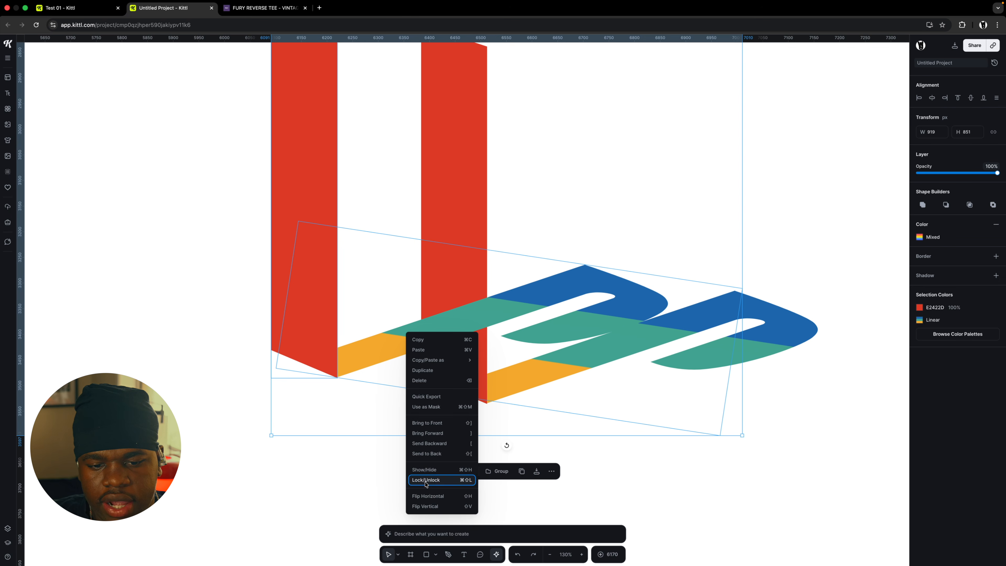
click(429, 453)
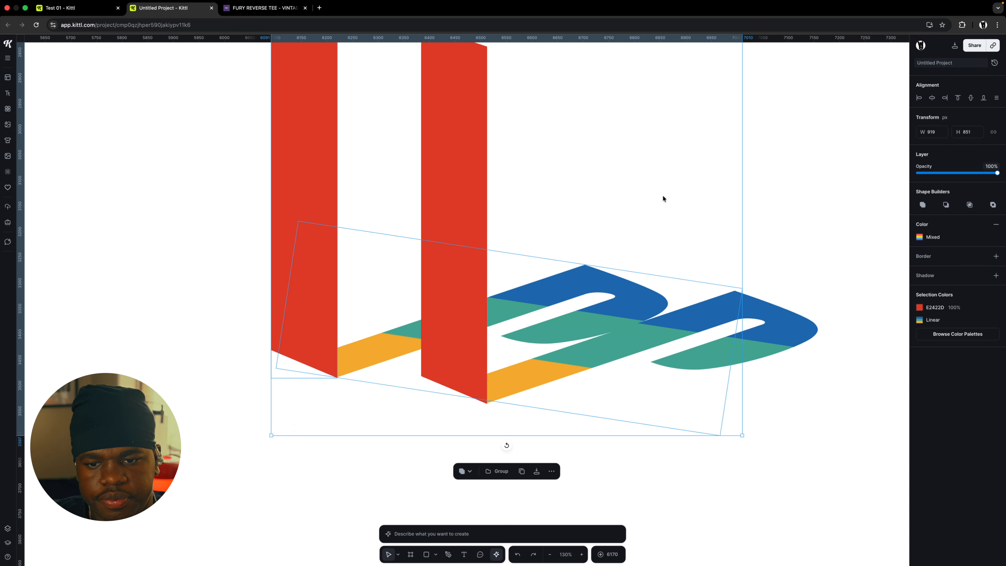
drag(590, 310, 587, 311)
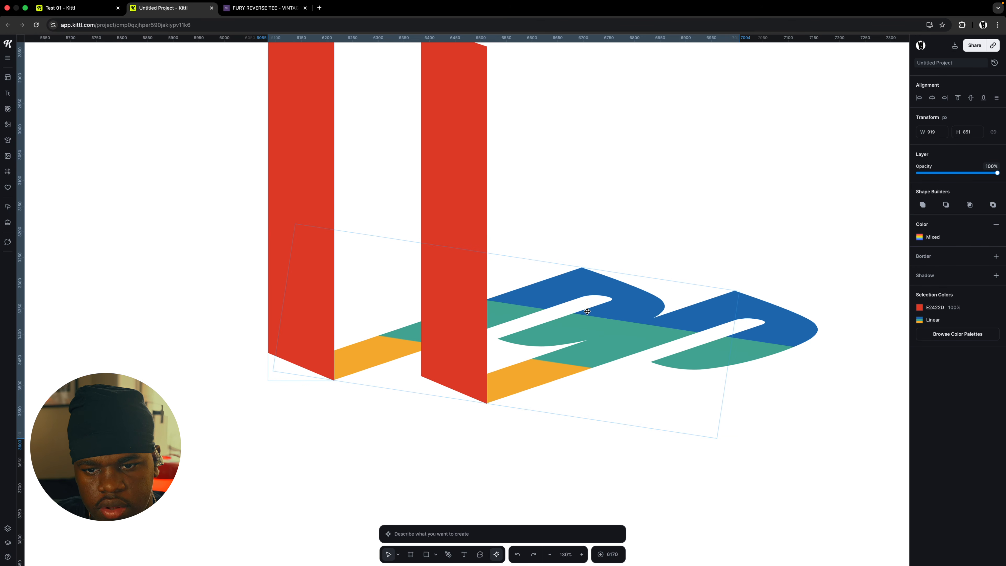
click(662, 265)
Select all the bar and shadow pieces and move the whole emblem slightly upward and left on Artboard 8
scroll(479, 224, down, 5)
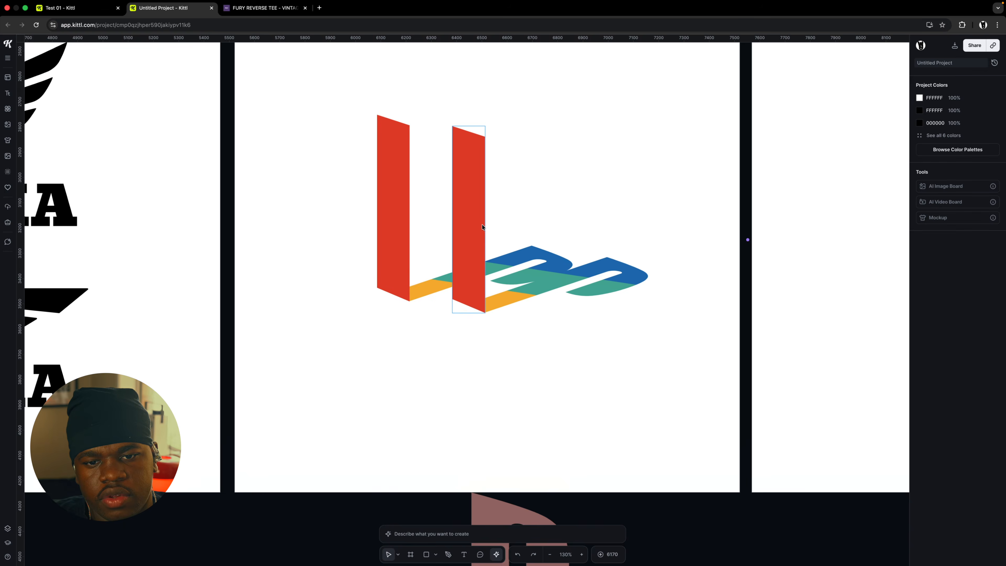
drag(436, 209, 437, 253)
drag(306, 150, 644, 361)
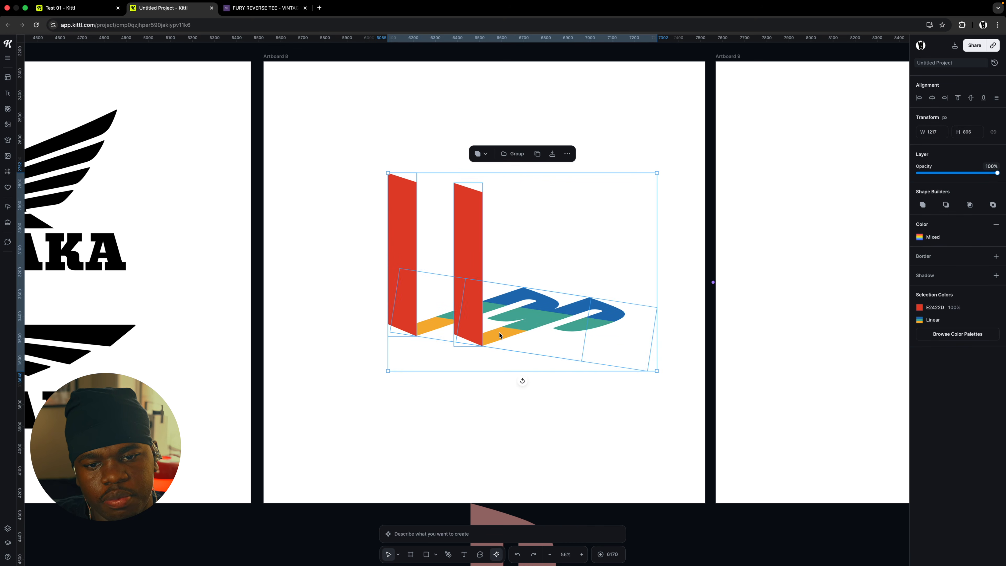
drag(501, 334, 494, 316)
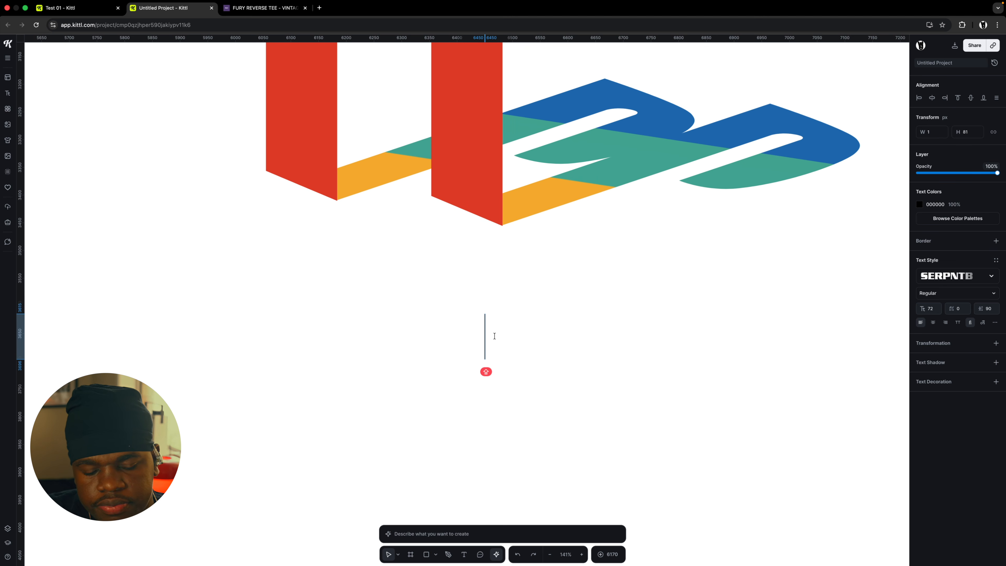
Add the text INAKA POWER below the emblem in the Skate Blade font and enlarge it to size 150, centered under the emblem
text(INAKA POWER)
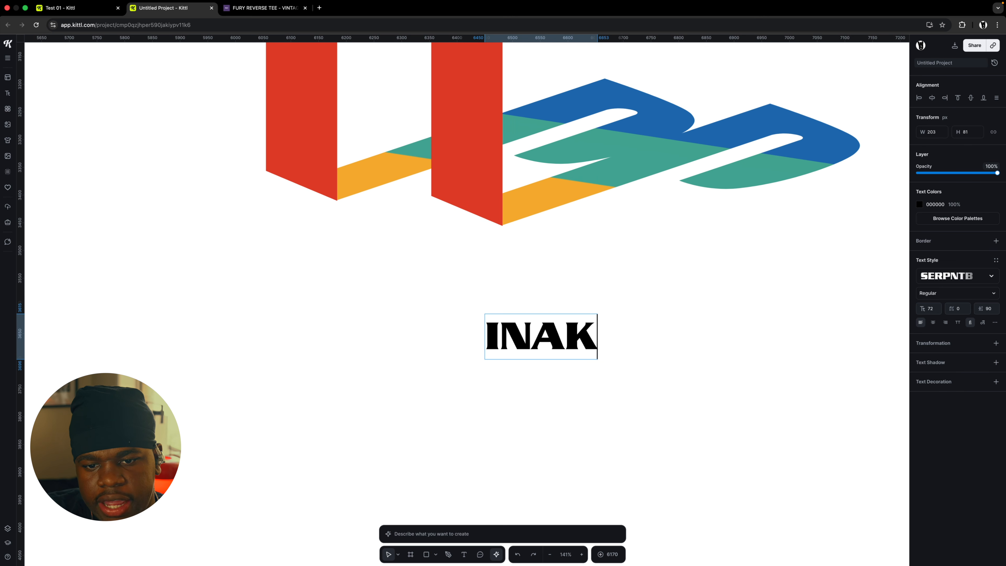
key(Escape)
click(950, 276)
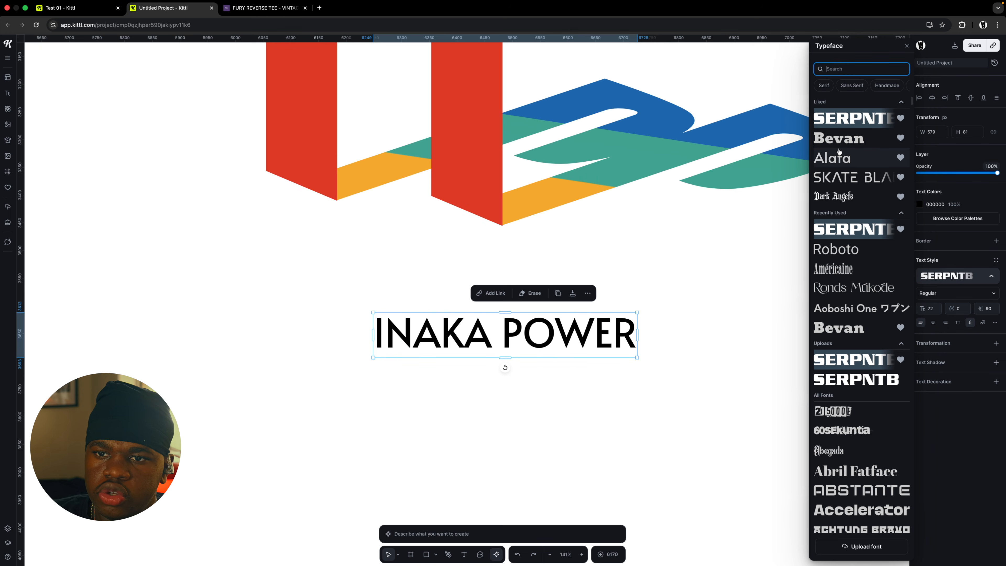
click(838, 179)
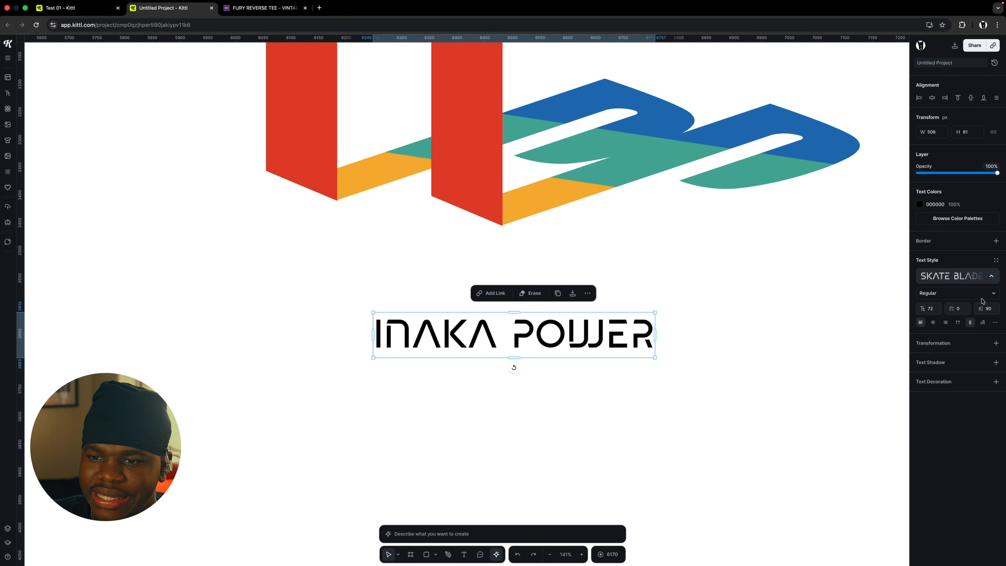
click(969, 277)
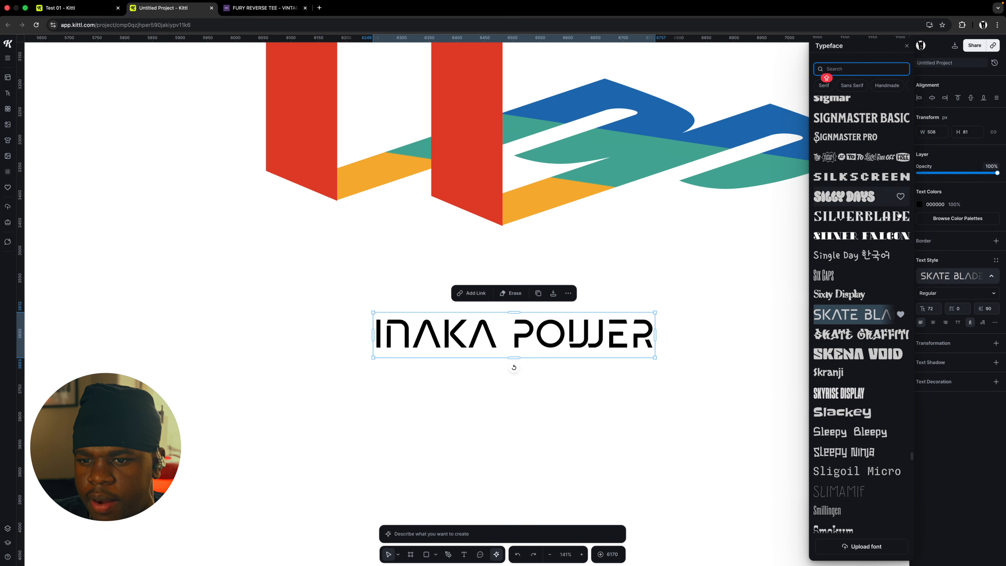
click(674, 259)
scroll(464, 341, down, 4)
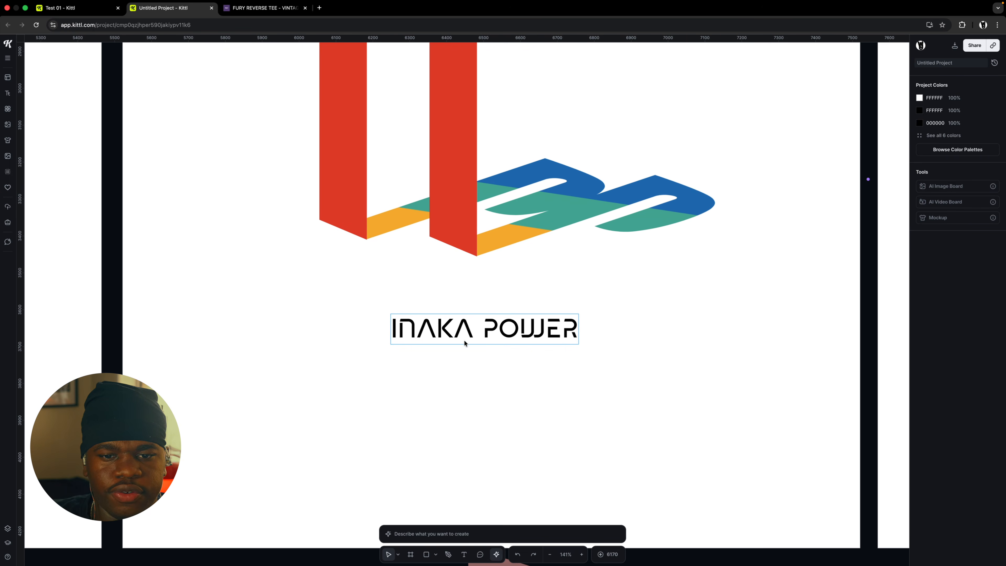
drag(464, 341, 446, 339)
drag(561, 343, 738, 413)
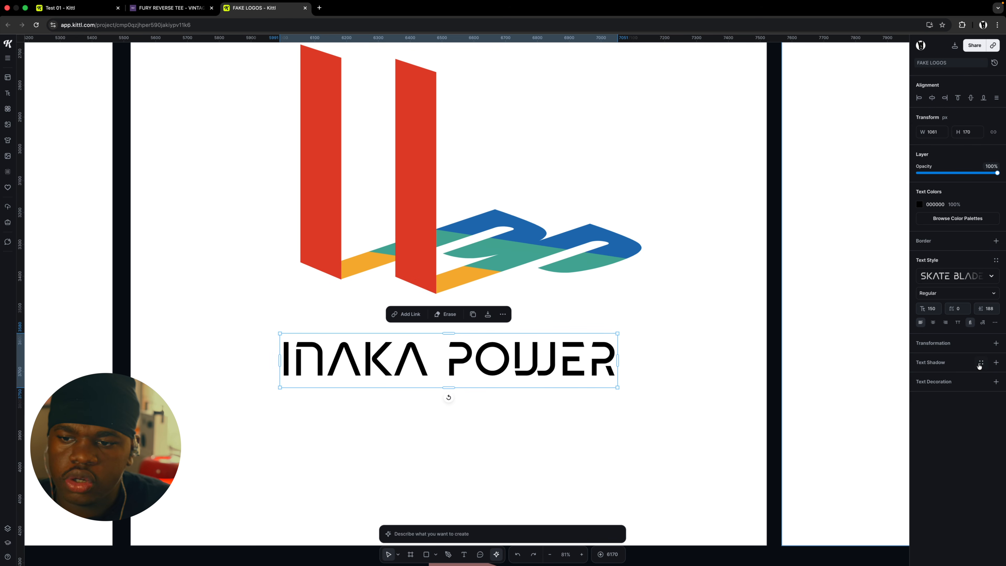
Give the INAKA POWER text a third-style black shadow with offset 0, angle -180° and outline width 14
click(995, 362)
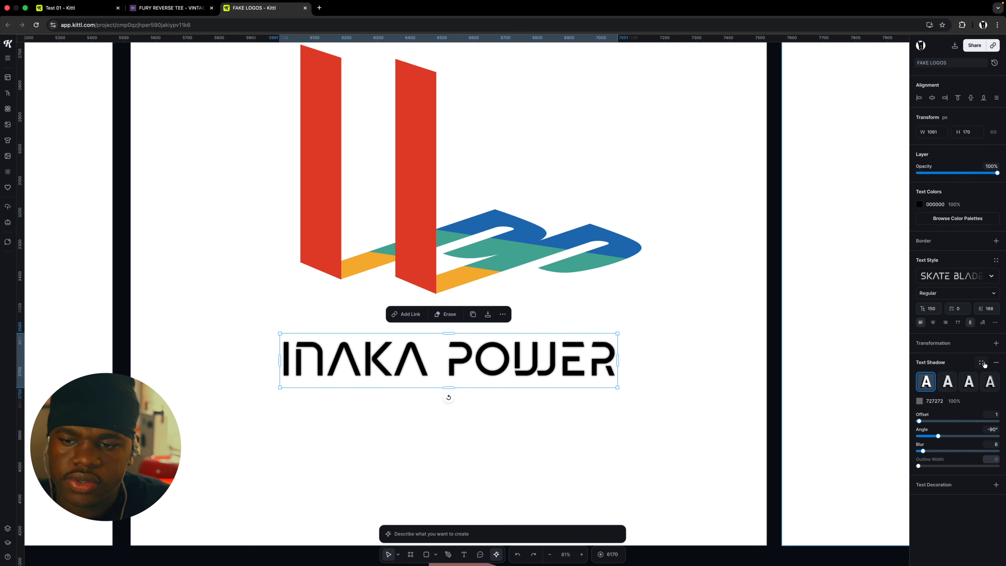
click(968, 386)
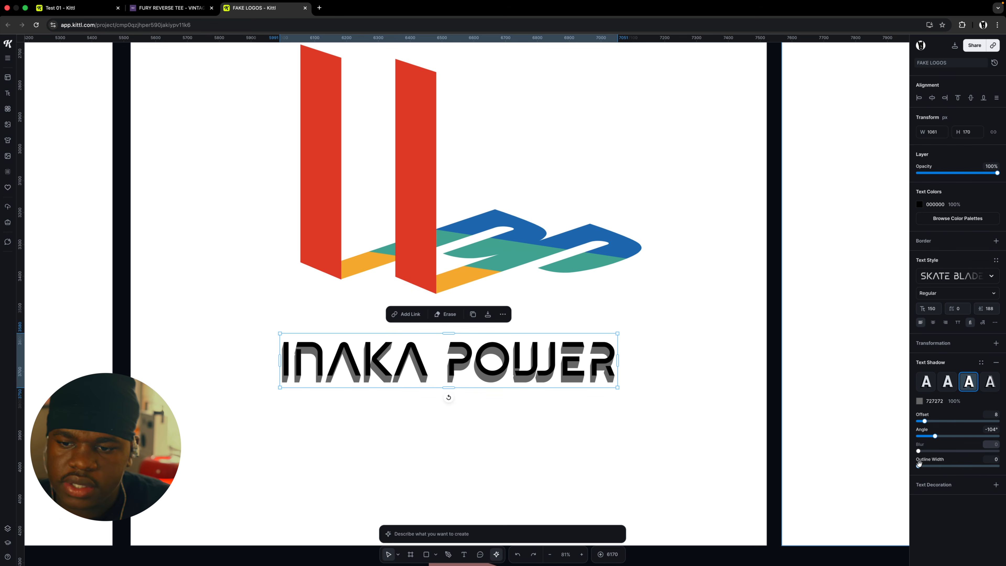
drag(918, 465, 914, 417)
click(919, 401)
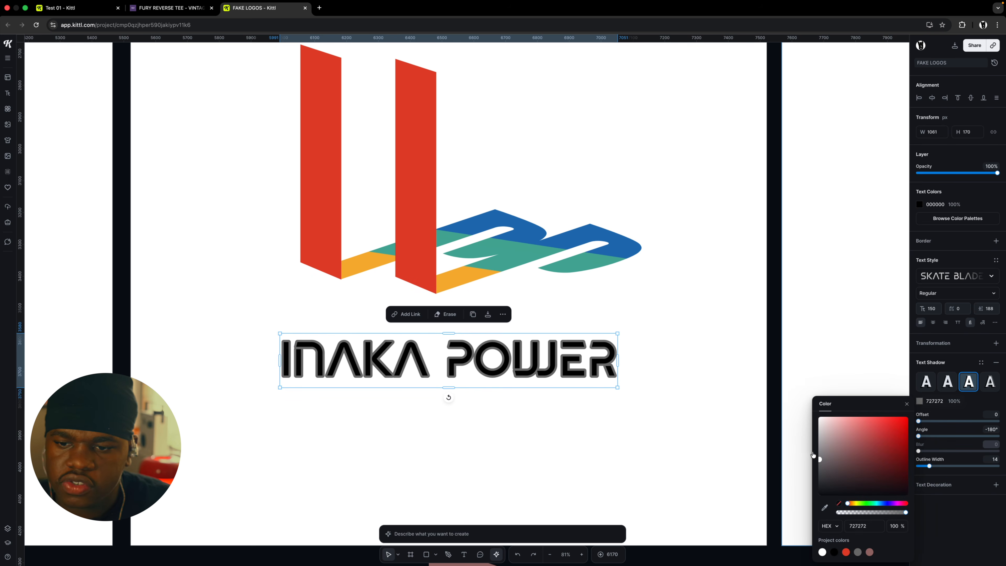
drag(861, 468, 816, 497)
click(709, 467)
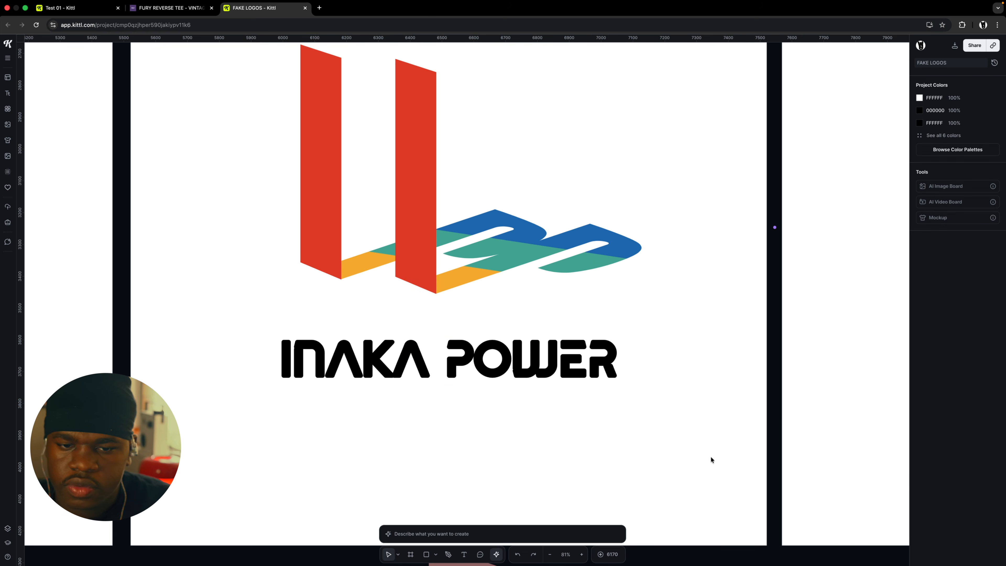
Reduce the outline width of the INAKA POWER text shadow to 5
click(571, 371)
drag(928, 466, 917, 470)
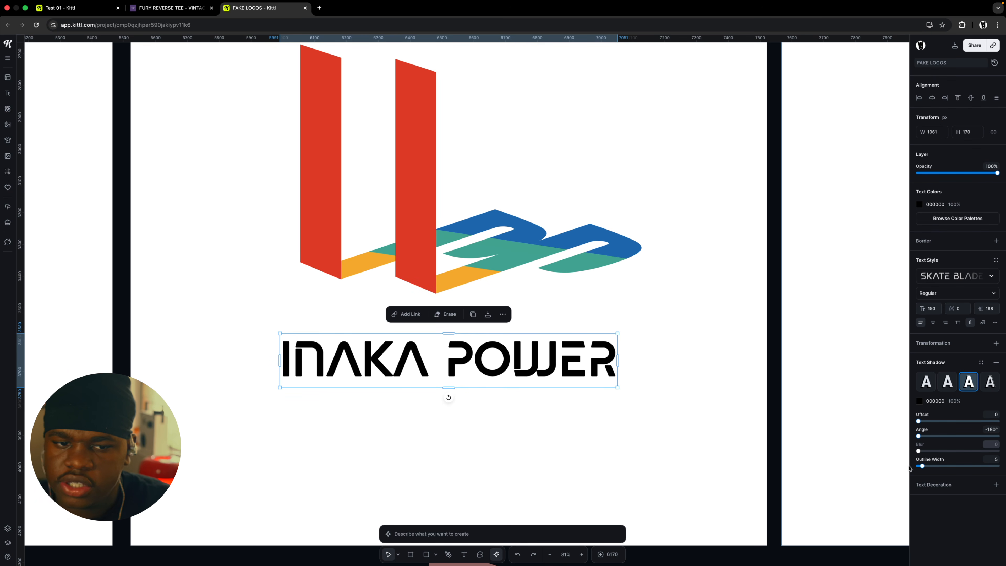
click(636, 399)
Move the leftover pink P shape below Artboard 8 slightly further down, clear of the artboard
scroll(359, 296, up, 3)
scroll(489, 340, down, 7)
scroll(490, 340, down, 1)
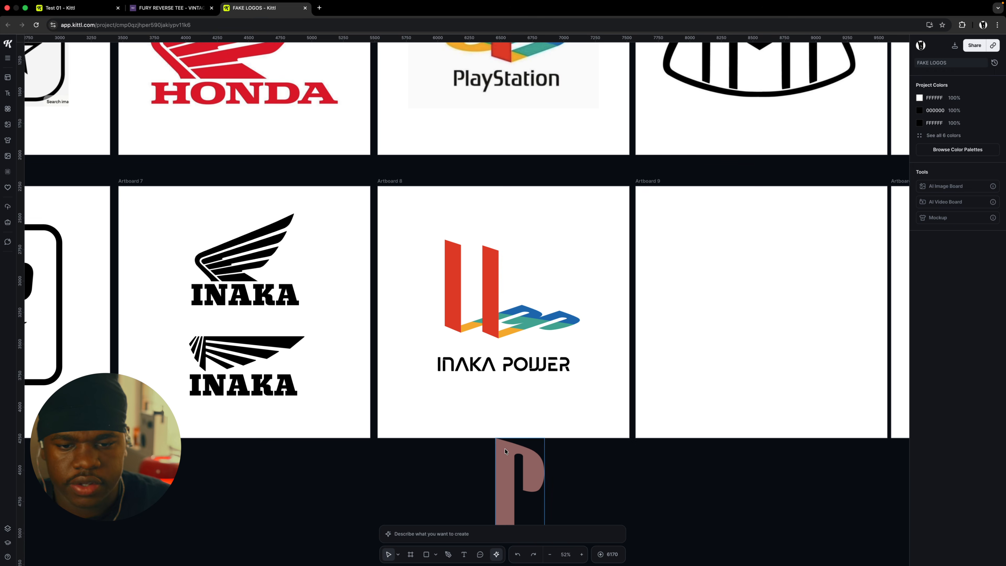
drag(509, 459, 504, 482)
click(526, 412)
Try to reshape the front gradient P shadow of the emblem from its upper edge
scroll(527, 345, up, 8)
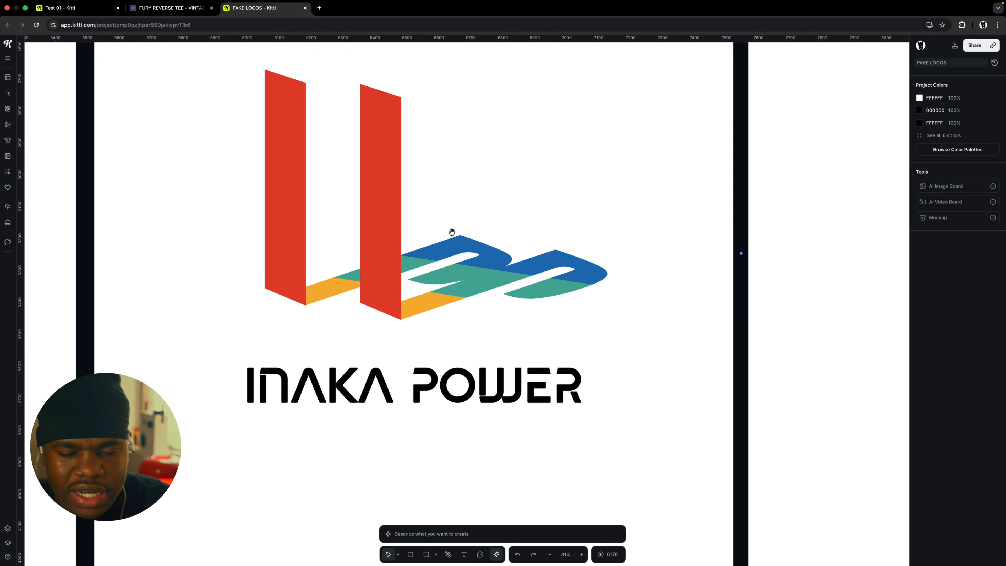
scroll(449, 229, up, 5)
scroll(401, 292, up, 3)
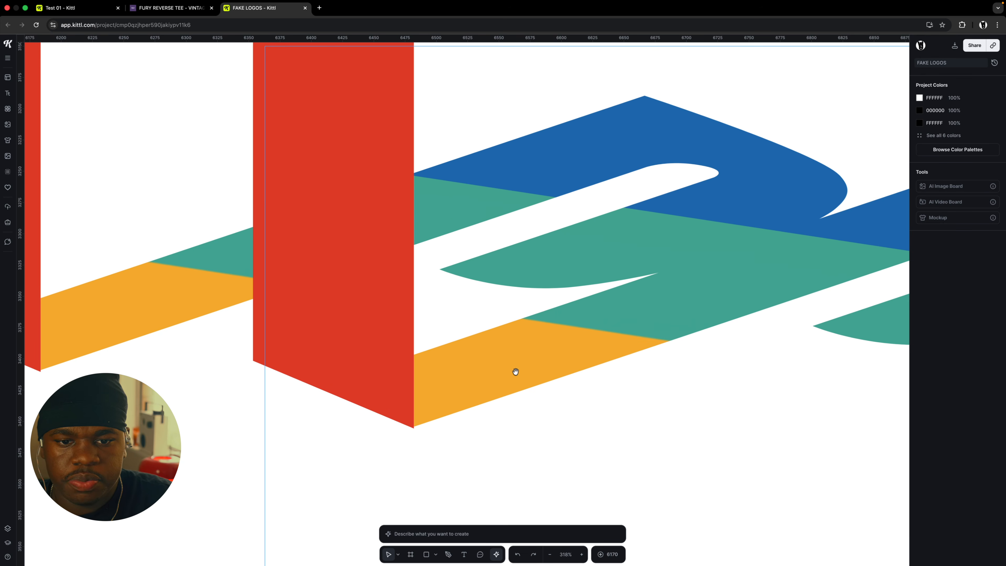
click(515, 364)
scroll(513, 364, down, 3)
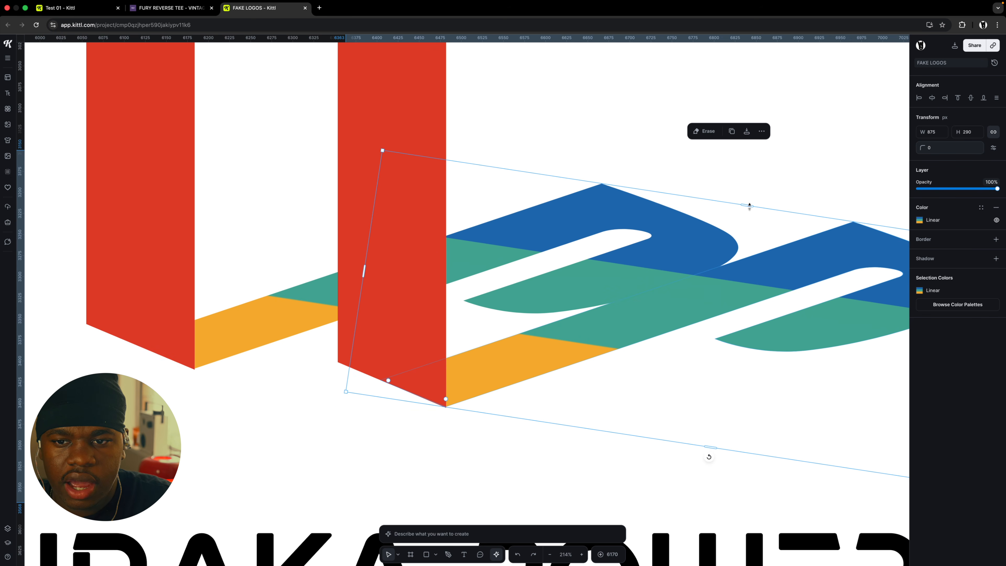
drag(749, 206, 645, 198)
key(super+z)
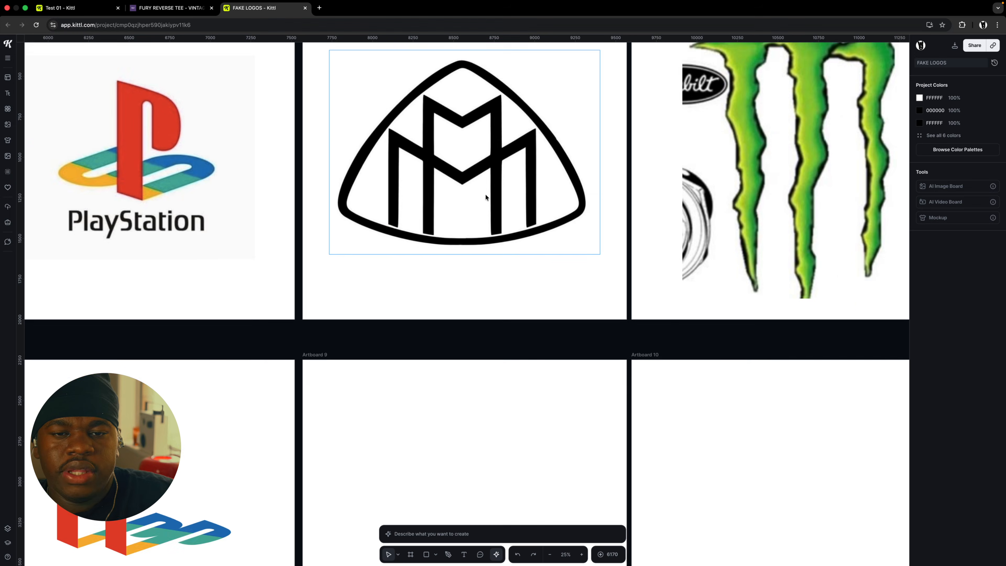
Copy the Maybach double-M reference emblem down onto Artboard 9 and vectorize the copy with 1 color
scroll(485, 194, up, 5)
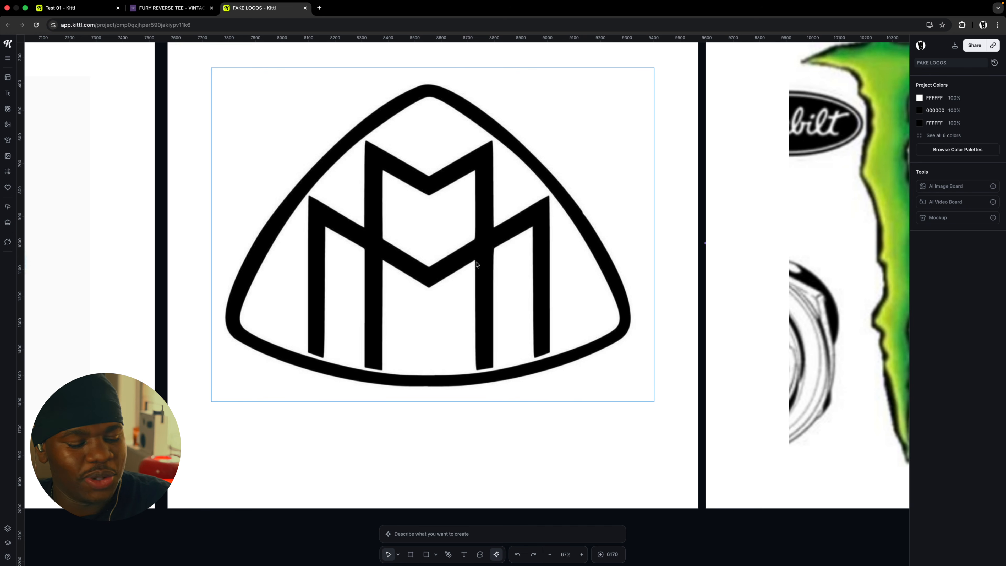
scroll(456, 217, down, 5)
click(434, 189)
drag(440, 180, 439, 376)
scroll(435, 373, up, 2)
scroll(436, 373, up, 6)
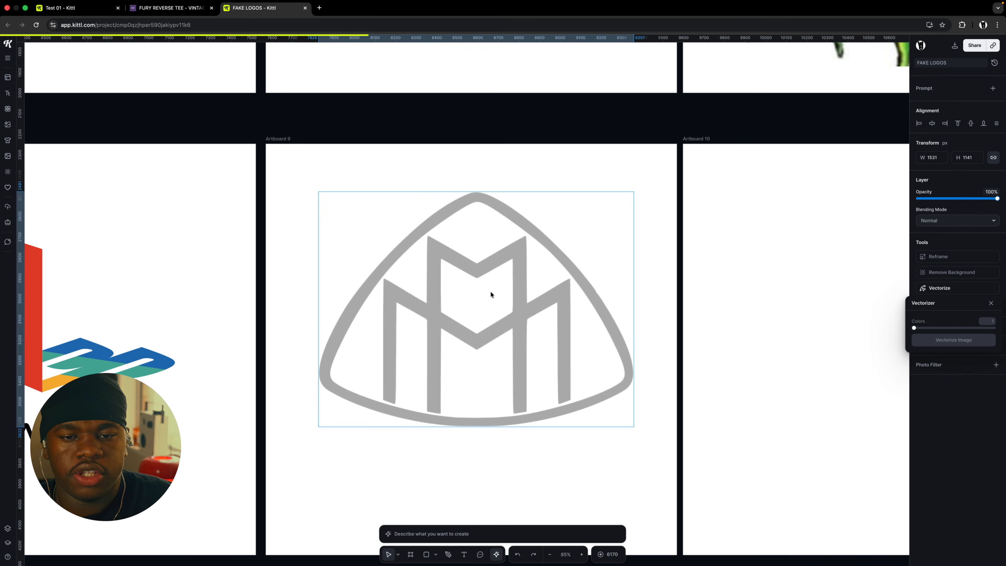
Delete the anchor points of the double-M inside the vectorized emblem on Artboard 9, keeping only the rounded triangular frame
scroll(490, 290, up, 3)
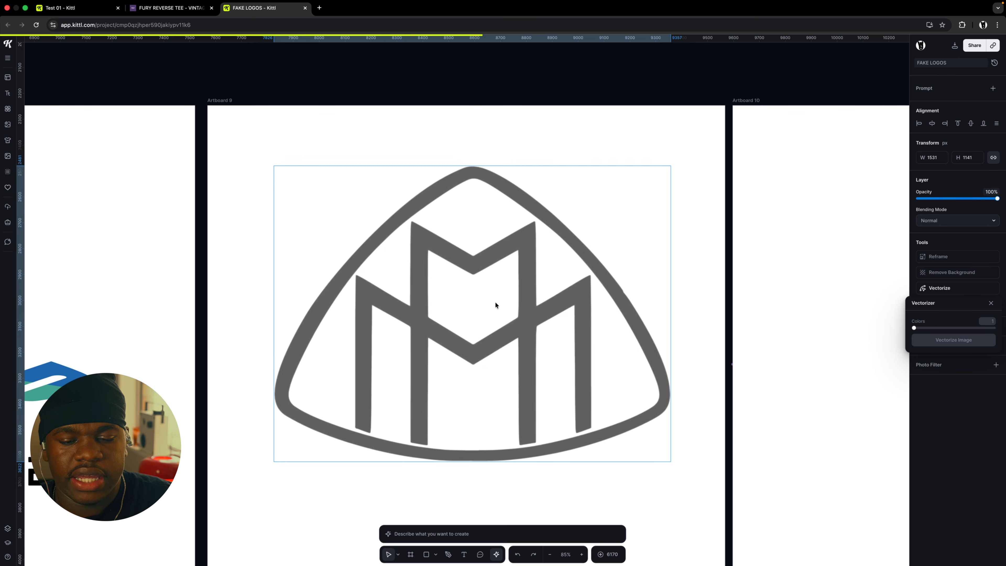
scroll(504, 338, up, 2)
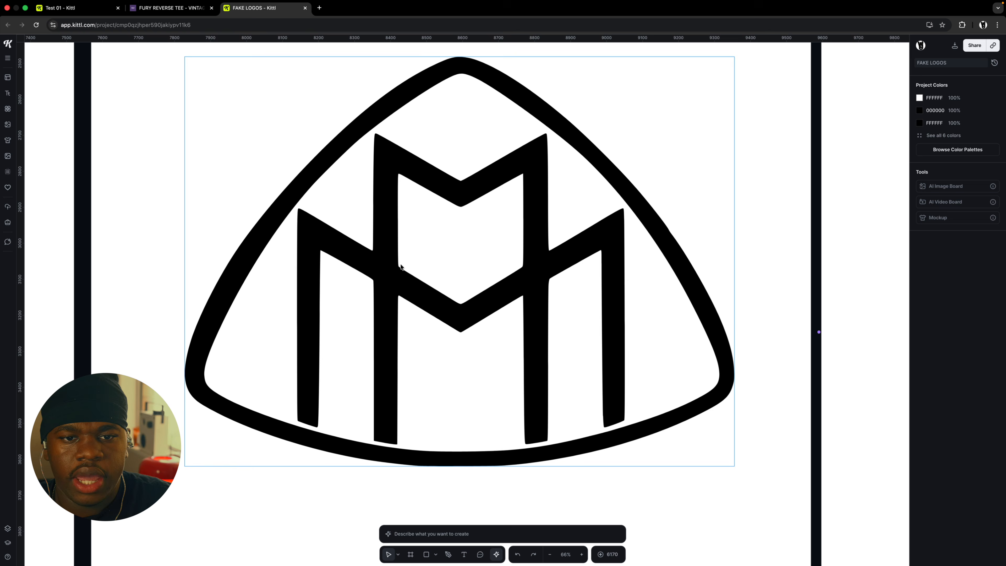
double_click(419, 287)
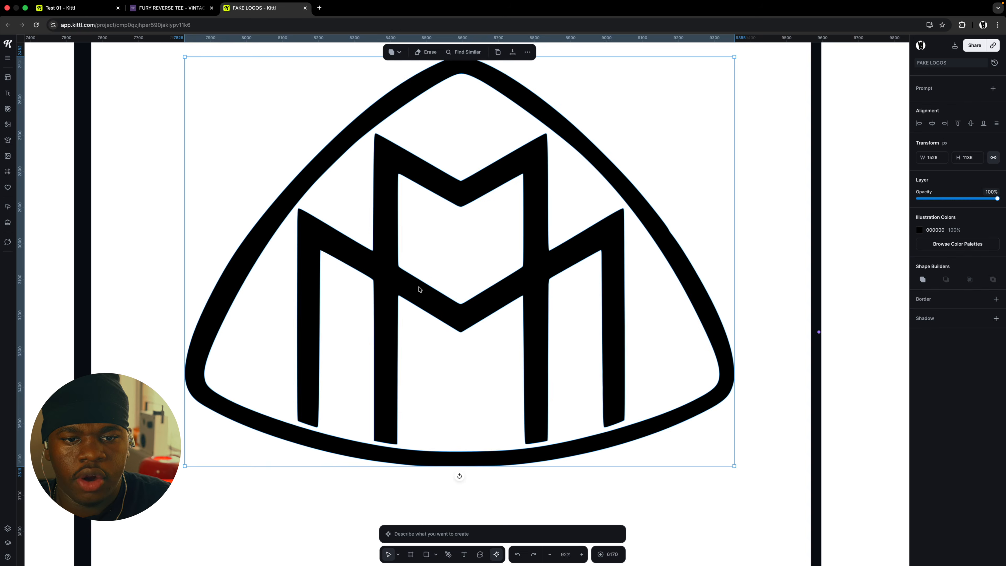
drag(352, 221, 572, 352)
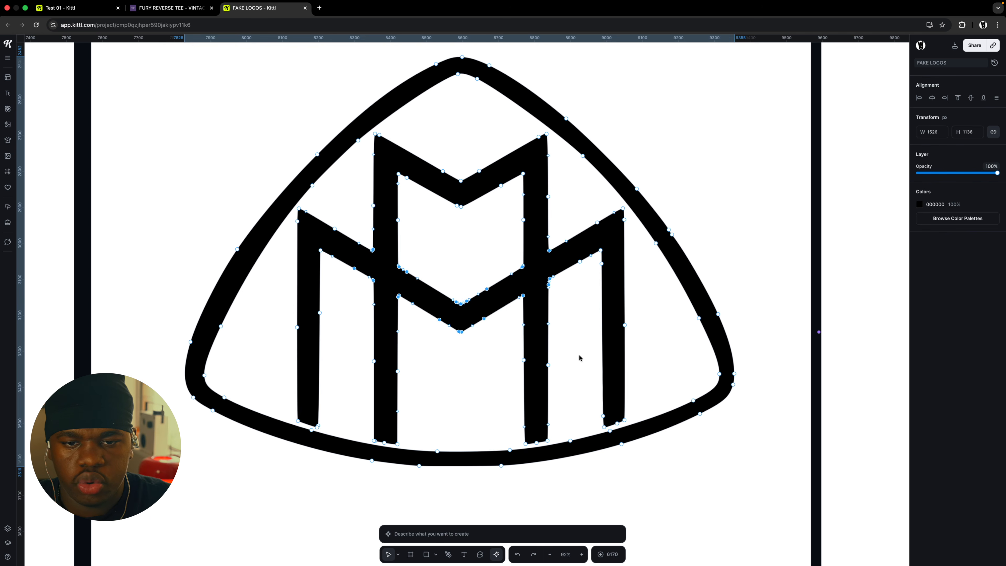
key(BackSpace)
drag(437, 142, 495, 260)
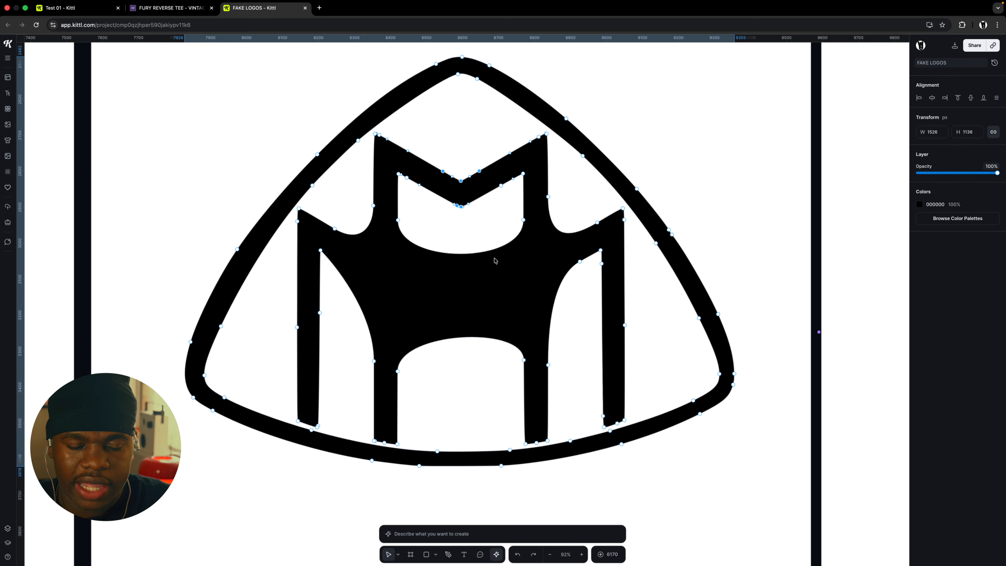
key(BackSpace)
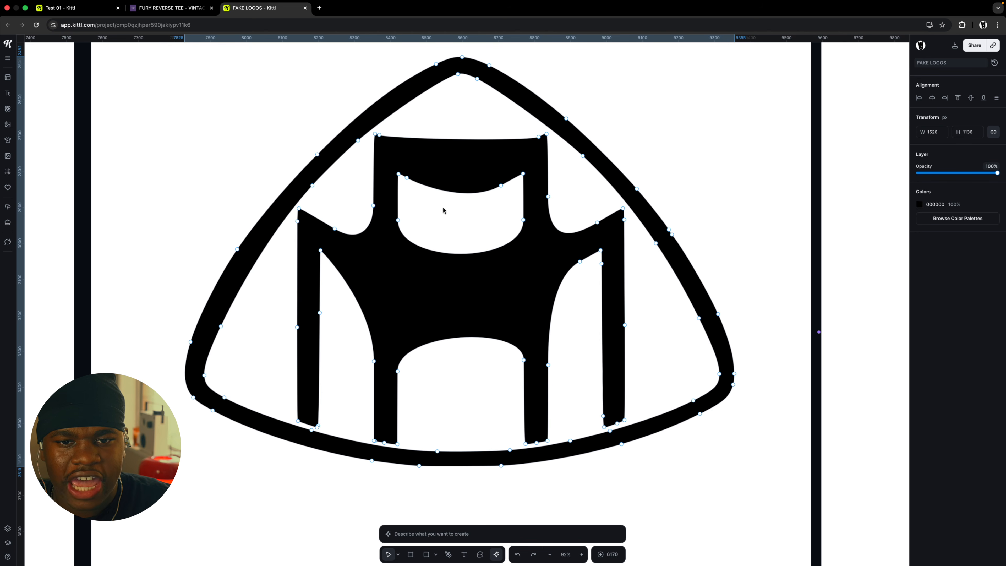
key(super+z)
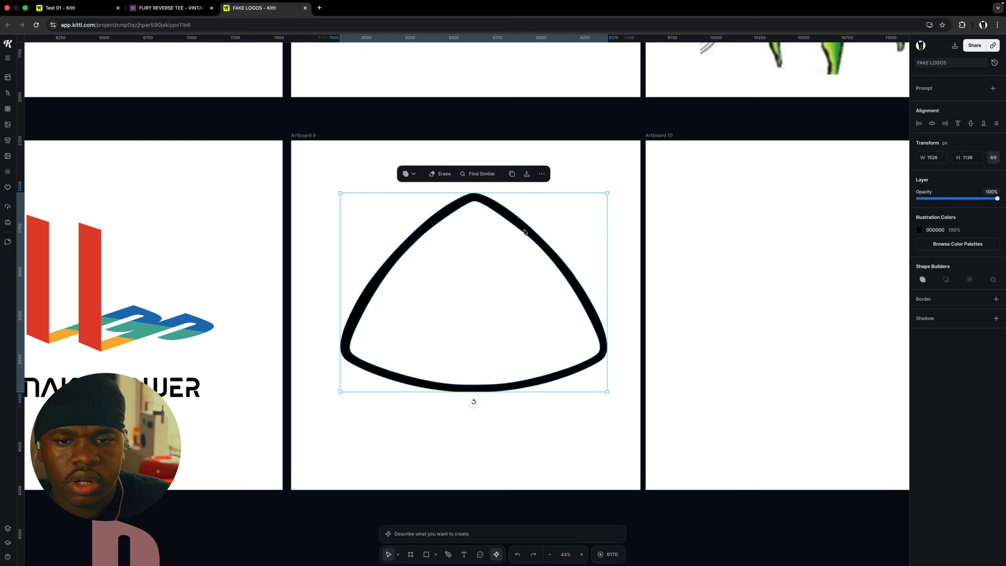
Add the black Roboto text IP inside the triangular frame and move it to the upper-left corner of Artboard 9
scroll(526, 232, up, 3)
scroll(519, 207, up, 3)
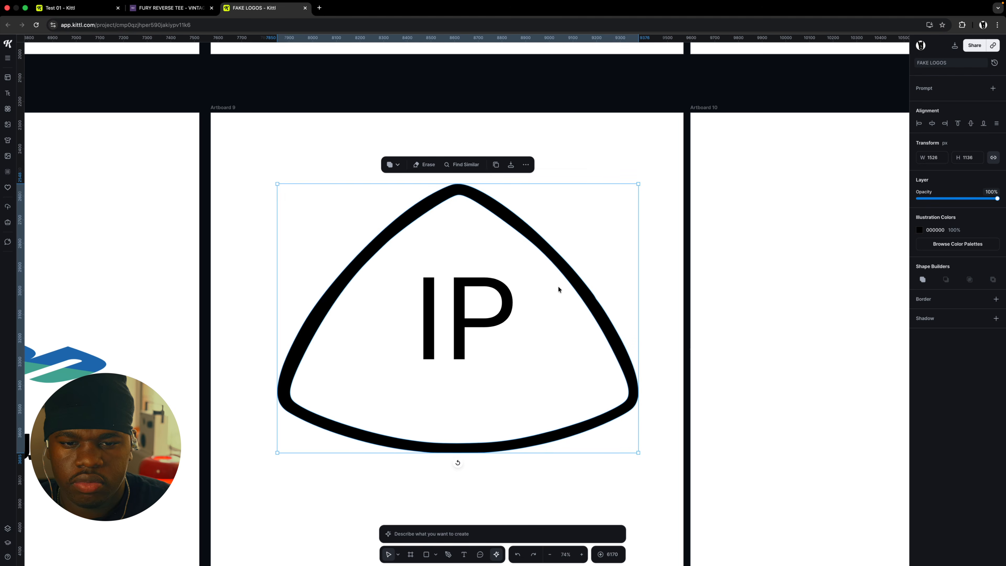
click(461, 325)
scroll(459, 323, up, 5)
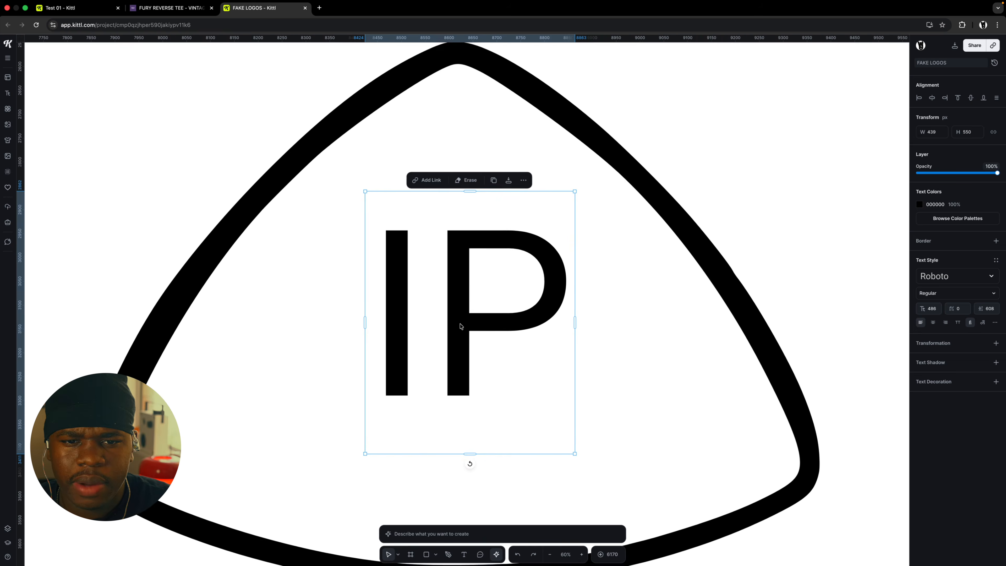
scroll(459, 317, down, 10)
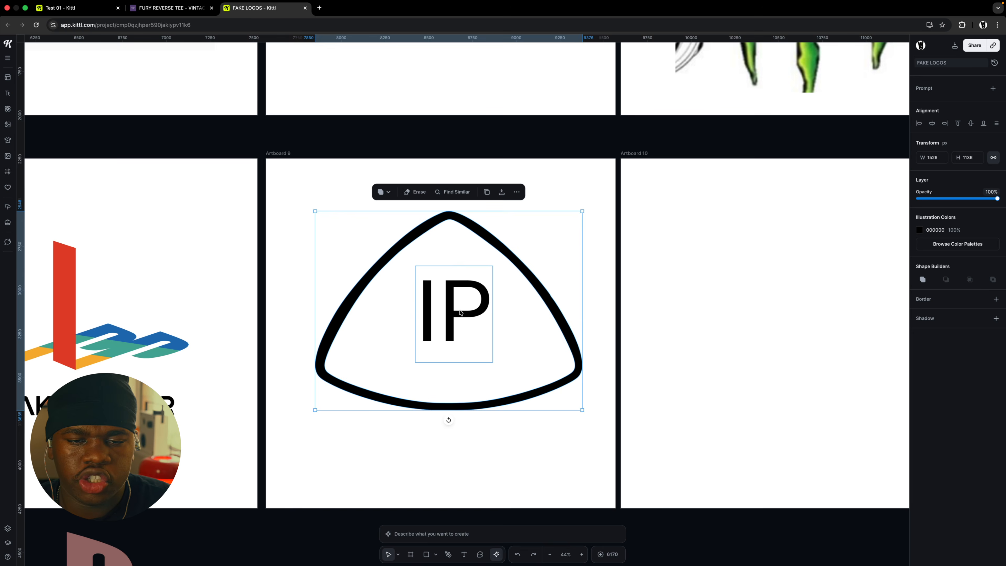
drag(451, 313, 341, 198)
scroll(328, 214, up, 5)
scroll(328, 225, down, 5)
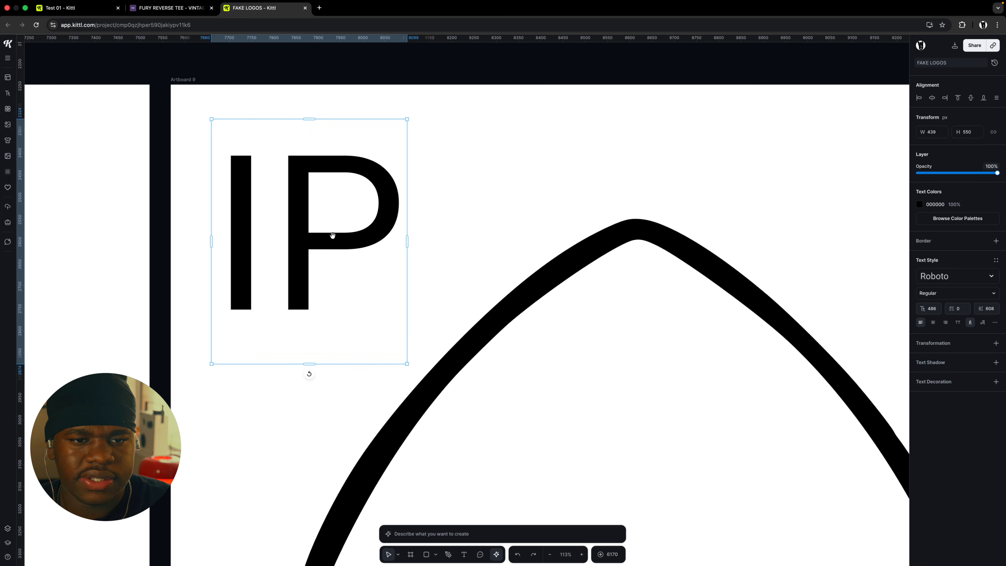
Overlap separate I and P letters inside the triangular frame and scale them together down to a font size of 884
scroll(322, 234, up, 6)
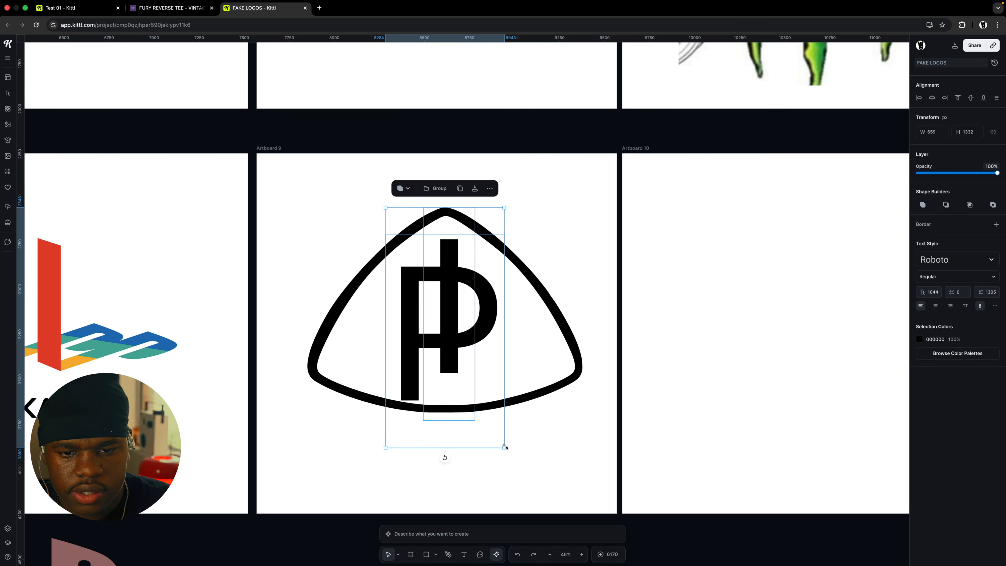
drag(505, 446, 494, 426)
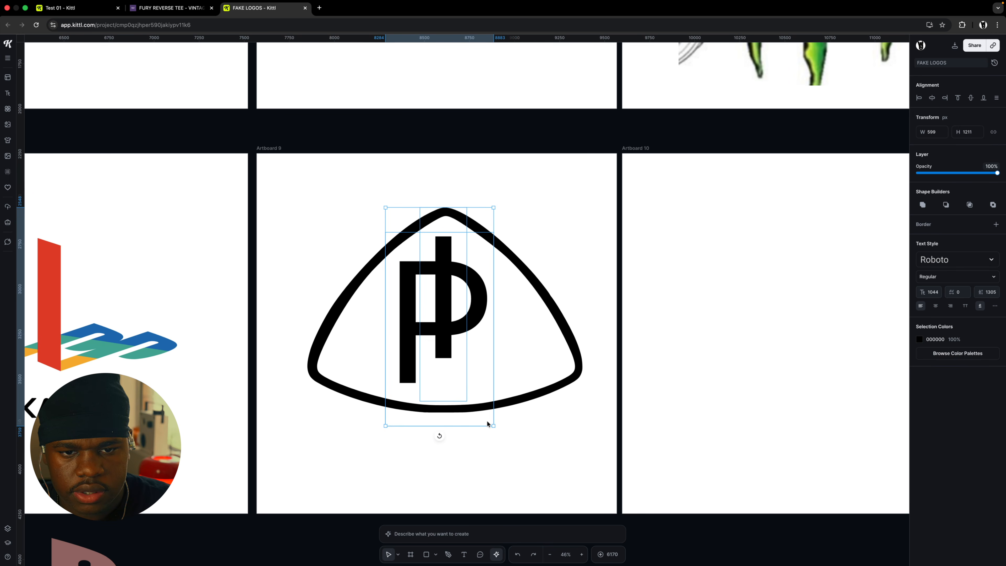
scroll(491, 423, up, 3)
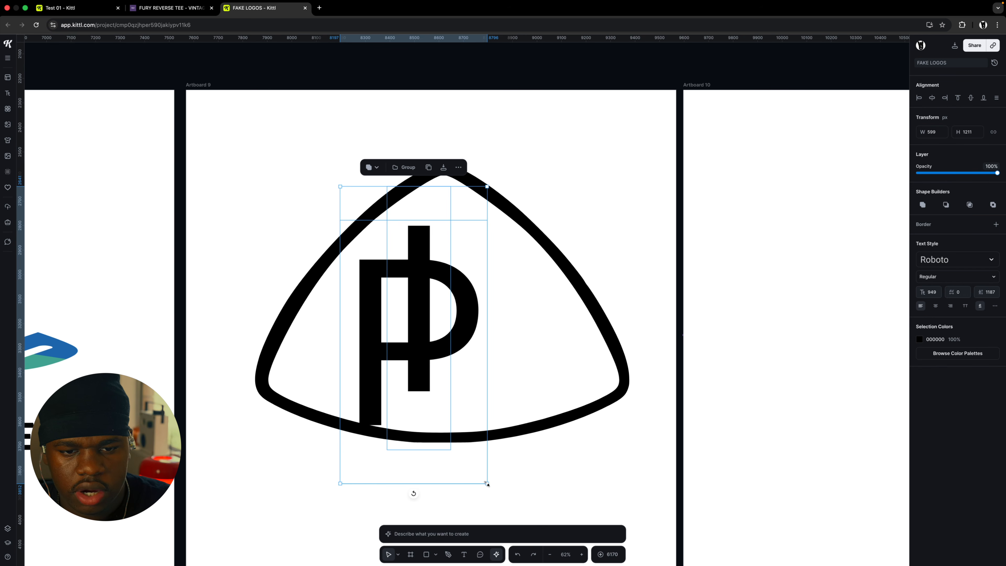
drag(487, 483, 476, 462)
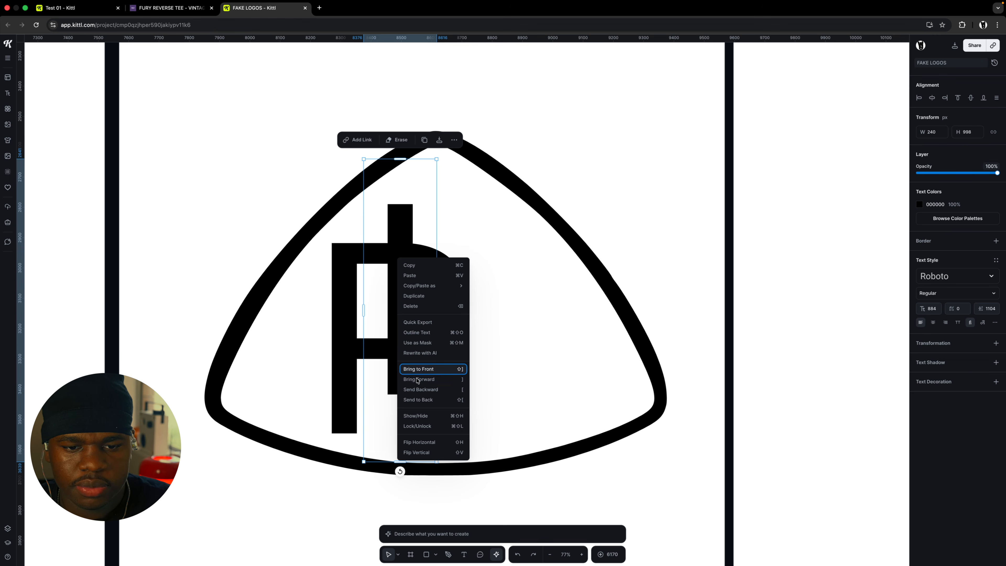
Outline the I and P text into shapes and stretch the P's bowl and stem to about 926 × 776 px
right_click(348, 322)
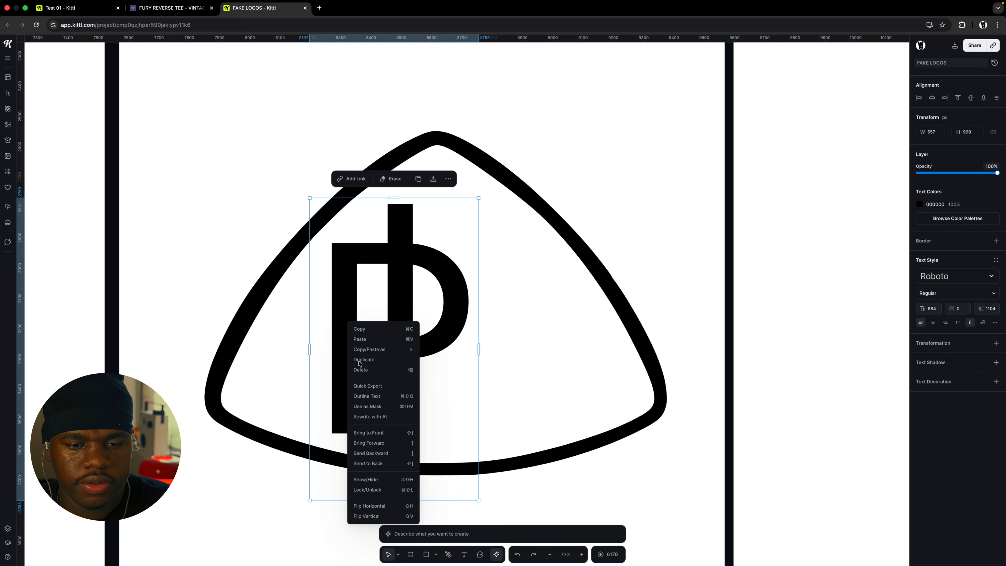
drag(372, 224, 480, 385)
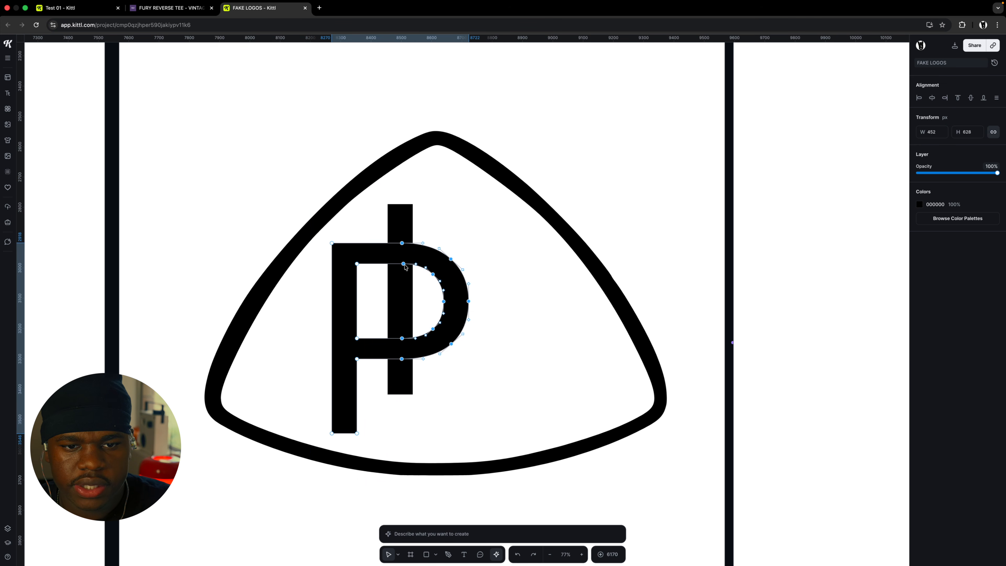
drag(405, 266, 527, 273)
click(424, 293)
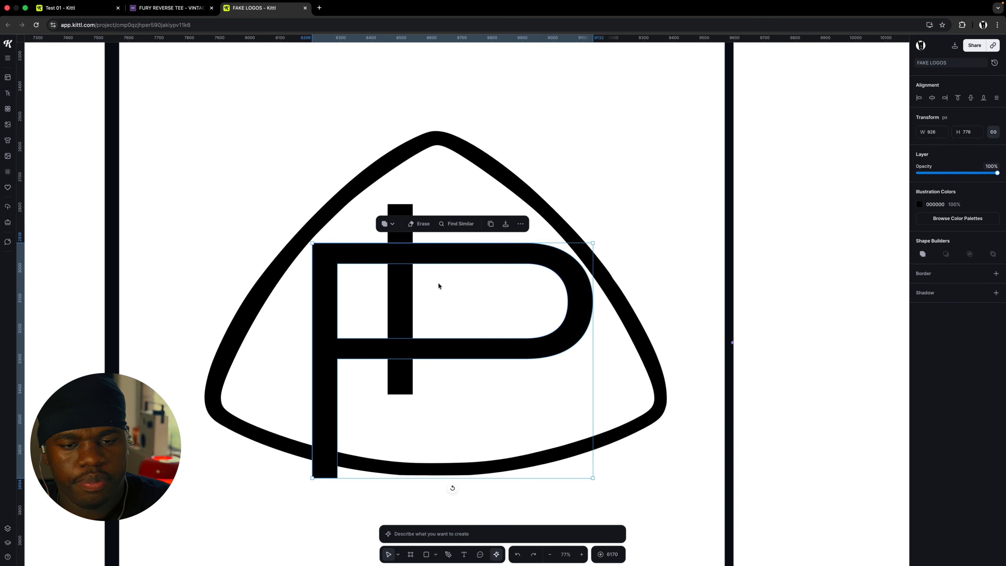
Centre the I in the triangular frame, lengthen both its ends toward the outline, and adjust the P's position across it
click(437, 282)
drag(401, 291, 441, 288)
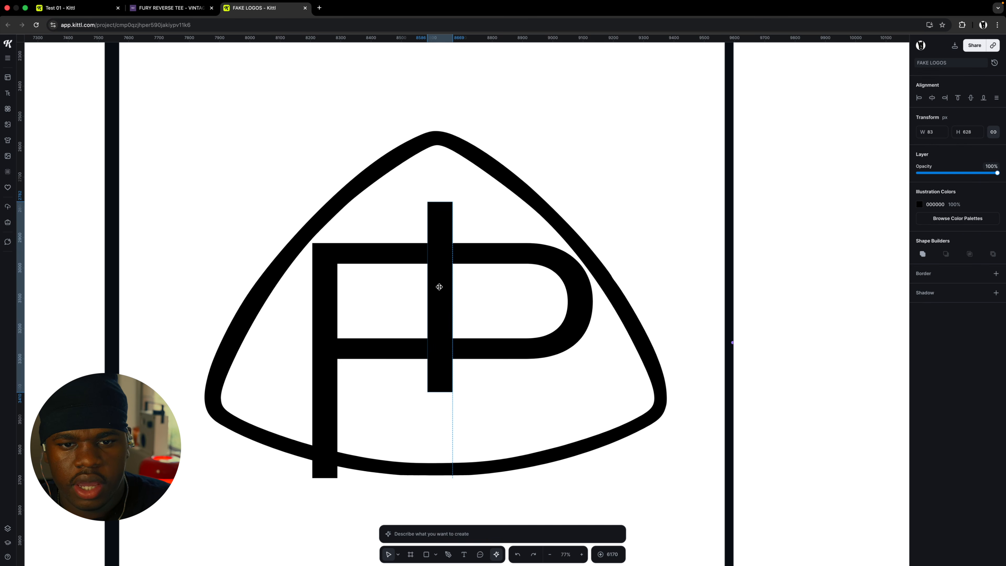
drag(482, 426, 393, 373)
click(433, 378)
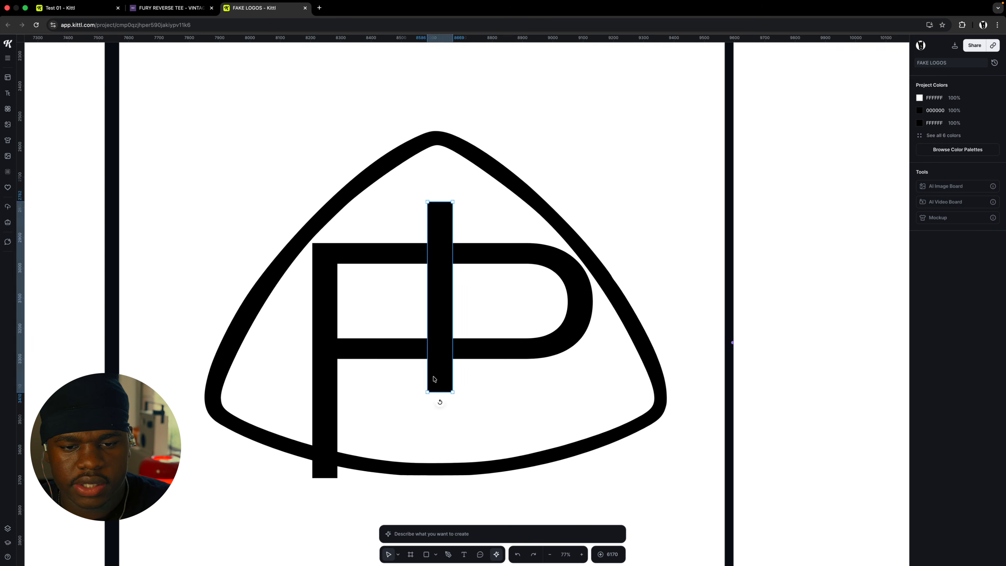
drag(452, 392, 453, 453)
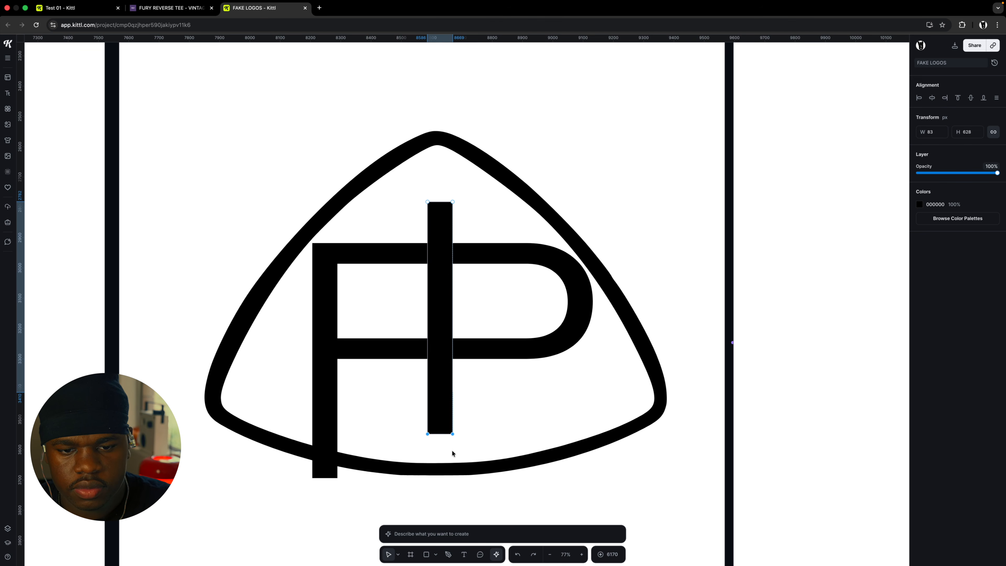
drag(413, 193, 473, 222)
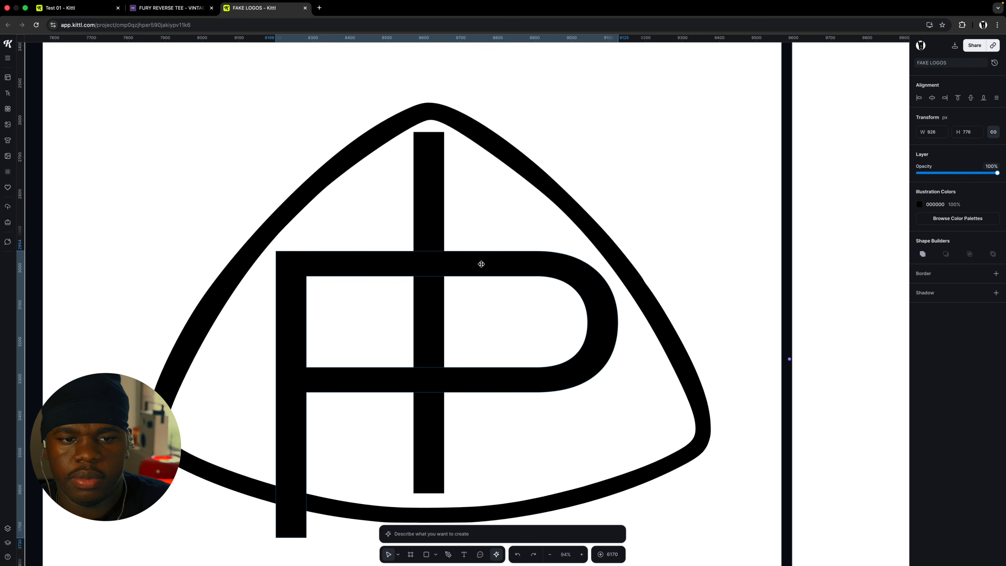
drag(480, 266, 481, 261)
Duplicate the triangular frame and offset the copy slightly upward over the original
click(490, 395)
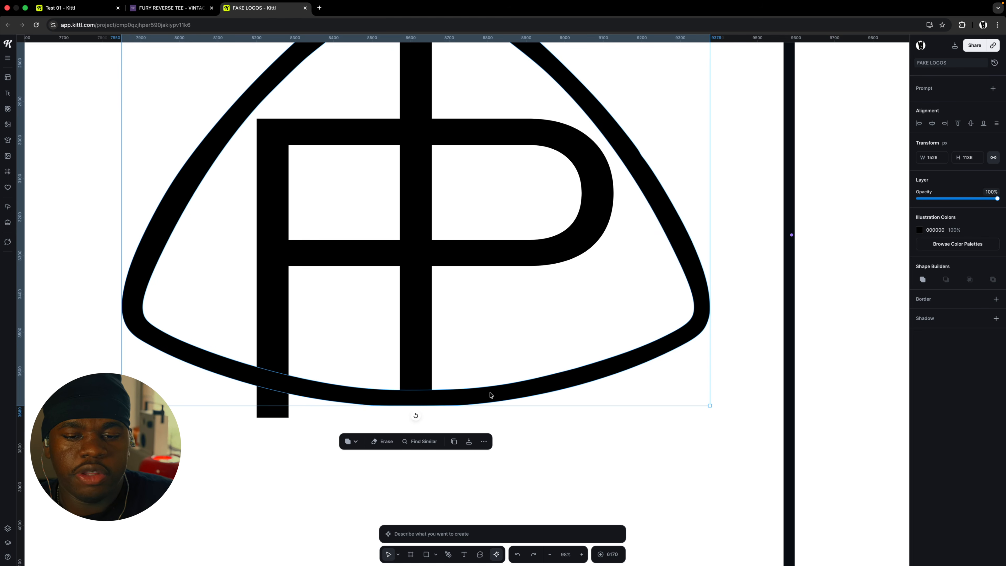
scroll(471, 404, up, 1)
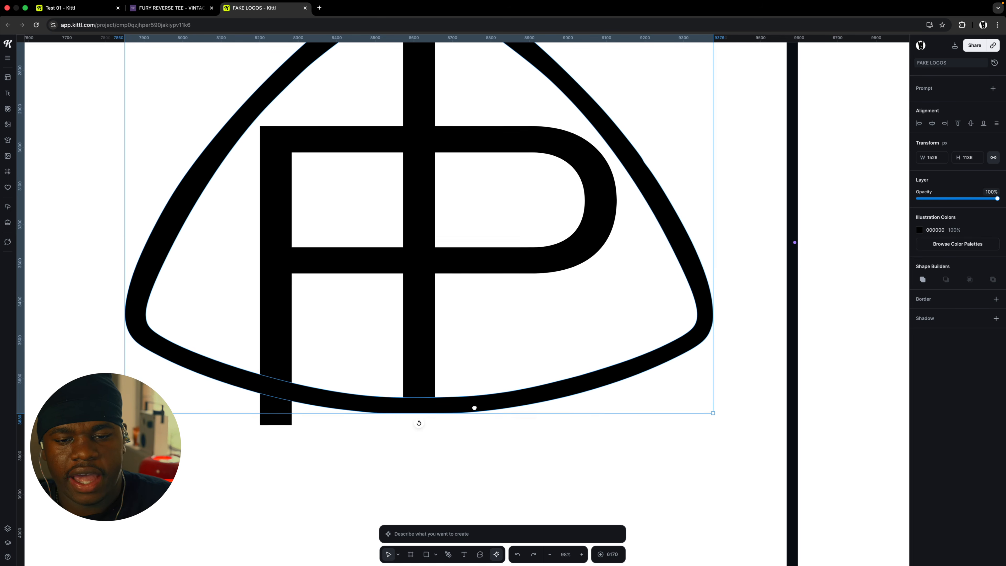
drag(470, 411, 467, 394)
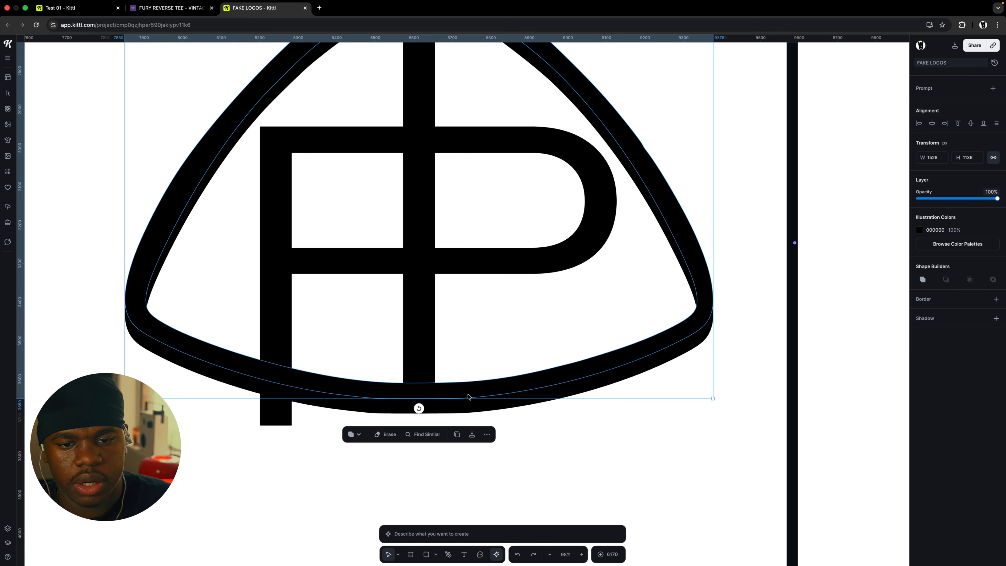
Select the I and P shapes together and unite them into a single monogram shape
click(499, 428)
scroll(493, 401, down, 5)
drag(453, 70, 443, 276)
drag(441, 196, 414, 291)
scroll(414, 292, up, 10)
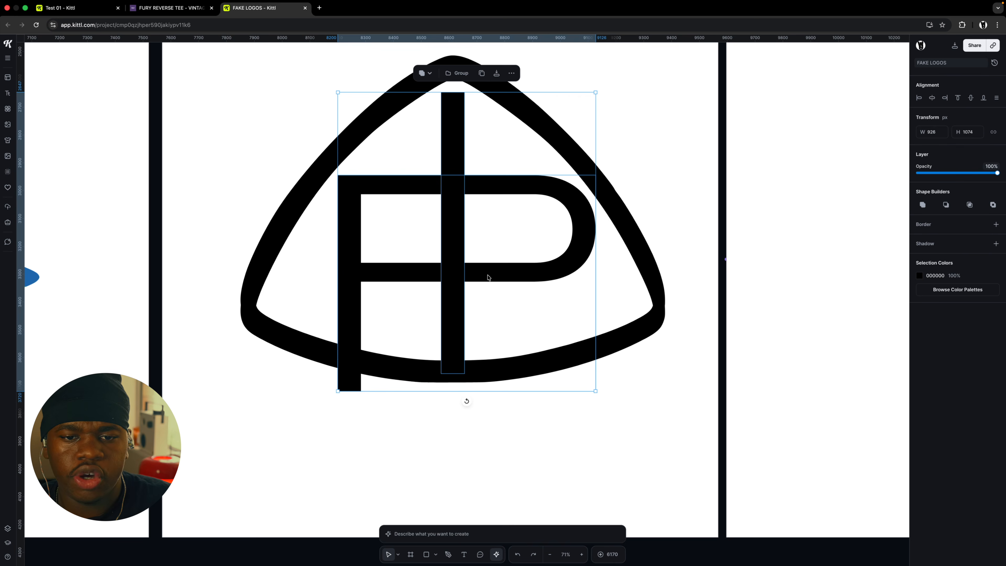
scroll(487, 277, down, 3)
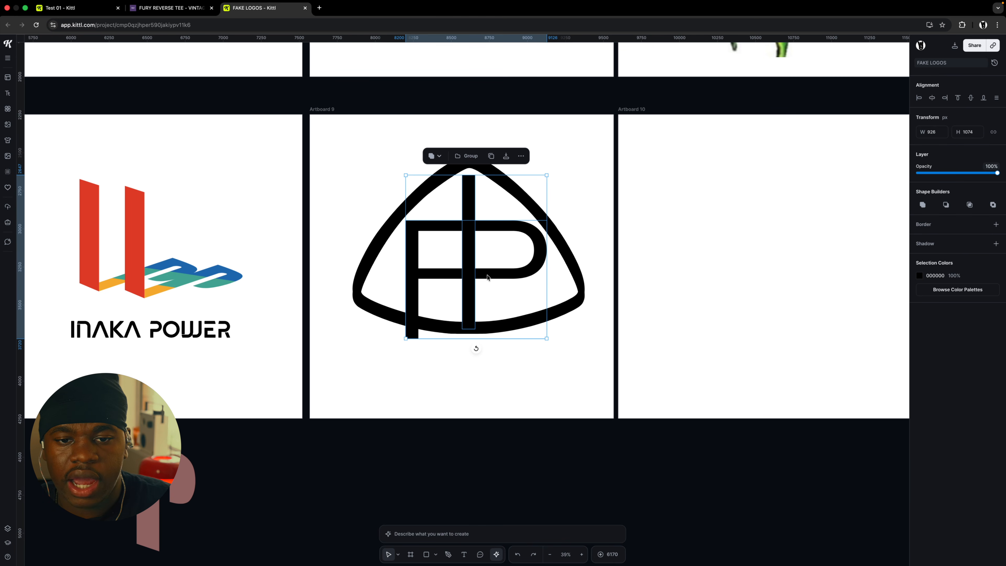
drag(487, 276, 493, 528)
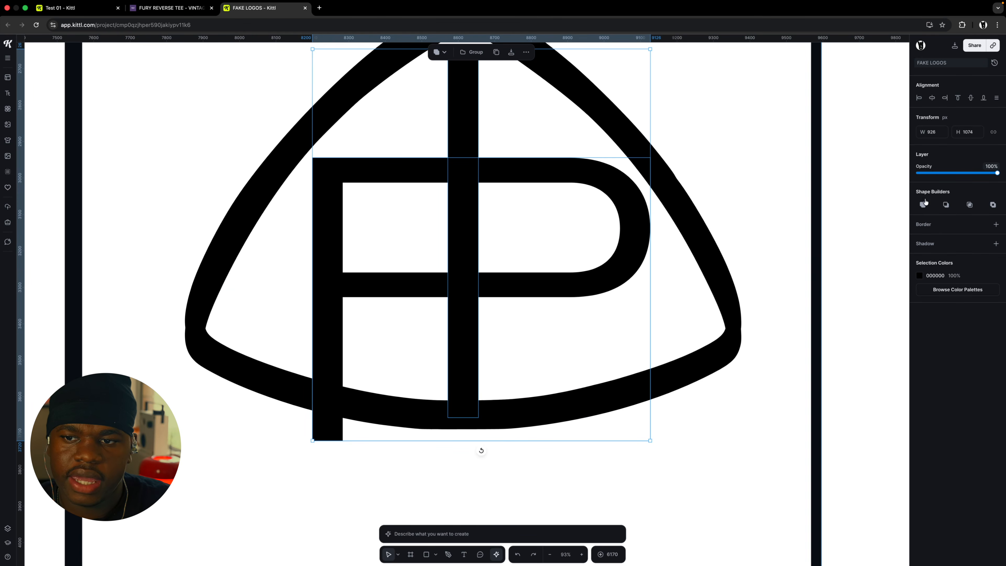
click(925, 202)
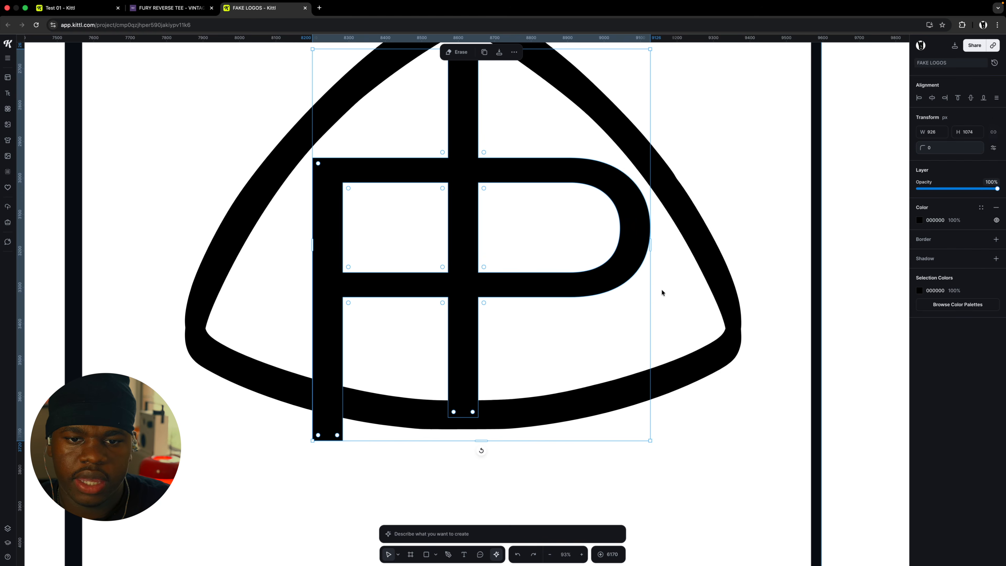
Bring the offset frame copy to the front and subtract it from the united IP monogram
click(512, 409)
right_click(511, 408)
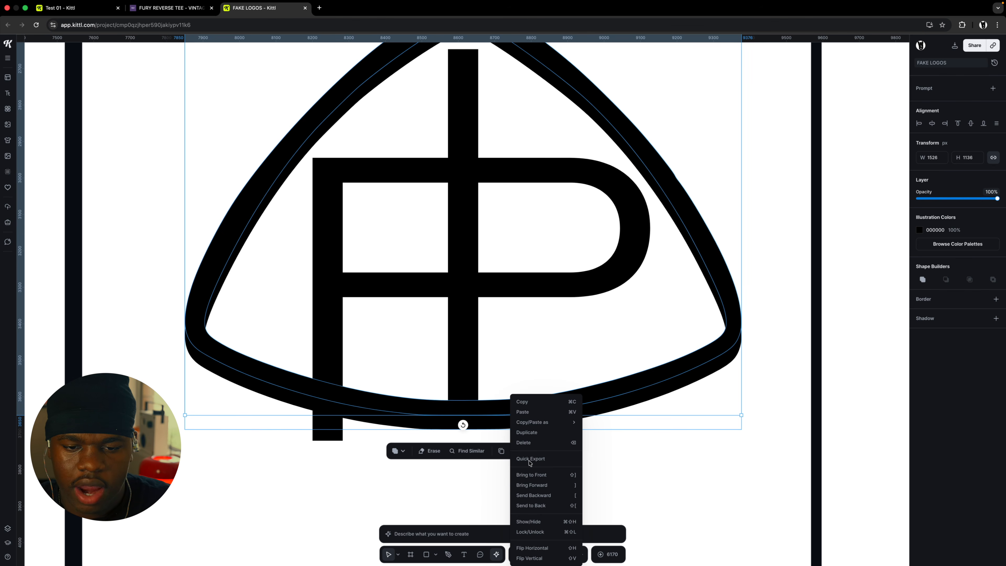
click(532, 476)
click(474, 344)
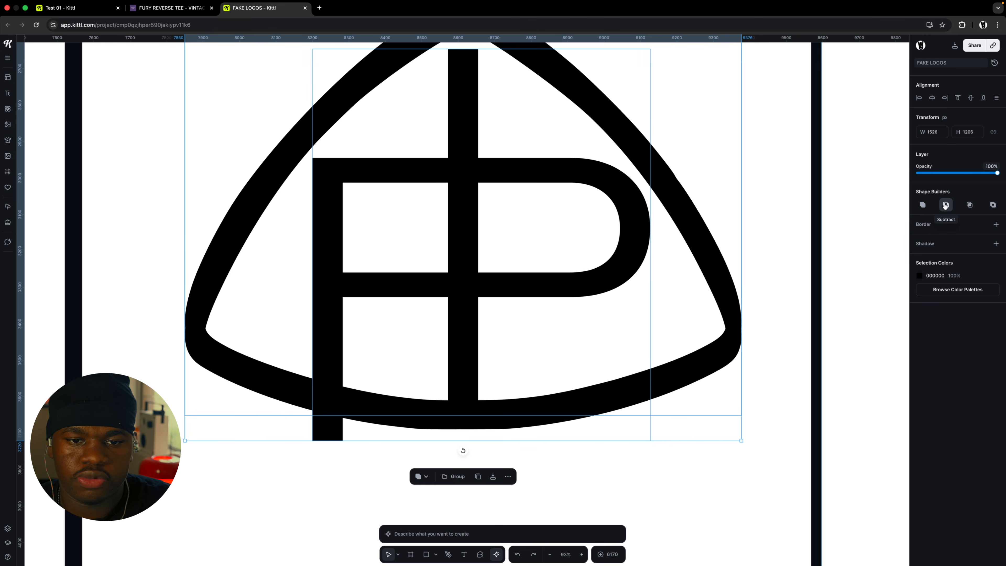
click(945, 205)
scroll(373, 368, down, 1)
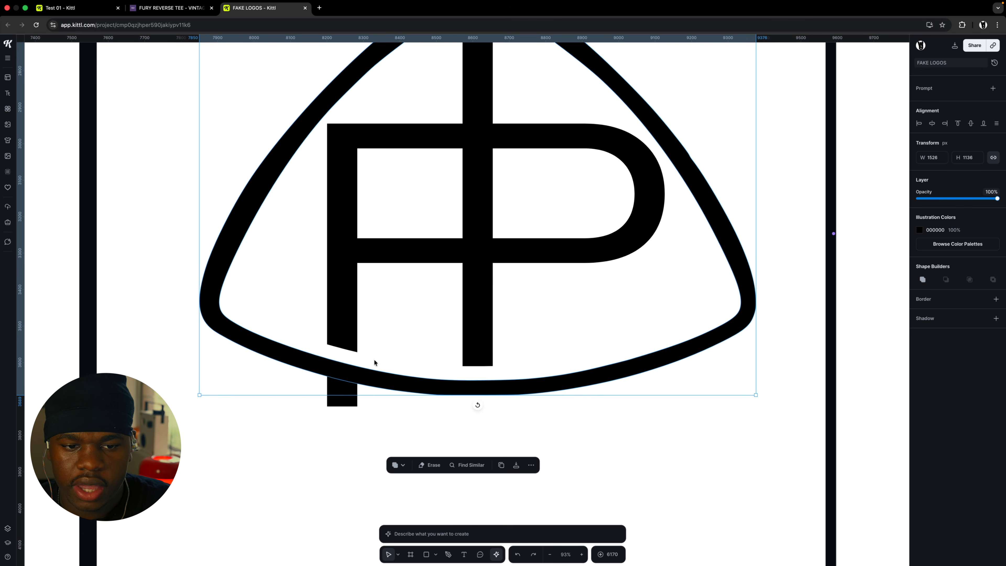
Delete the leftover fragments of the P's stem and the I below the cut along the frame's lower edge
scroll(392, 404, up, 2)
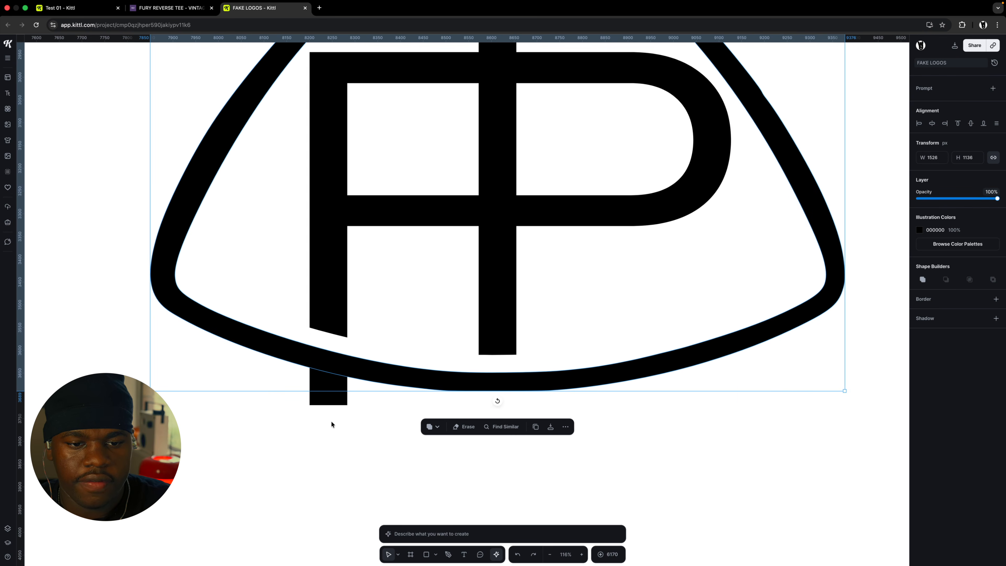
double_click(332, 405)
drag(382, 427, 263, 352)
key(BackSpace)
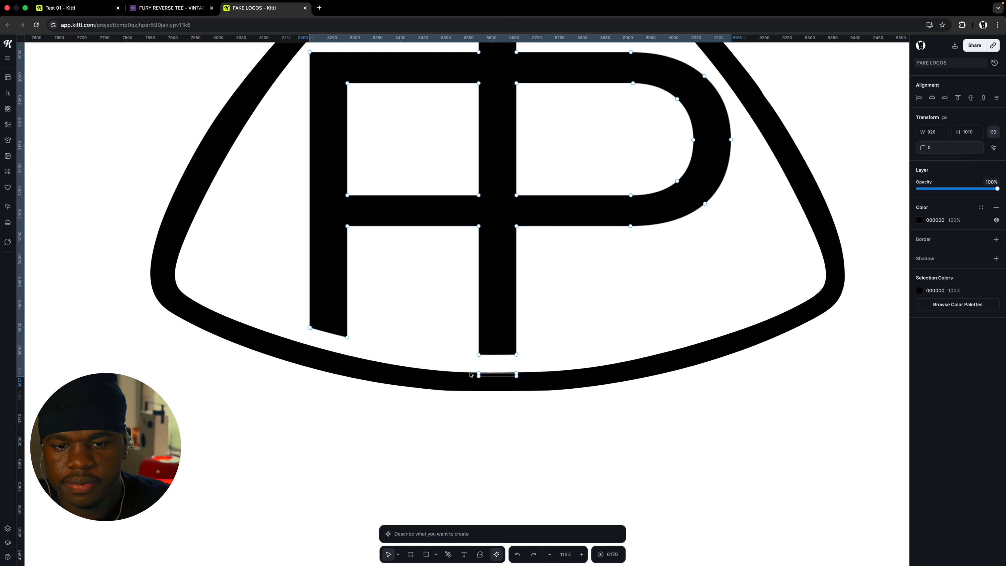
drag(470, 373, 538, 394)
key(Escape)
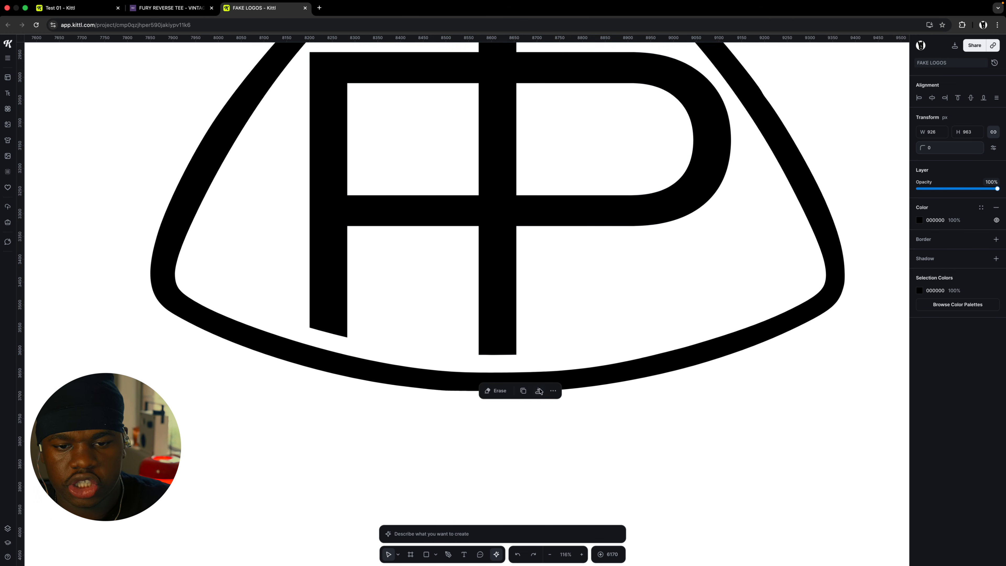
Enlarge the INAKA POWER text to about 1016 px wide and centre it below the triangular frame
click(522, 414)
scroll(480, 402, down, 3)
scroll(481, 404, down, 2)
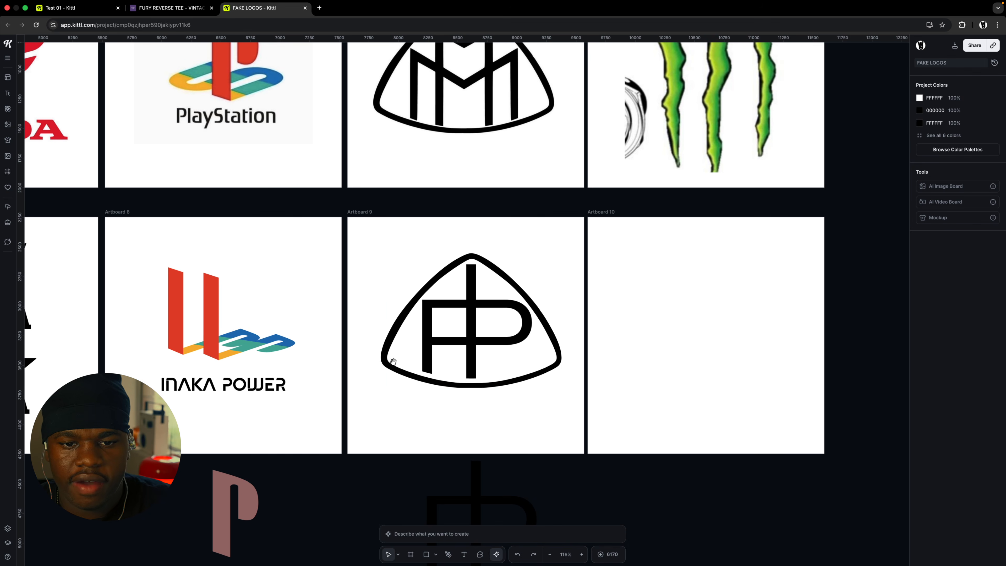
scroll(453, 350, up, 5)
click(331, 380)
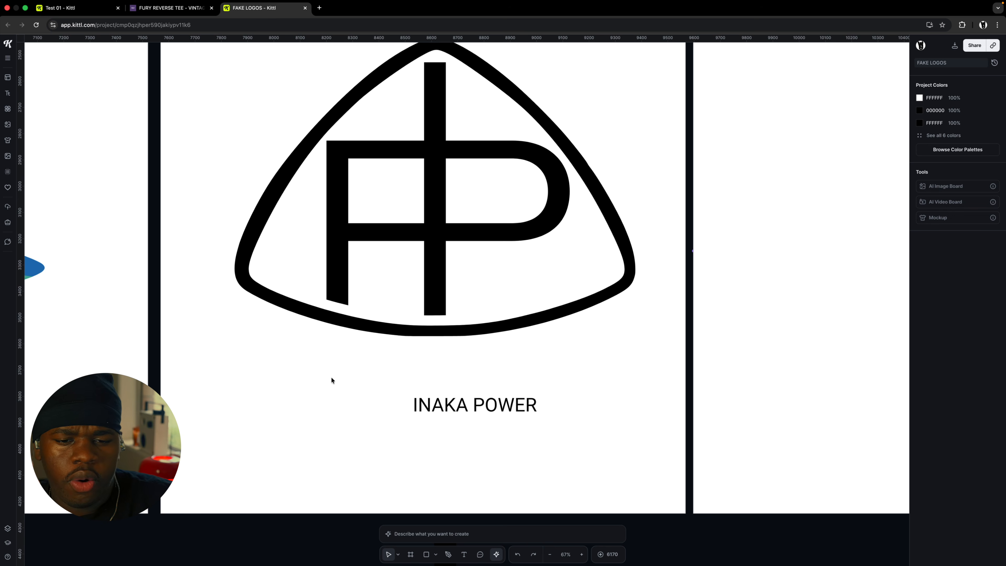
drag(343, 376, 550, 438)
drag(487, 405, 627, 410)
drag(552, 405, 488, 407)
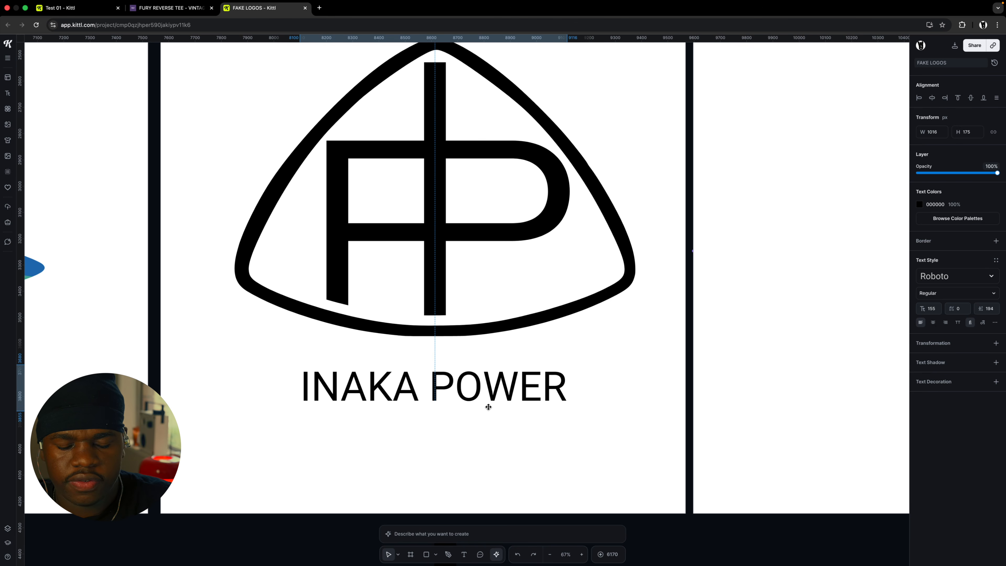
Set the INAKA POWER text in Alata with letter spacing 140 and recentre it under the frame
click(956, 276)
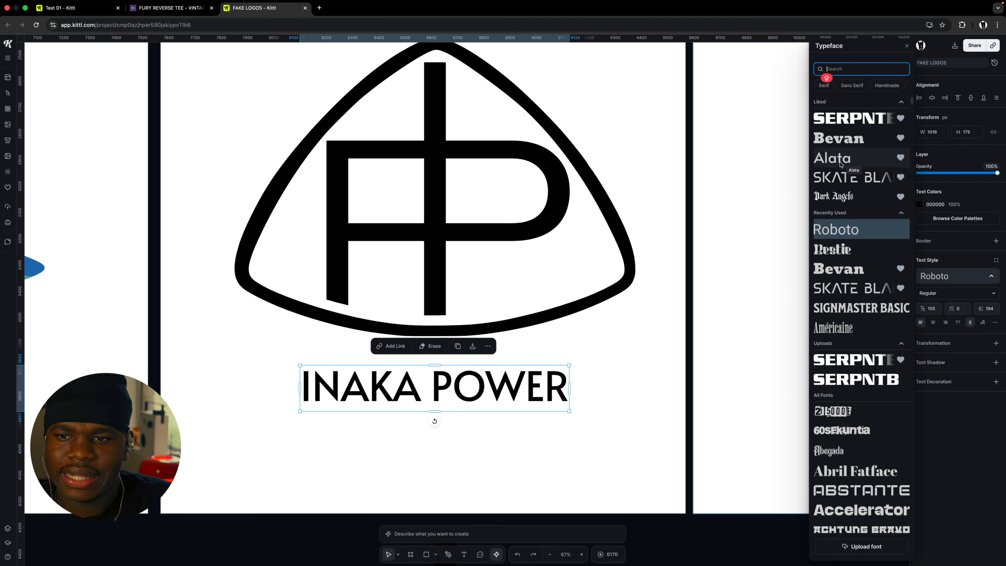
click(840, 164)
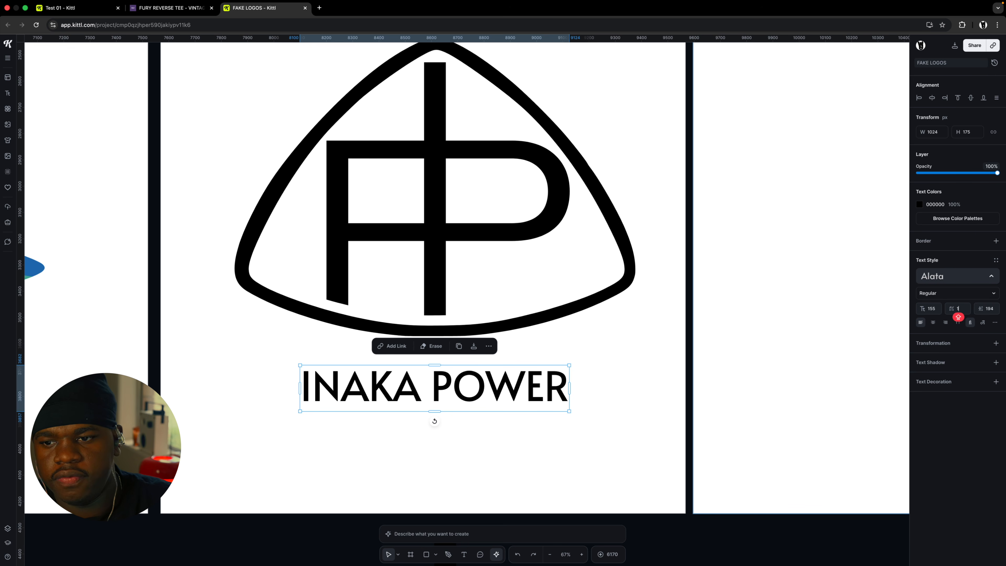
text(140)
key(Return)
click(655, 377)
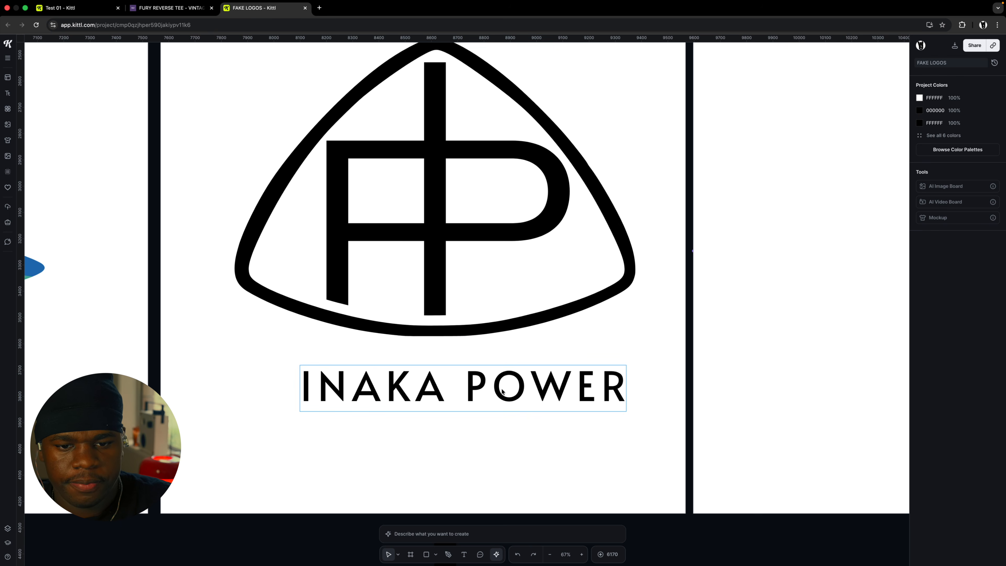
drag(502, 388, 473, 388)
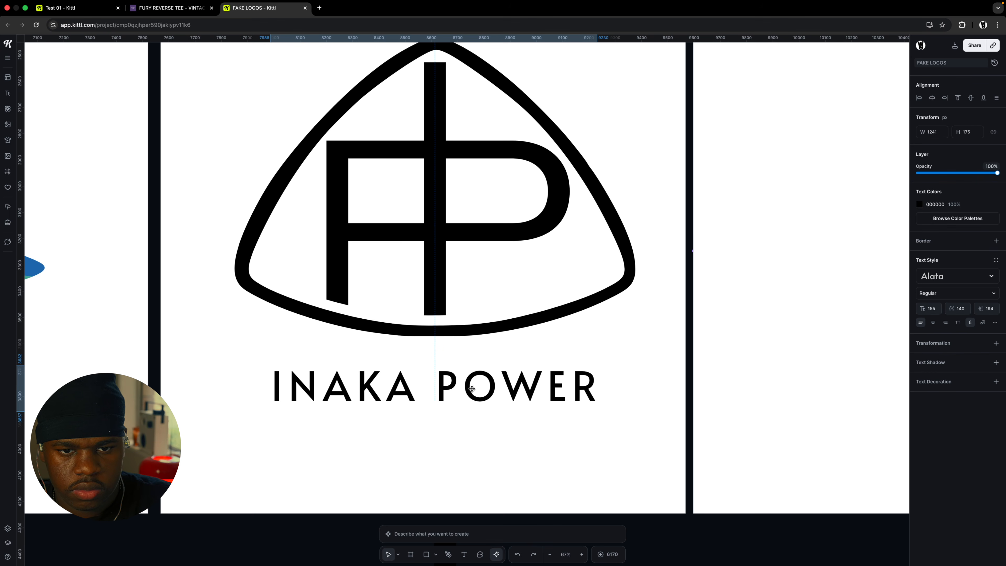
Examine the finished IP emblem up close and compare the row of custom logos with their references
scroll(515, 422, down, 5)
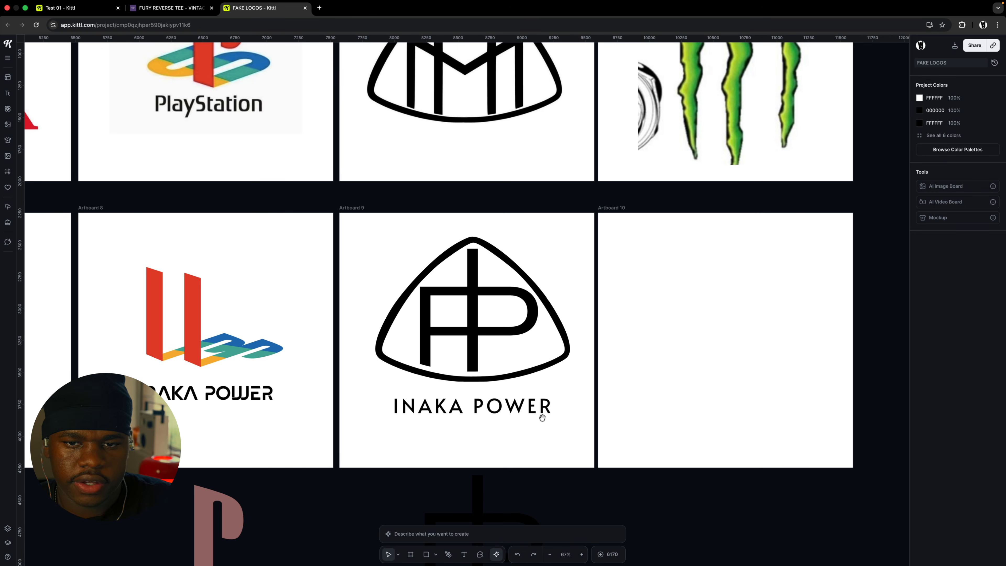
scroll(475, 400, up, 5)
drag(618, 340, 641, 337)
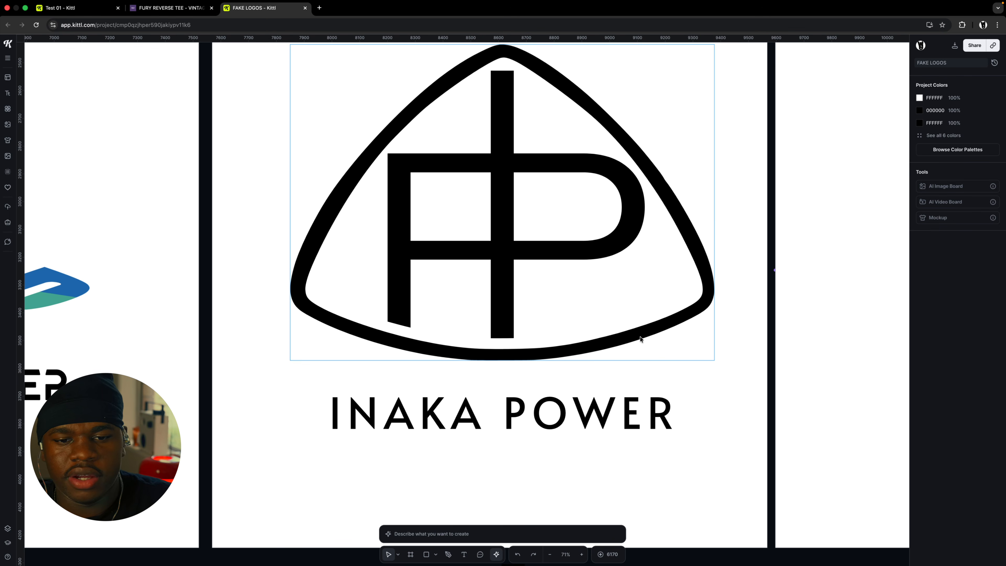
scroll(631, 324, down, 4)
scroll(507, 299, right, 1)
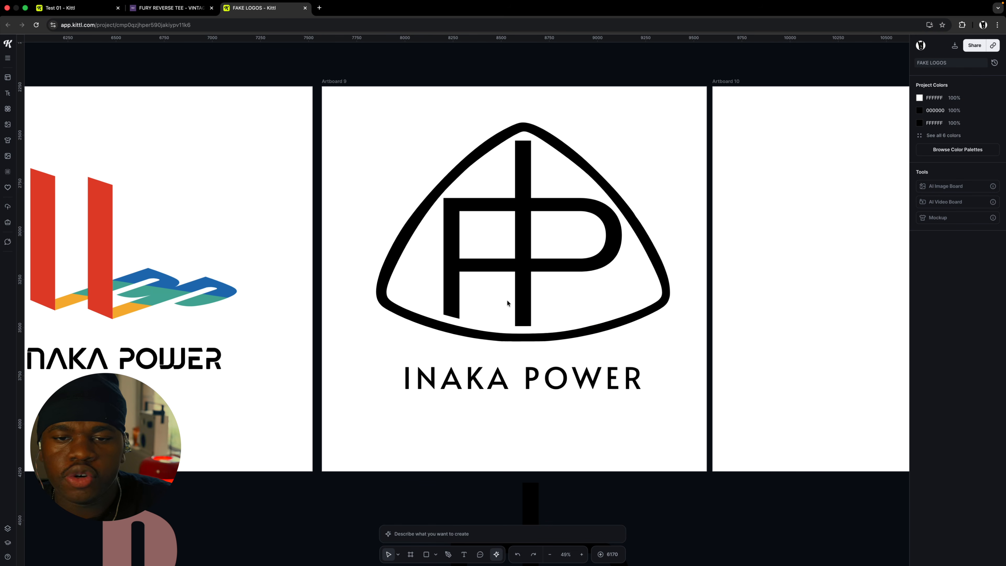
scroll(509, 299, up, 6)
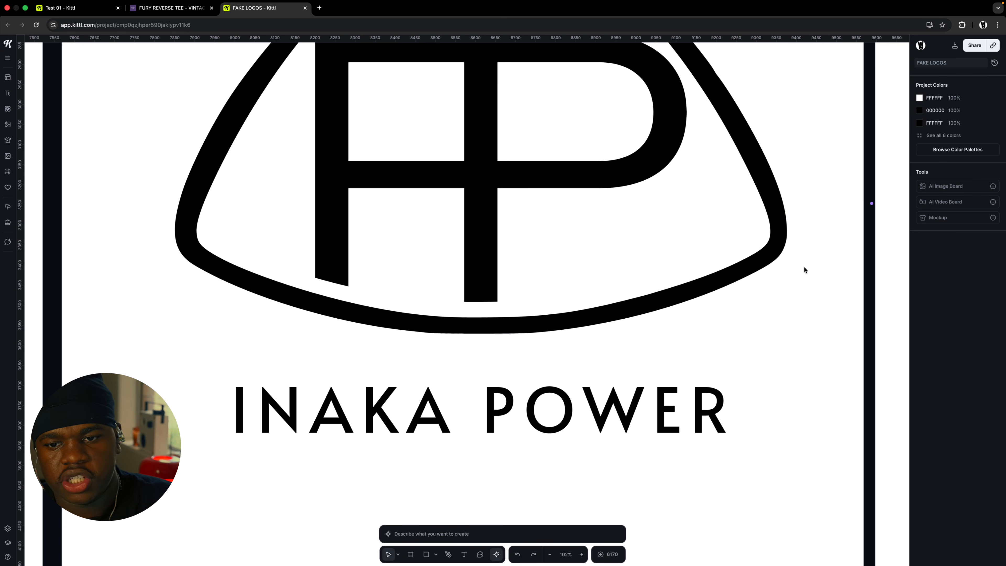
scroll(673, 327, down, 5)
scroll(674, 327, down, 10)
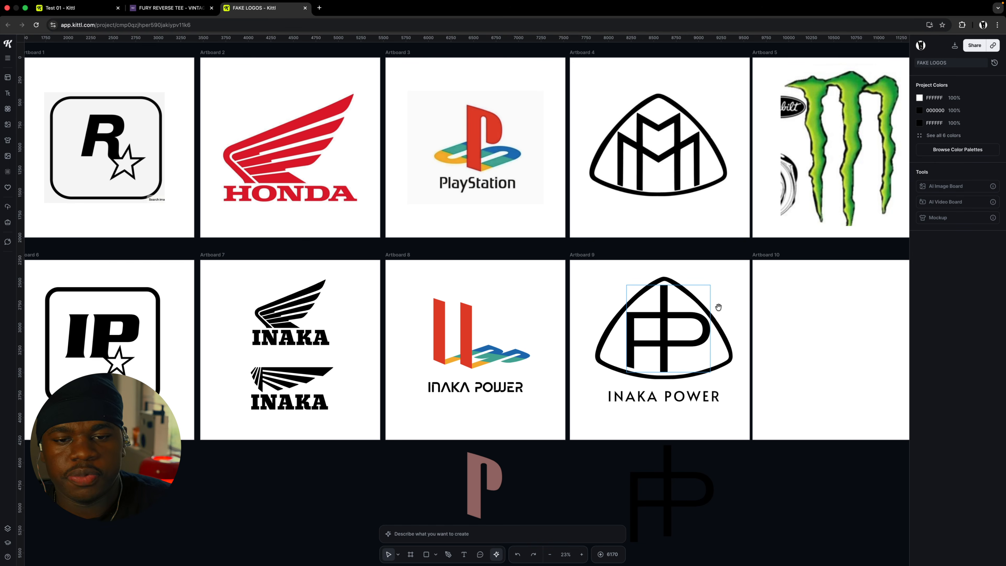
drag(718, 307, 627, 316)
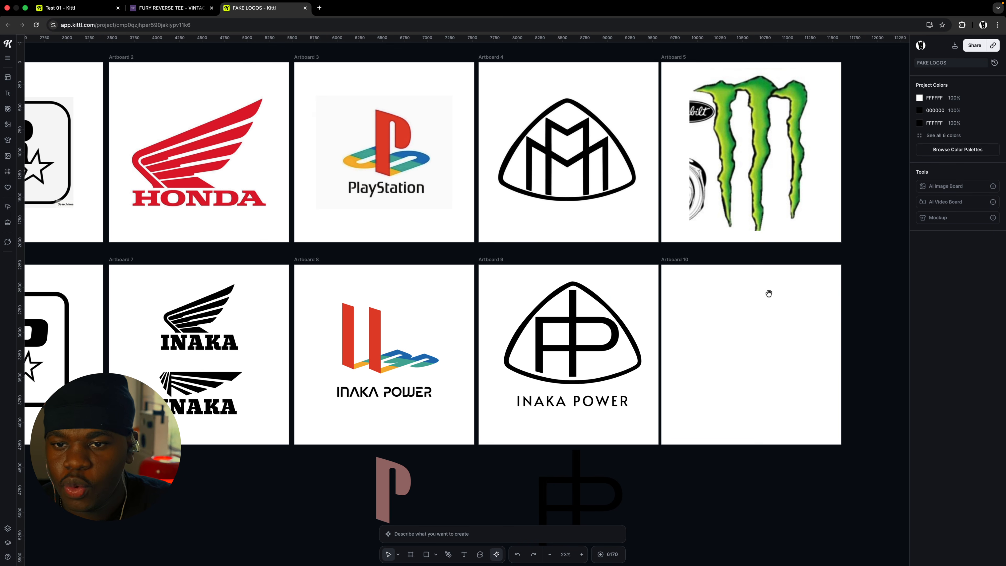
Trace a jagged I stem with a detached cap over the first green claw and fill it solid black without a border
drag(767, 292, 489, 337)
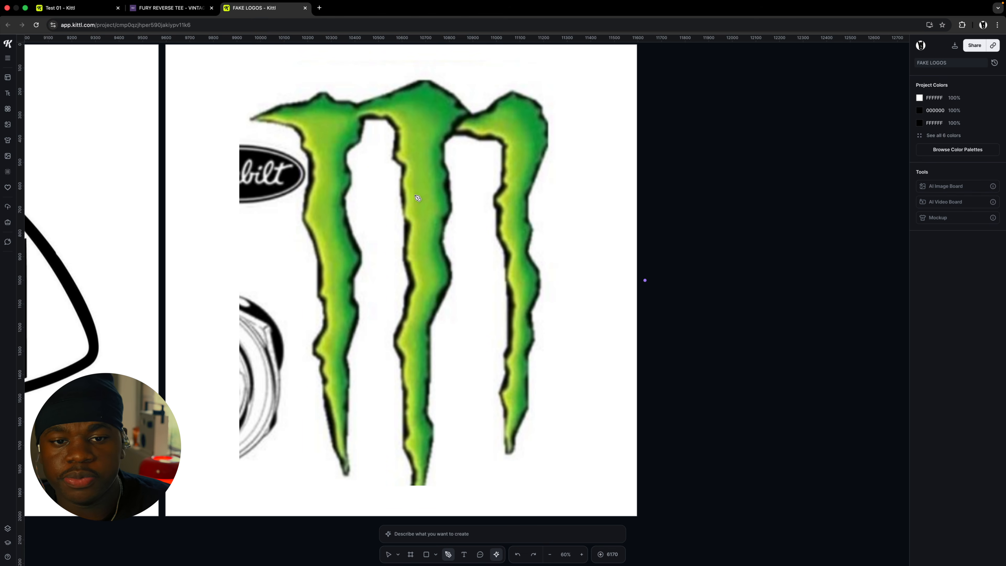
scroll(312, 136, up, 3)
scroll(341, 103, down, 1)
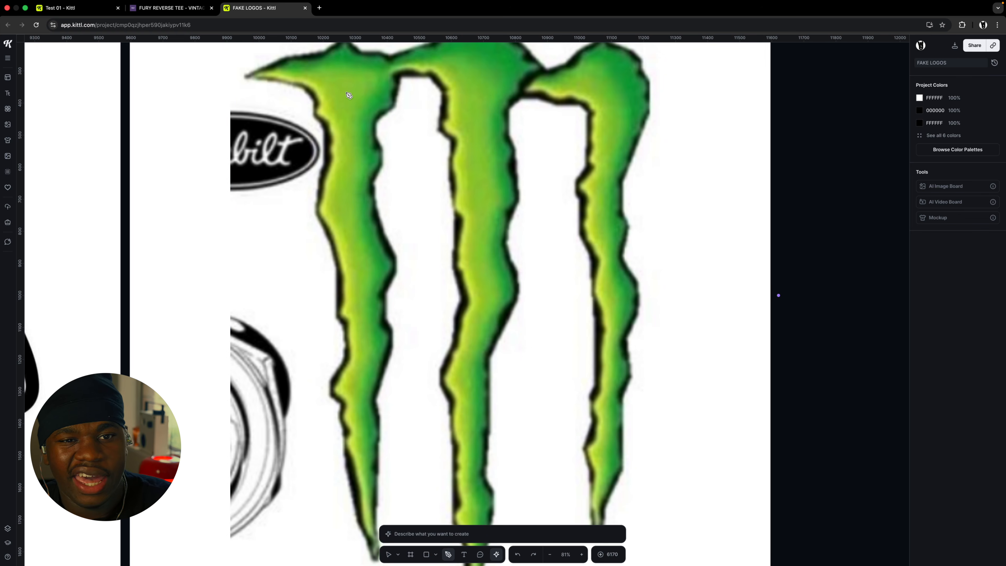
scroll(346, 94, down, 3)
scroll(326, 107, up, 1)
scroll(328, 110, up, 4)
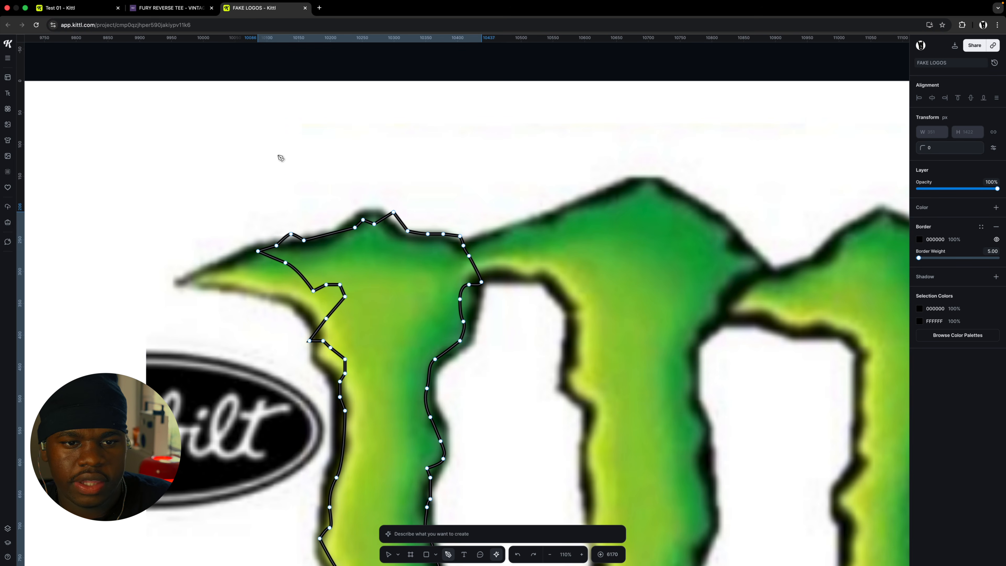
click(276, 155)
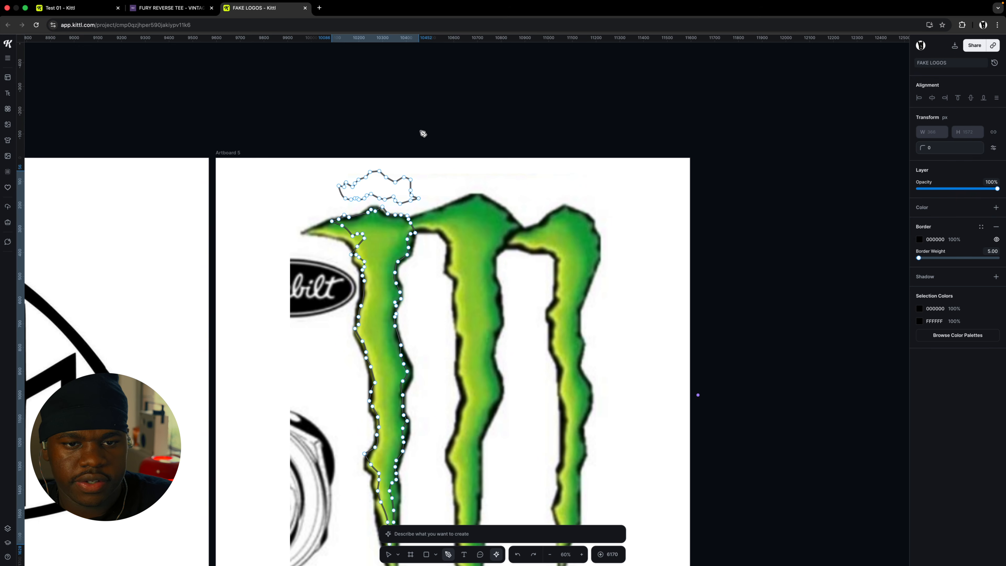
key(Escape)
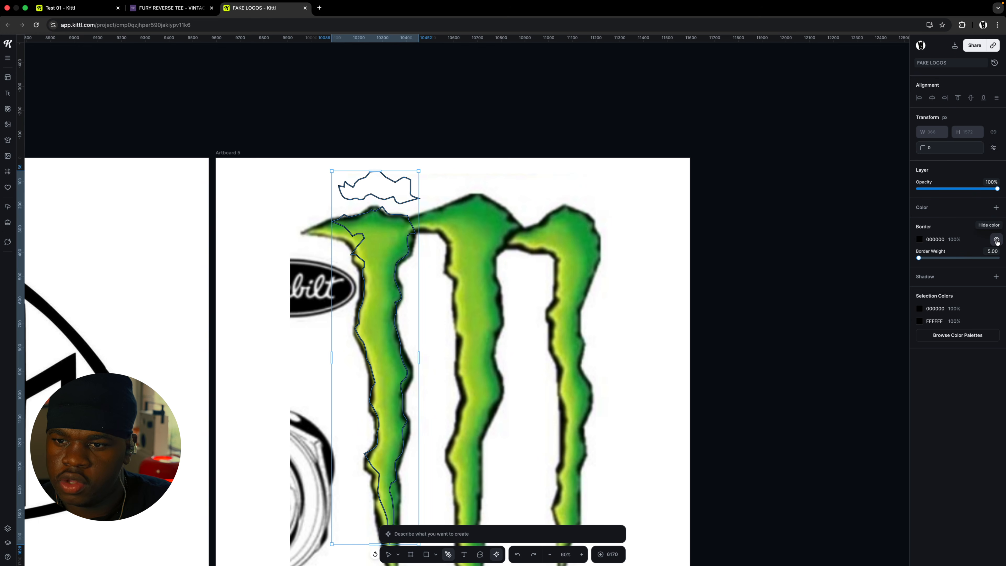
click(996, 226)
click(995, 207)
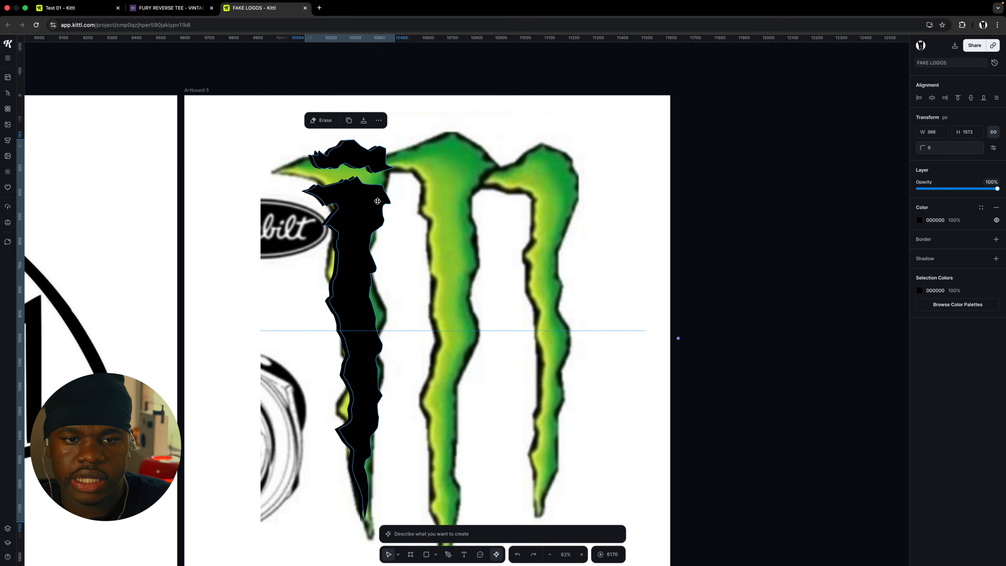
Duplicate the jagged I onto the middle claw and delete the copy's detached cap
drag(358, 205, 456, 204)
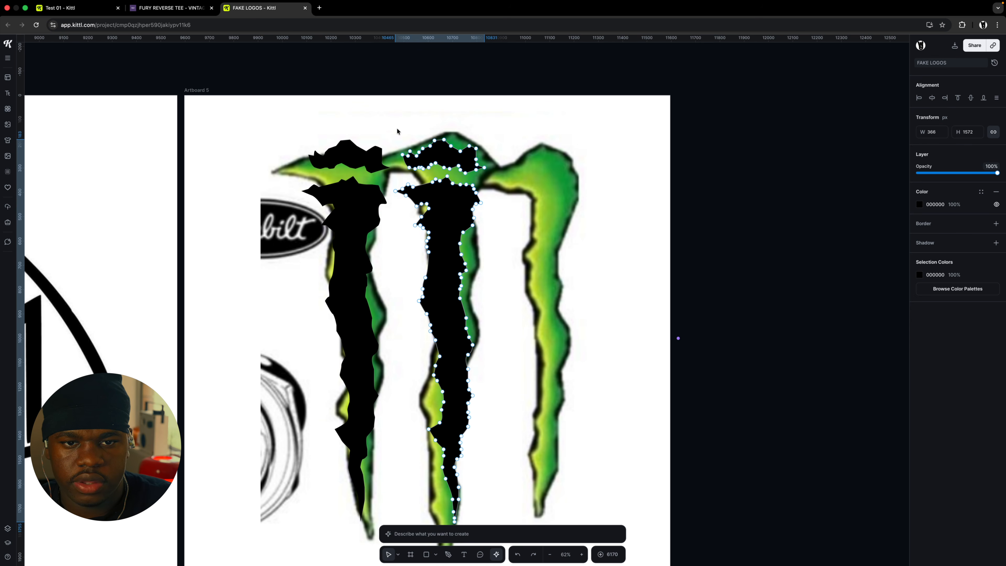
drag(397, 131, 488, 176)
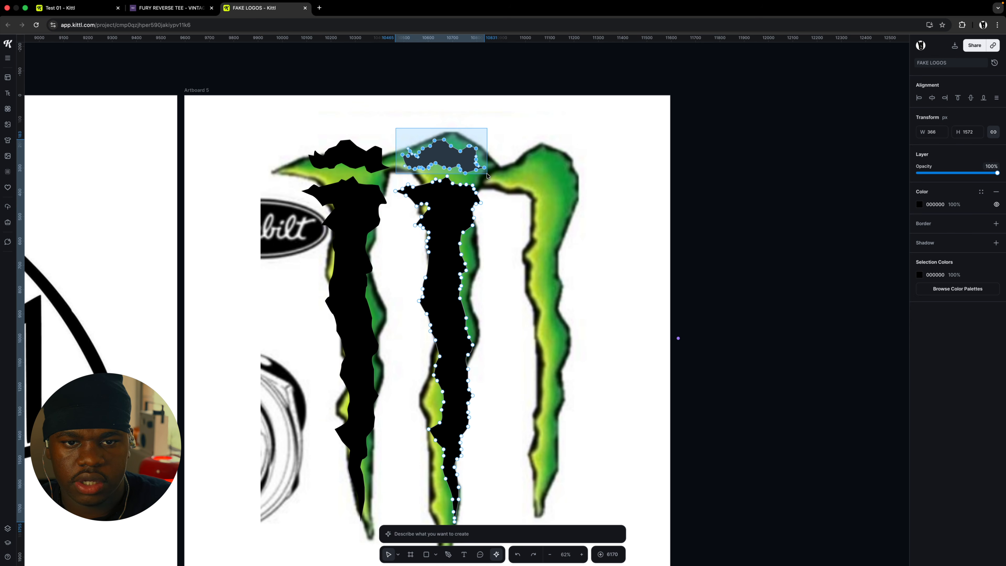
key(Delete)
Draw a jagged black P bowl with the Pen tool, curving out from the top of the middle stem
scroll(489, 172, up, 3)
key(p)
click(458, 149)
click(468, 147)
click(479, 148)
click(504, 147)
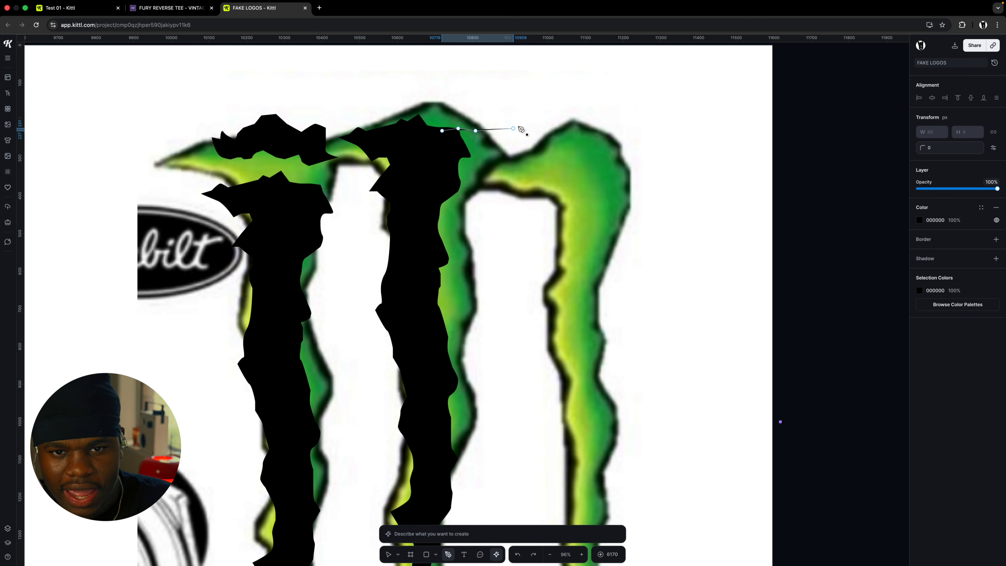
click(557, 152)
click(574, 152)
click(581, 163)
click(587, 179)
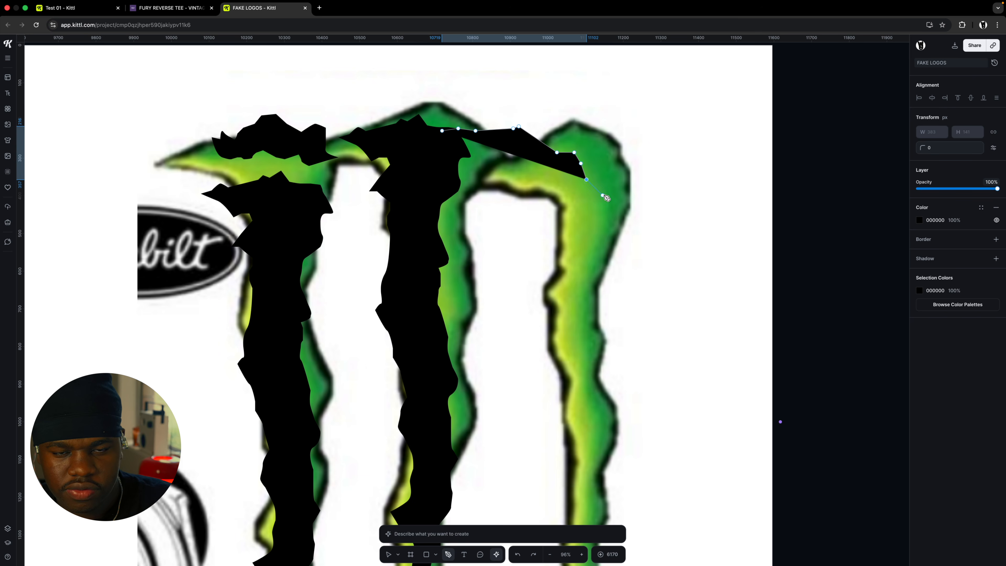
click(602, 195)
click(606, 200)
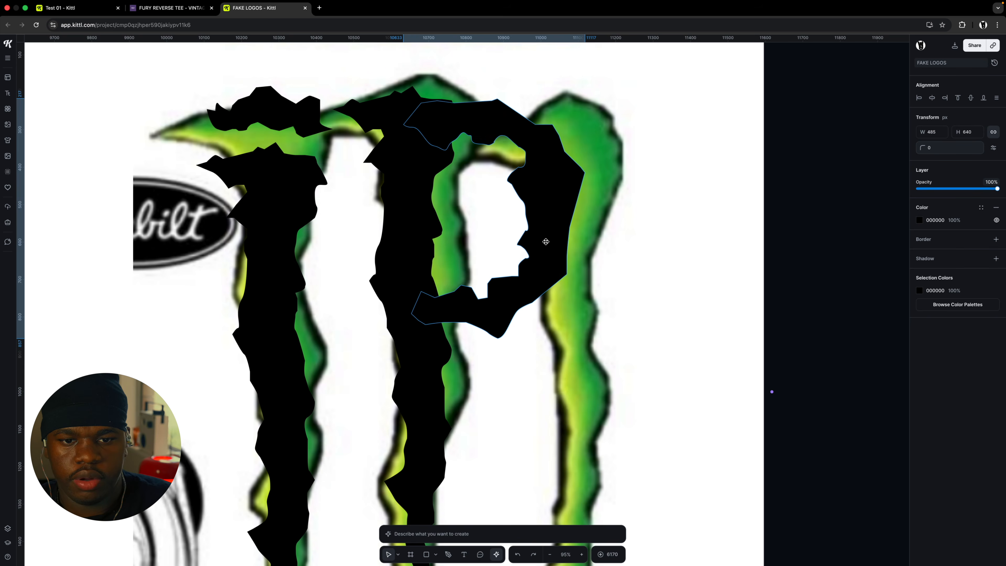
Place the jagged I and P pieces on the empty Artboard 10
scroll(535, 247, down, 5)
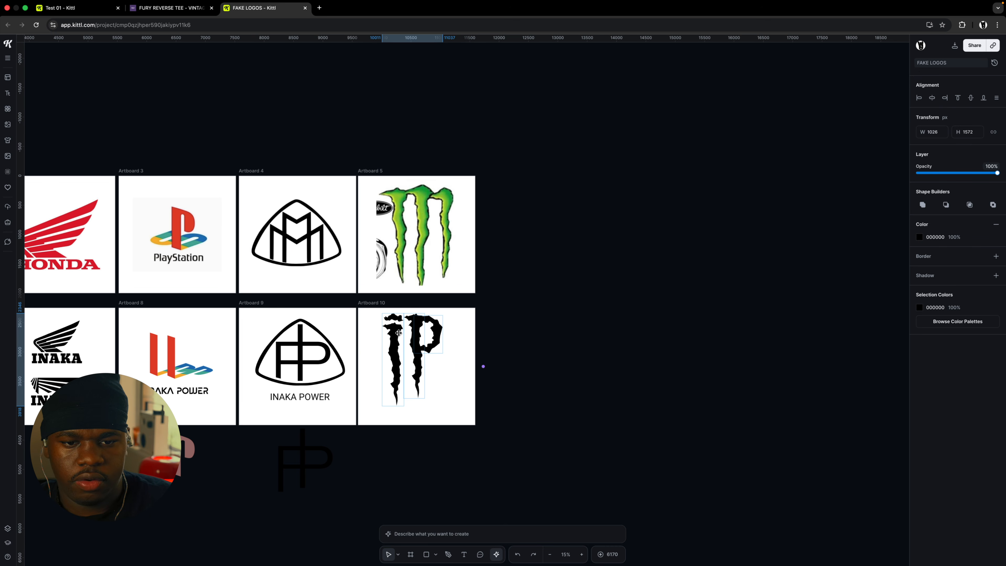
drag(416, 349, 416, 353)
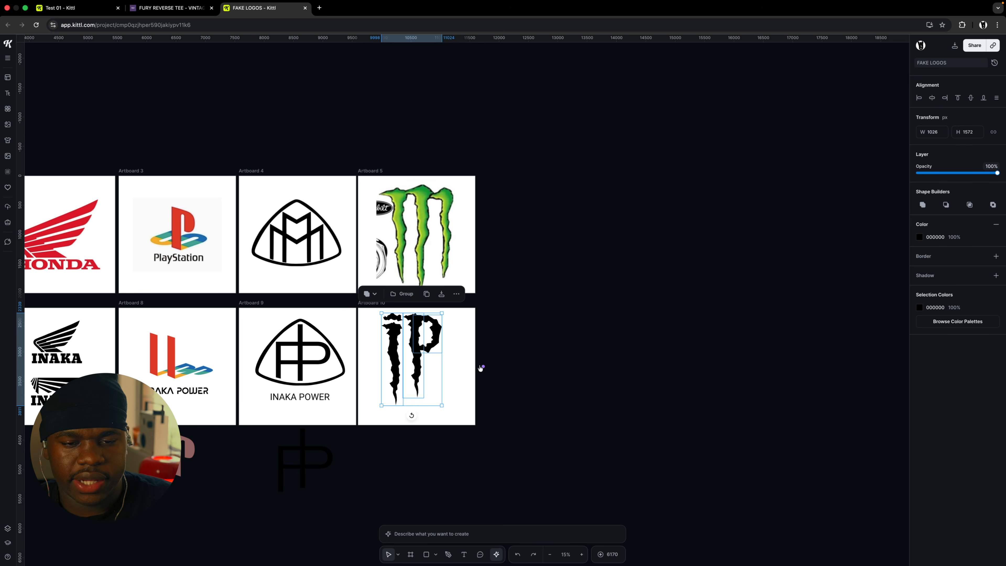
click(511, 376)
Duplicate the jagged I as a third claw, remove its cap, shrink it and position it against the P's bowl
scroll(418, 354, up, 5)
scroll(419, 354, up, 5)
drag(371, 248, 529, 271)
double_click(530, 223)
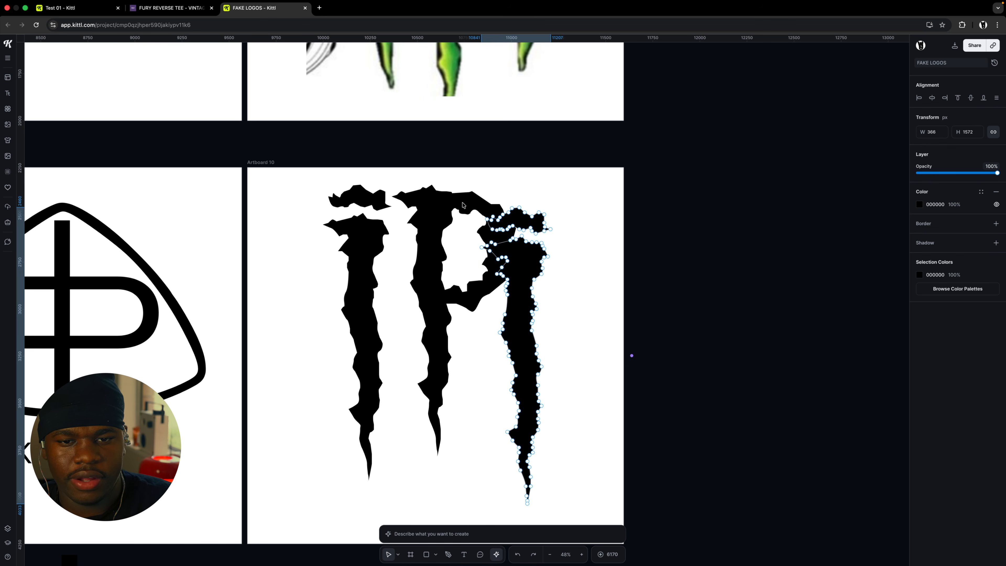
drag(477, 203, 562, 235)
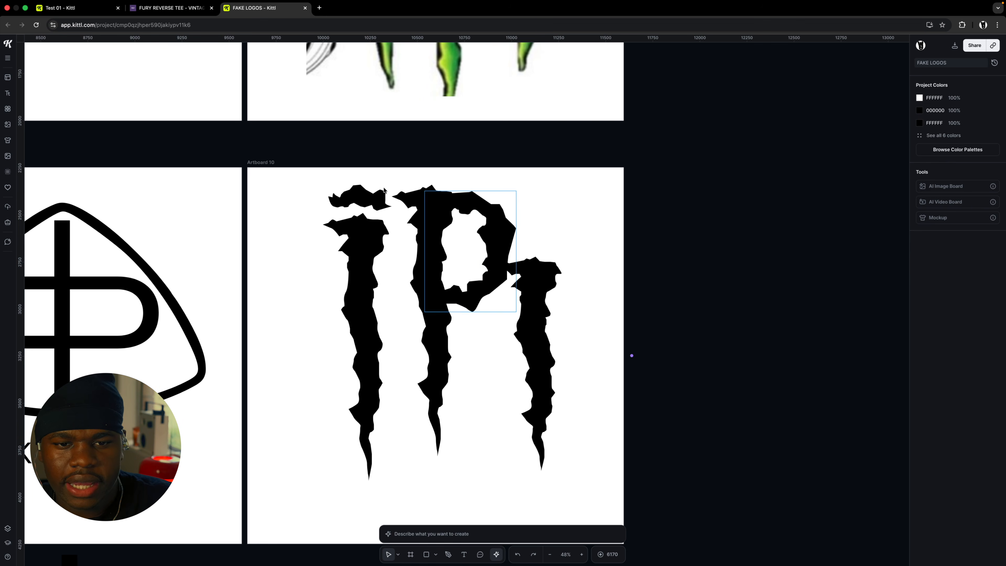
mouse_move(557, 332)
mouse_down()
mouse_move(420, 204)
mouse_move(538, 341)
mouse_up()
click(532, 217)
Scale the complete claw mark down to about 1050 by 1370 px on Artboard 10
scroll(484, 226, down, 6)
scroll(471, 239, up, 3)
scroll(463, 277, up, 3)
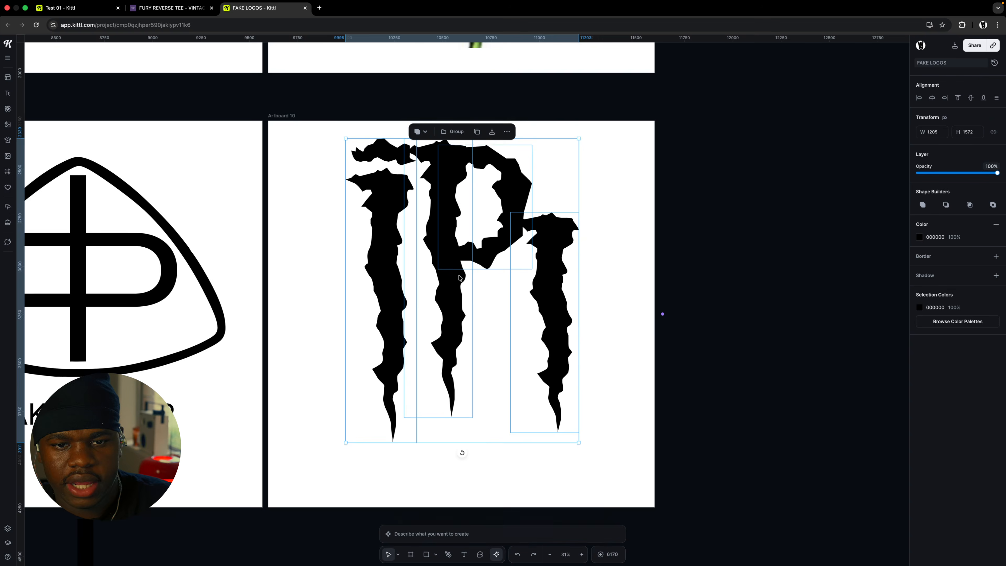
click(597, 452)
scroll(597, 451, down, 4)
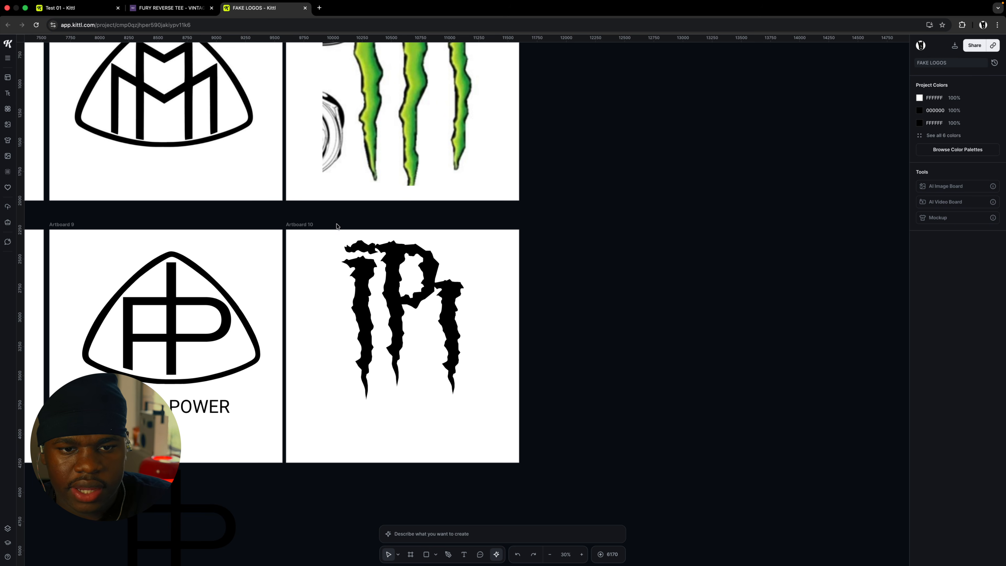
Select all the claw pieces and add a black border of weight 5
drag(337, 220, 441, 317)
scroll(515, 278, up, 3)
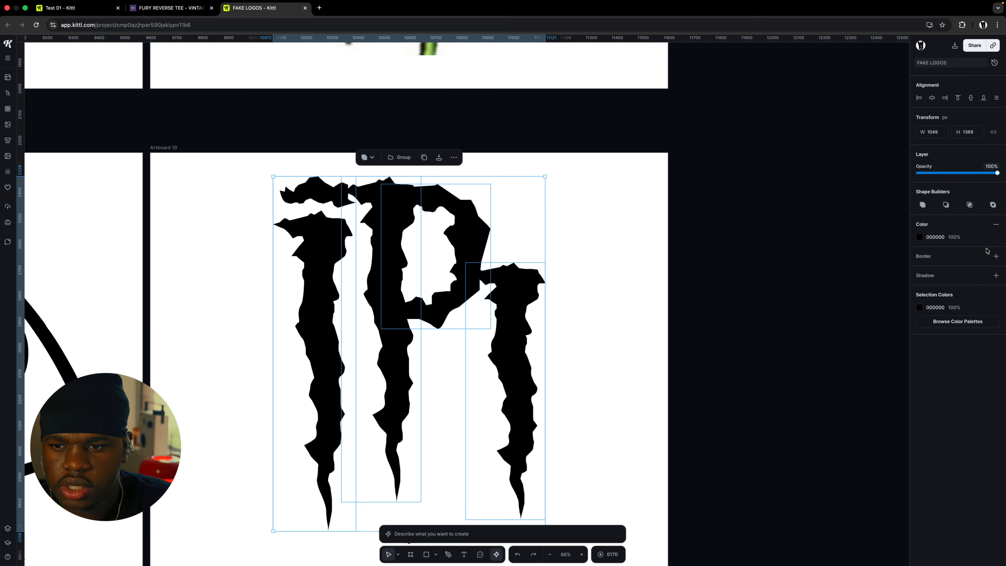
click(995, 256)
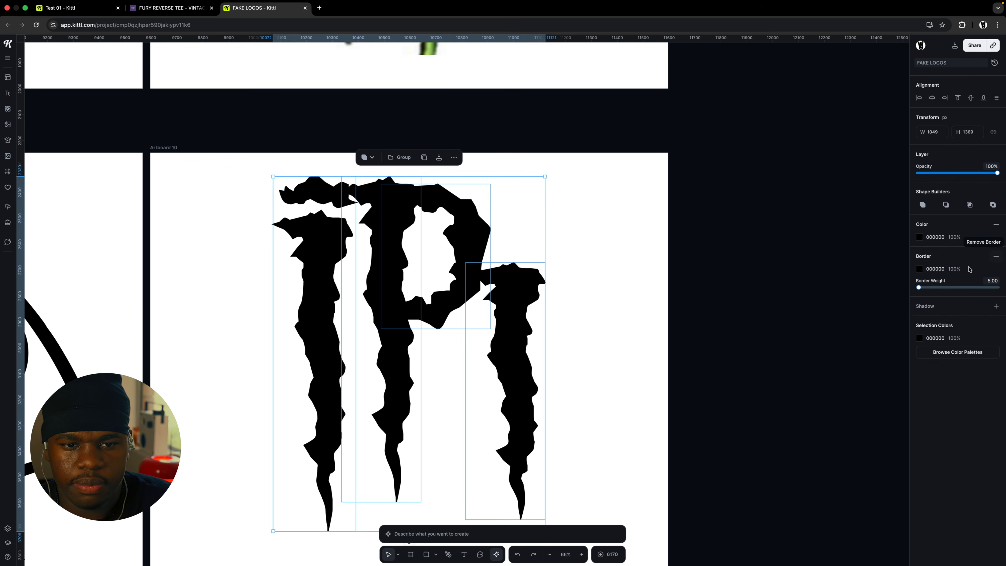
Change the claw fill to a linear gradient and sample lime green CCE260 from the reference claw for its first stop
click(920, 239)
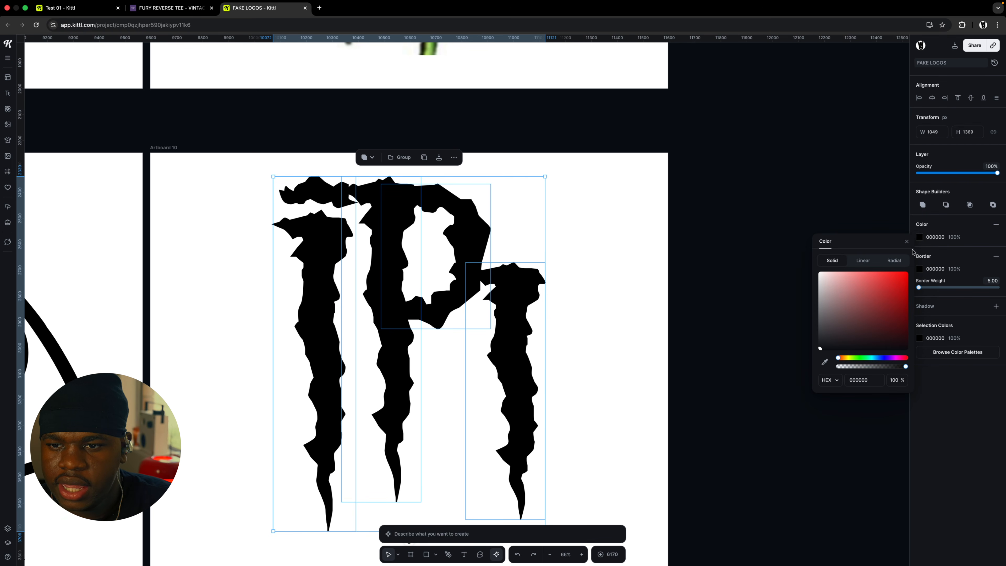
click(863, 260)
scroll(455, 263, up, 5)
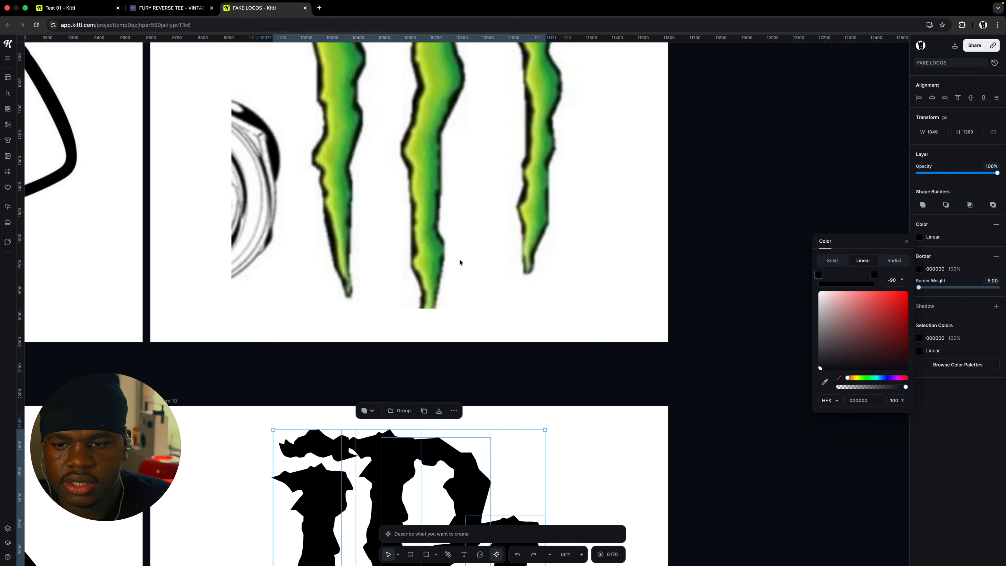
click(321, 155)
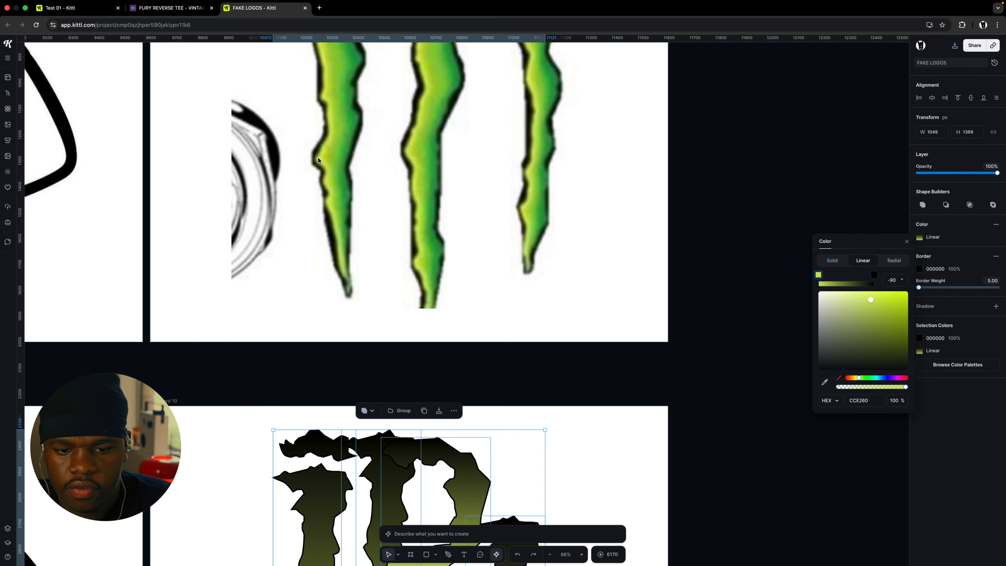
Add a mid-green 4C8F28 middle stop to the claw gradient and sample dark green 134E1E from the reference claw for the end stop
scroll(338, 220, down, 2)
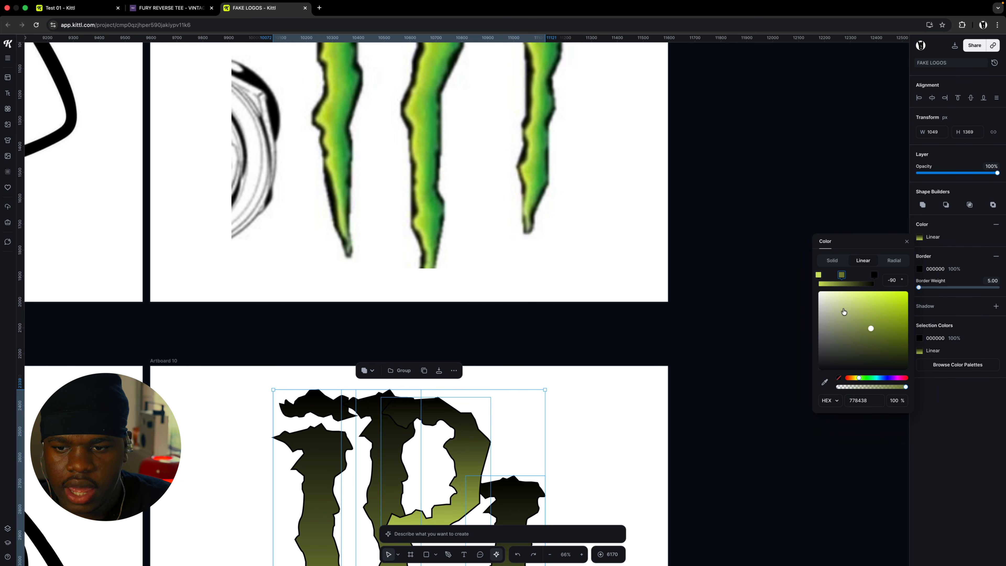
click(840, 378)
click(883, 325)
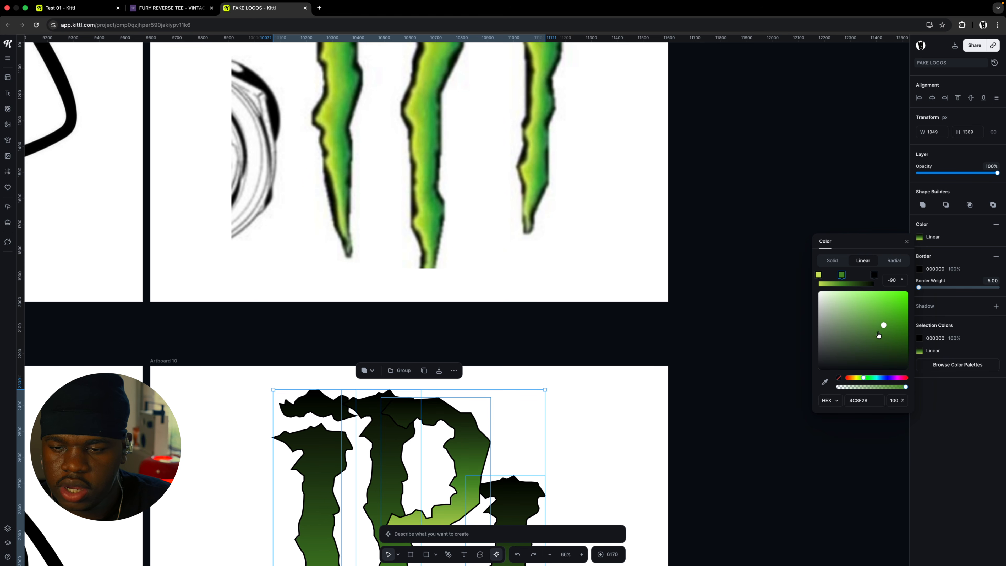
click(874, 275)
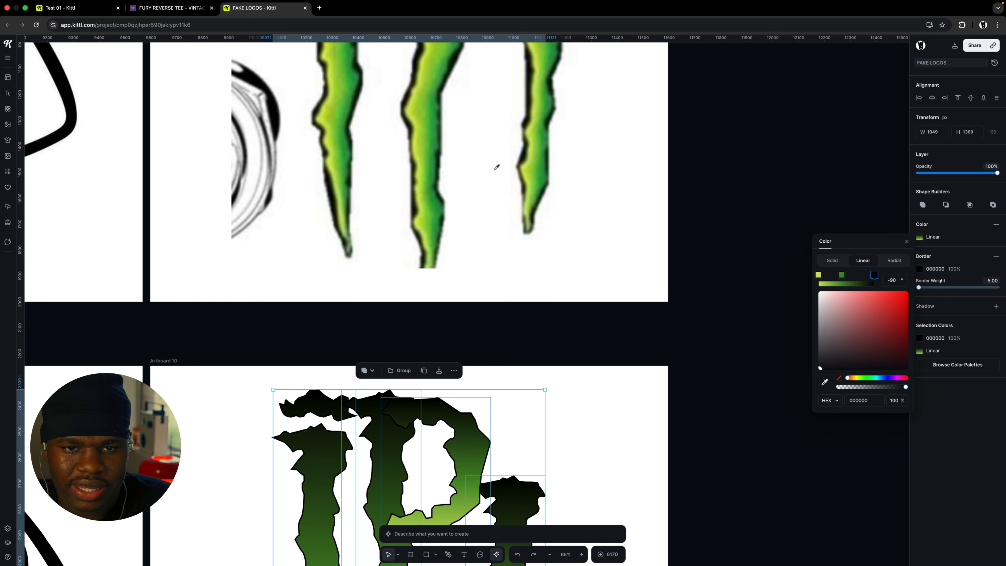
click(437, 111)
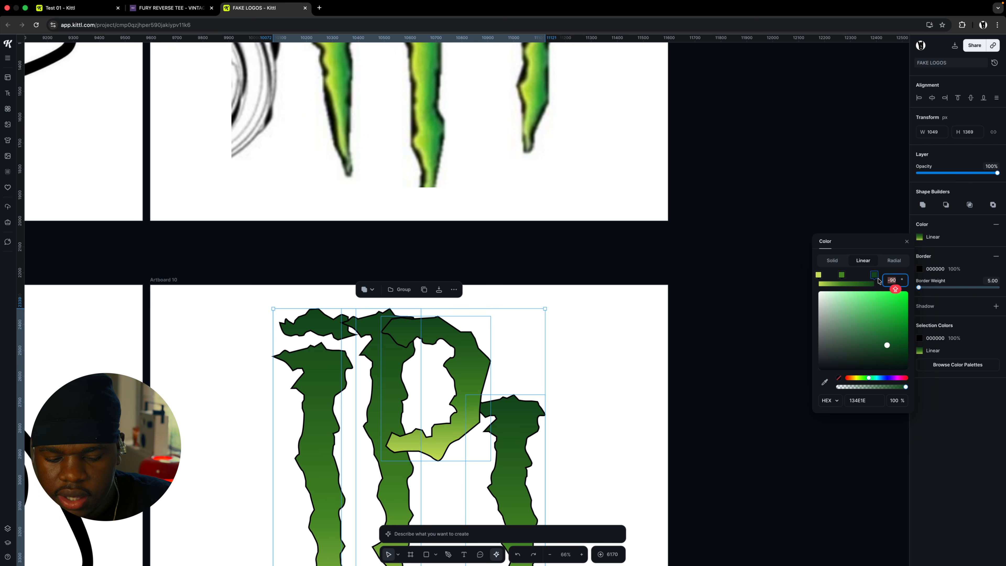
Set the claw gradient angle to 180° and swap its end stops so each claw runs from lime to dark green
text(180)
scroll(473, 349, down, 2)
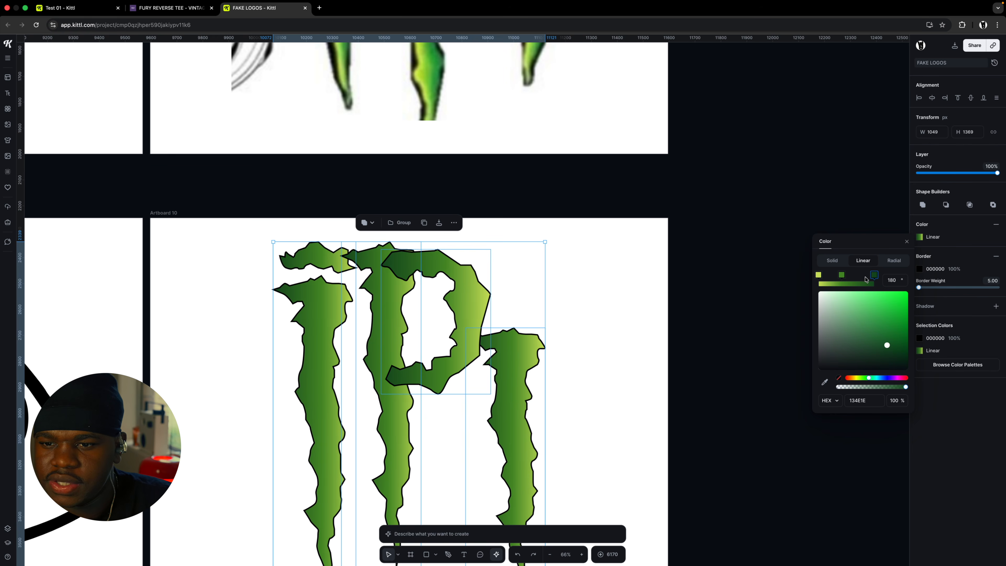
drag(873, 275, 818, 274)
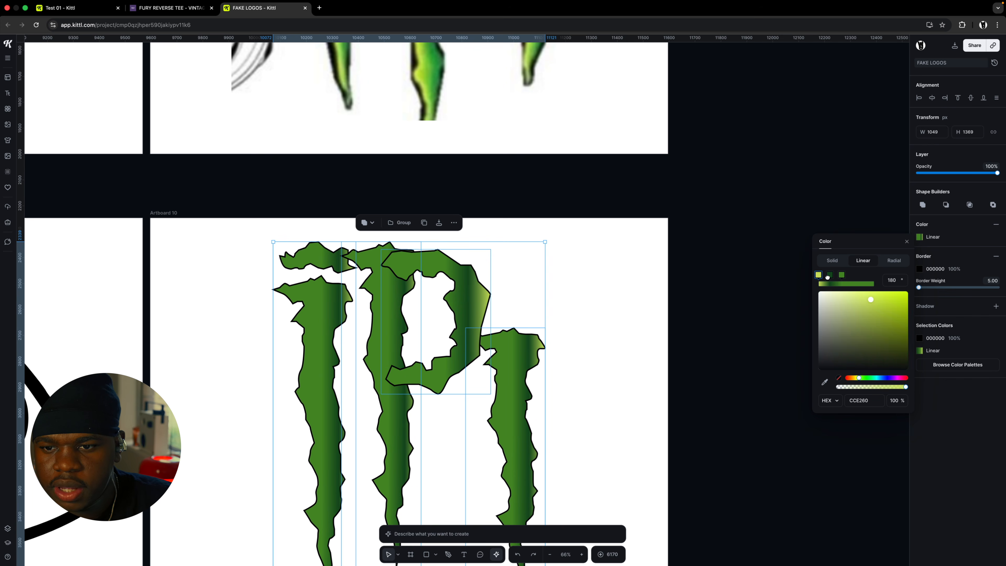
drag(818, 275, 863, 275)
Unite the P's bowl with the middle claw into a single shape
click(485, 274)
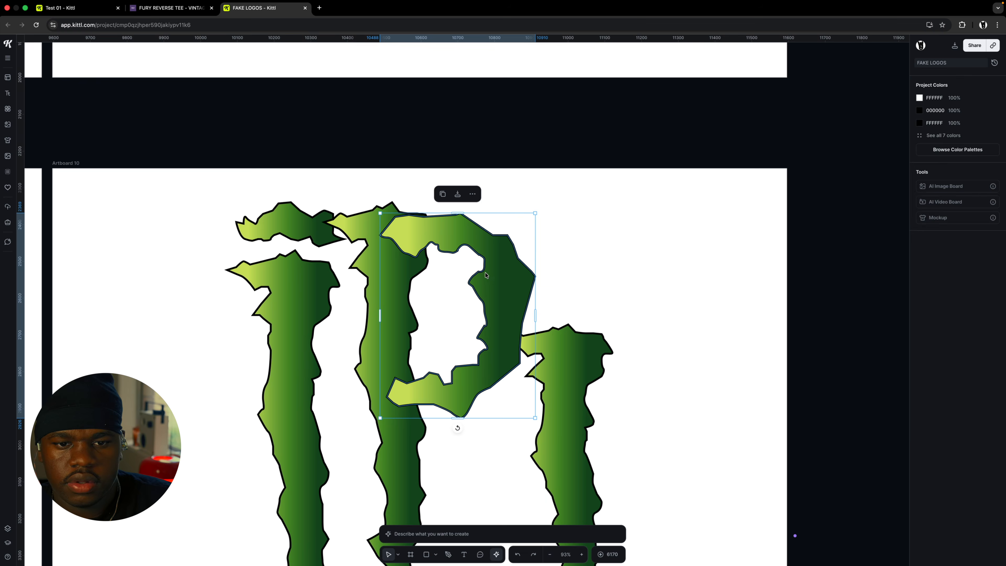
shift+click(368, 273)
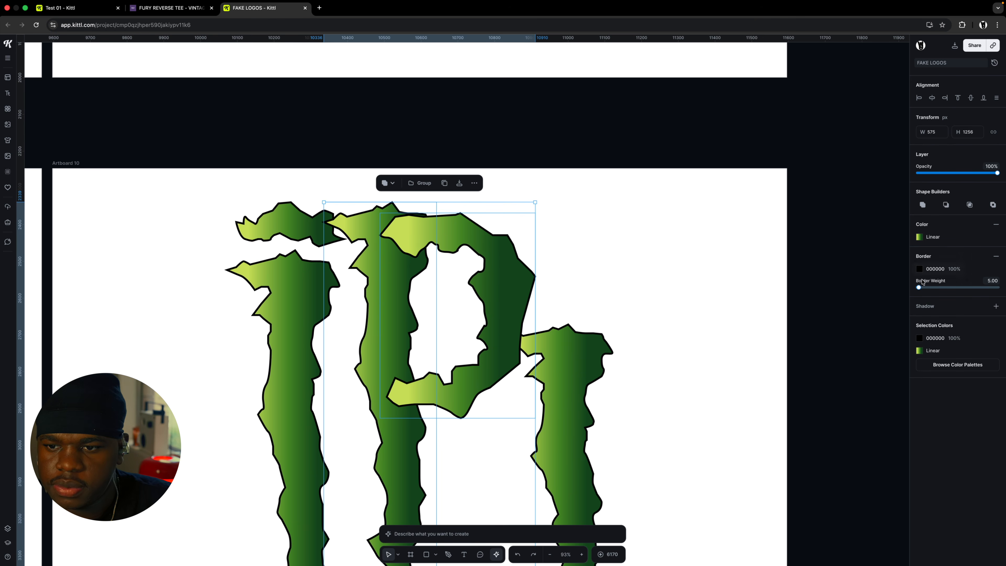
click(924, 205)
click(595, 254)
Select all the claw pieces on Artboard 10 and thicken their black border
scroll(450, 289, down, 6)
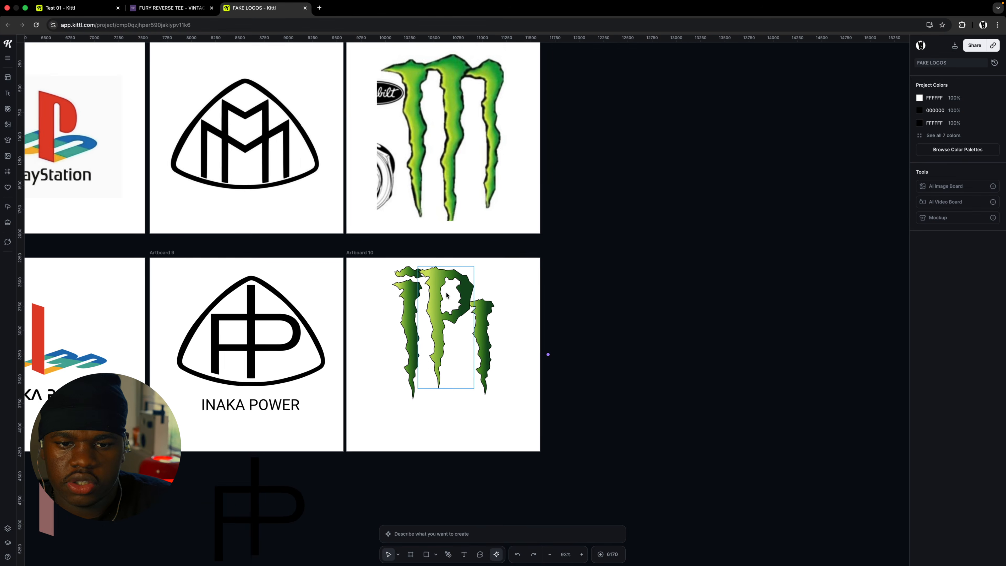
scroll(447, 291, up, 2)
click(444, 292)
scroll(444, 292, up, 2)
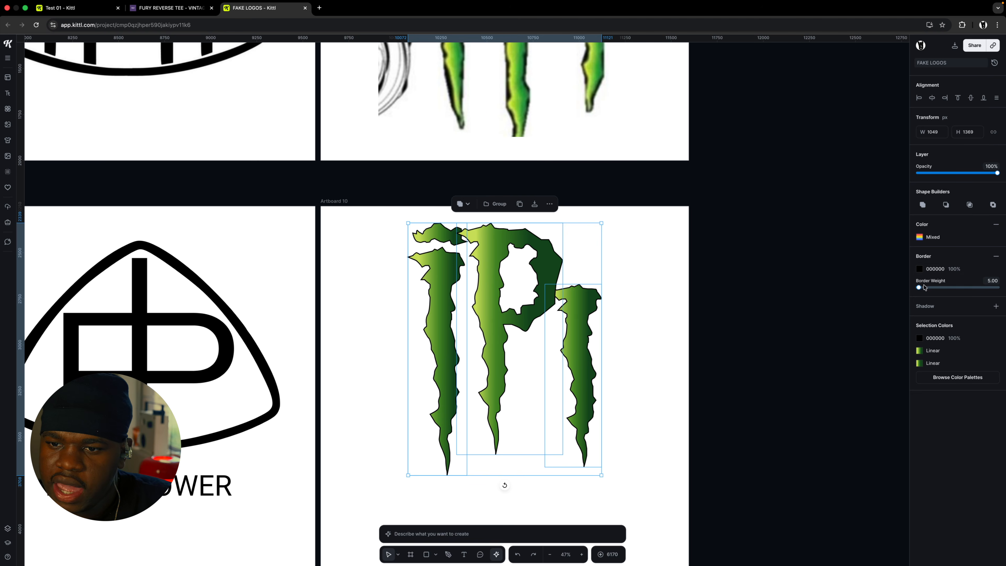
drag(924, 288, 919, 288)
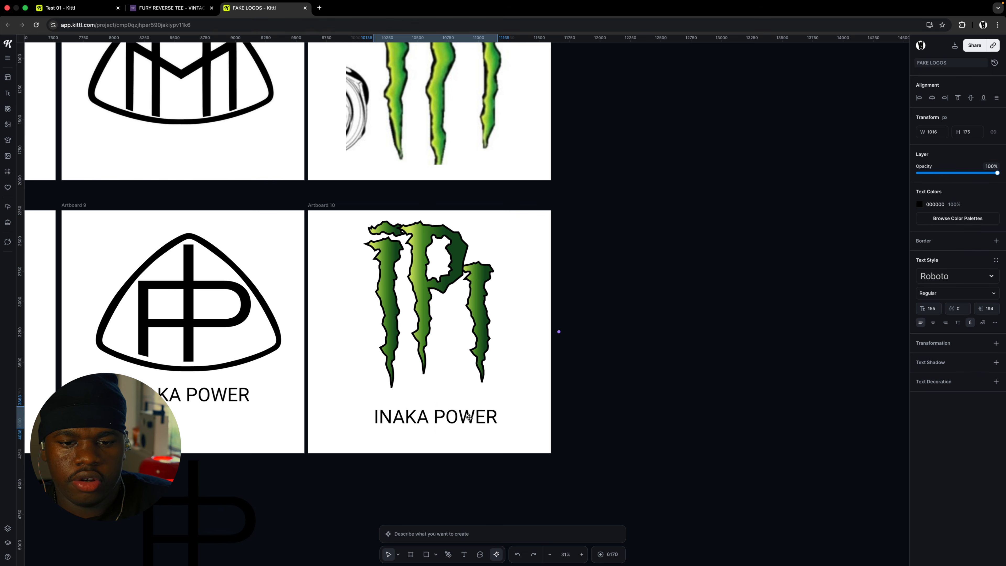
Position a copy of the INAKA POWER text below the claw mark and set its typeface to Dark Angels
drag(451, 413, 453, 416)
scroll(453, 415, up, 4)
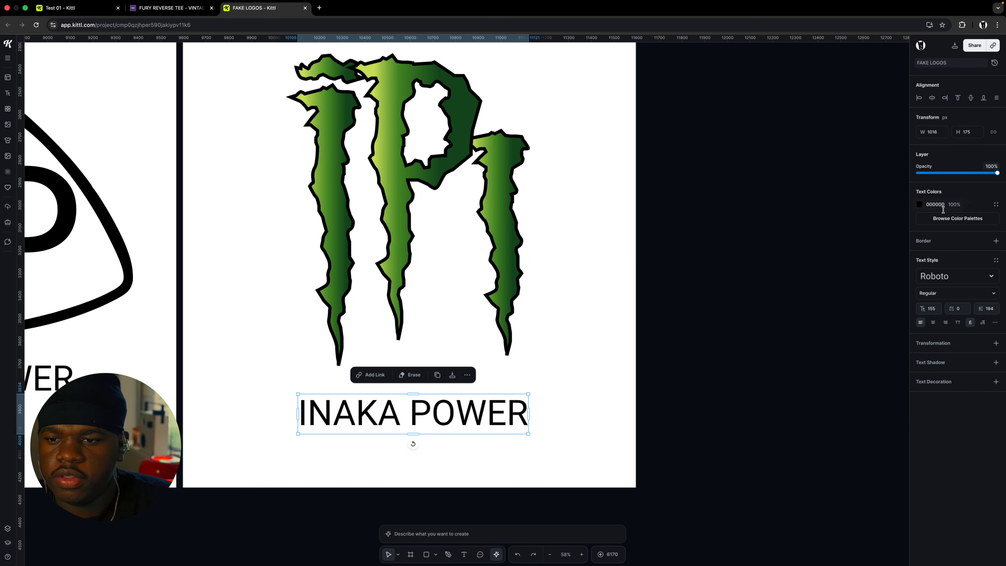
click(946, 276)
scroll(841, 139, up, 15)
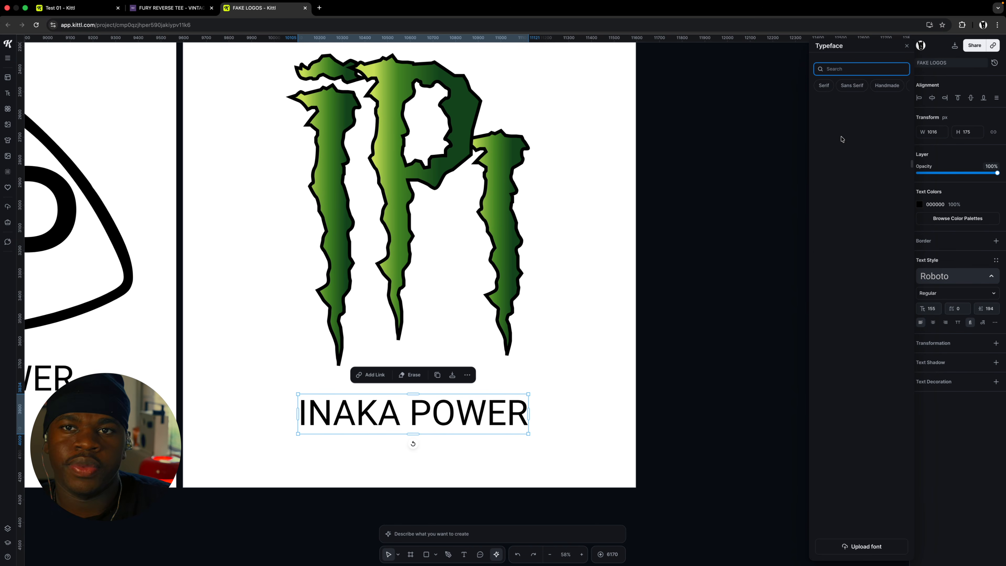
scroll(841, 139, up, 6)
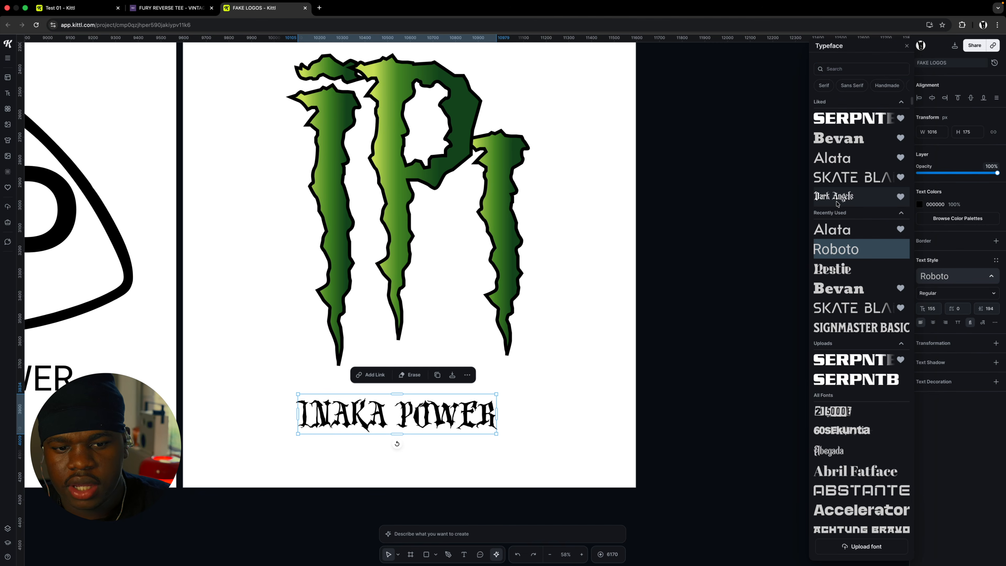
click(835, 198)
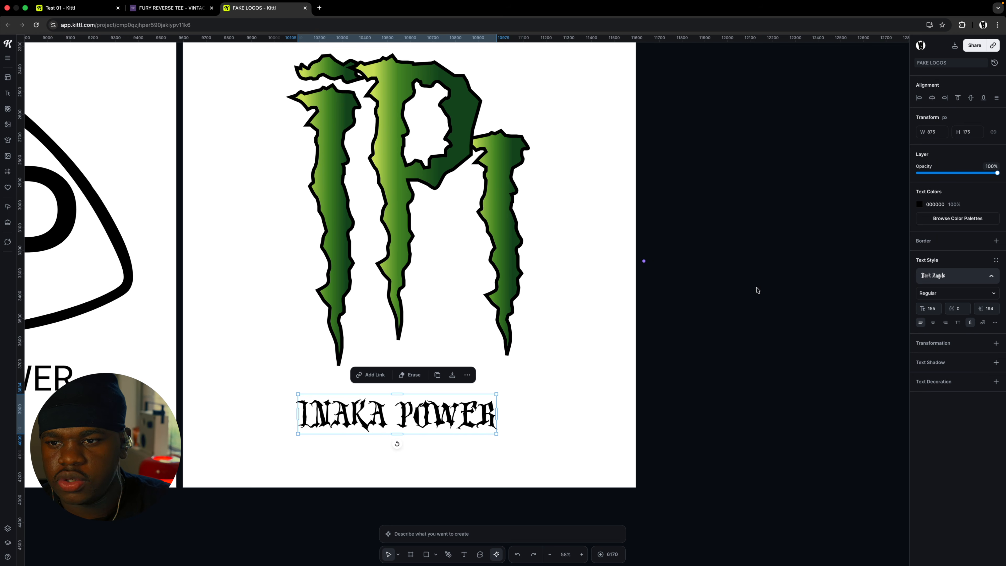
click(533, 394)
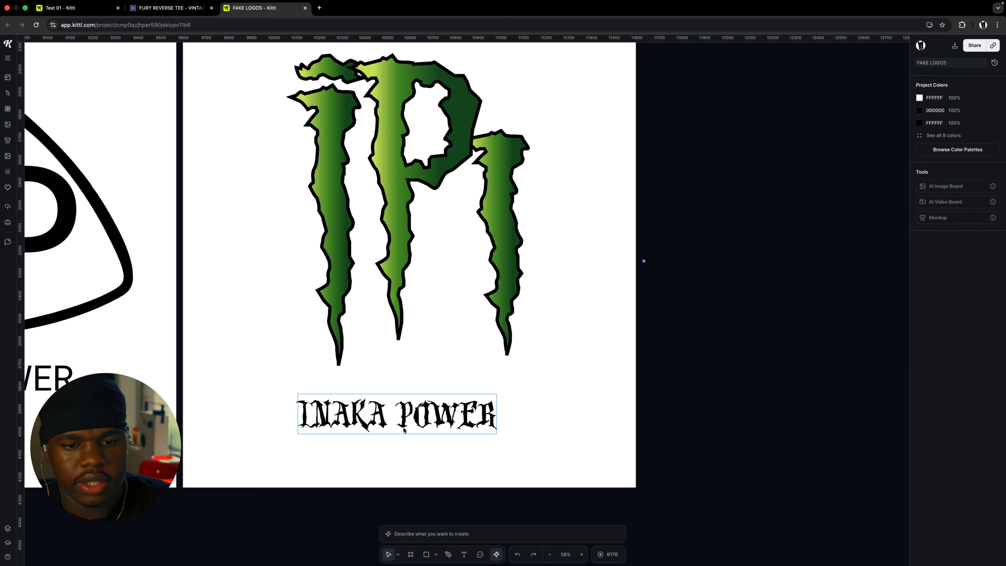
Review the finished INAKA logos on Artboards 6 to 10 against their reference logos above
scroll(554, 329, down, 6)
scroll(546, 326, up, 6)
scroll(546, 326, down, 4)
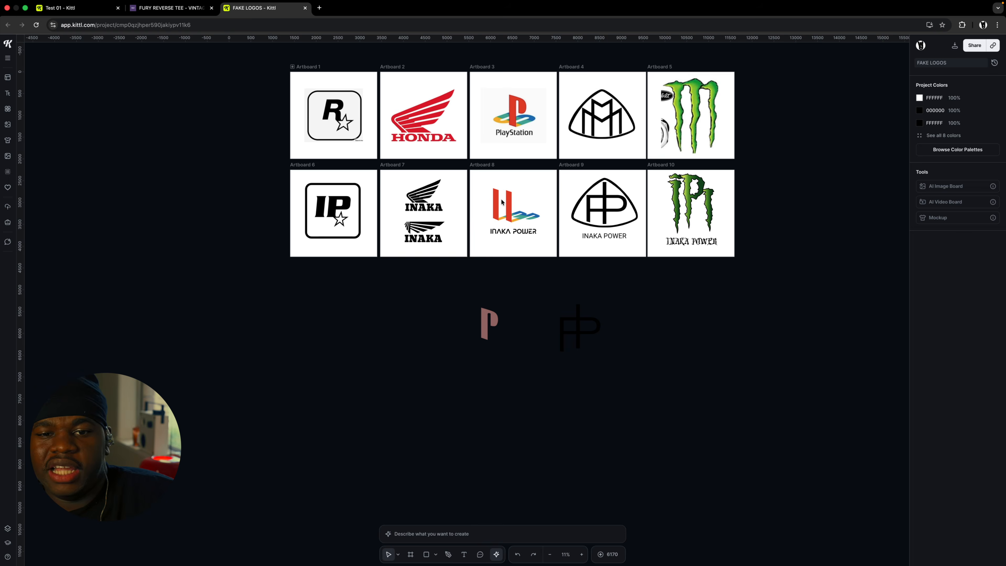
scroll(443, 204, up, 4)
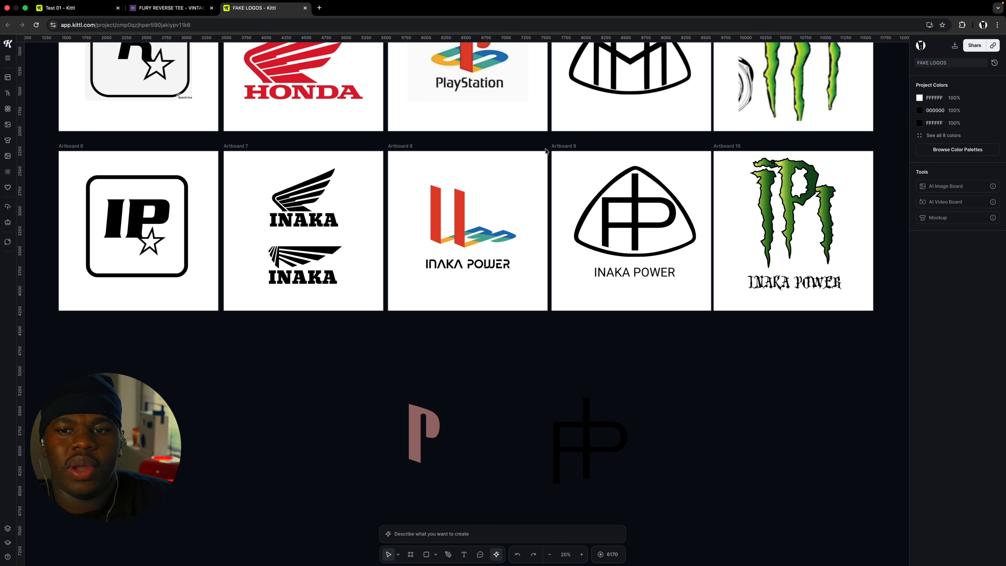
scroll(700, 184, right, 2)
scroll(700, 184, up, 1)
scroll(719, 244, left, 2)
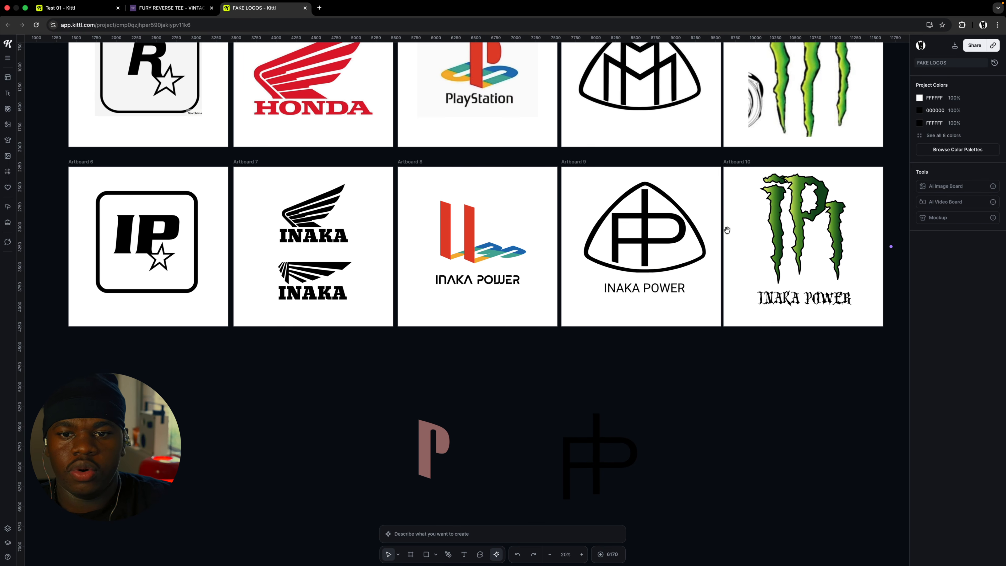
scroll(509, 269, up, 5)
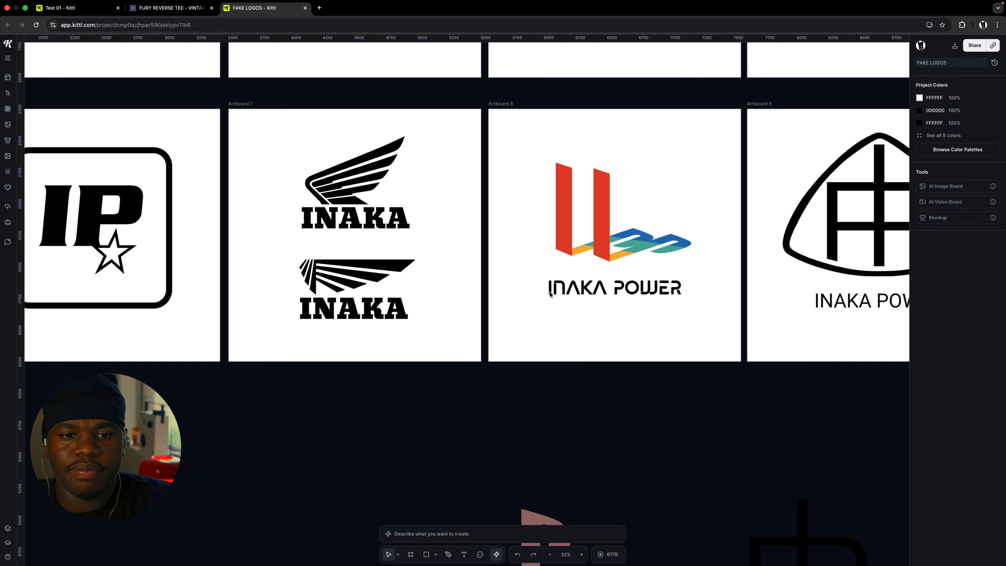
scroll(640, 229, left, 10)
scroll(640, 230, up, 2)
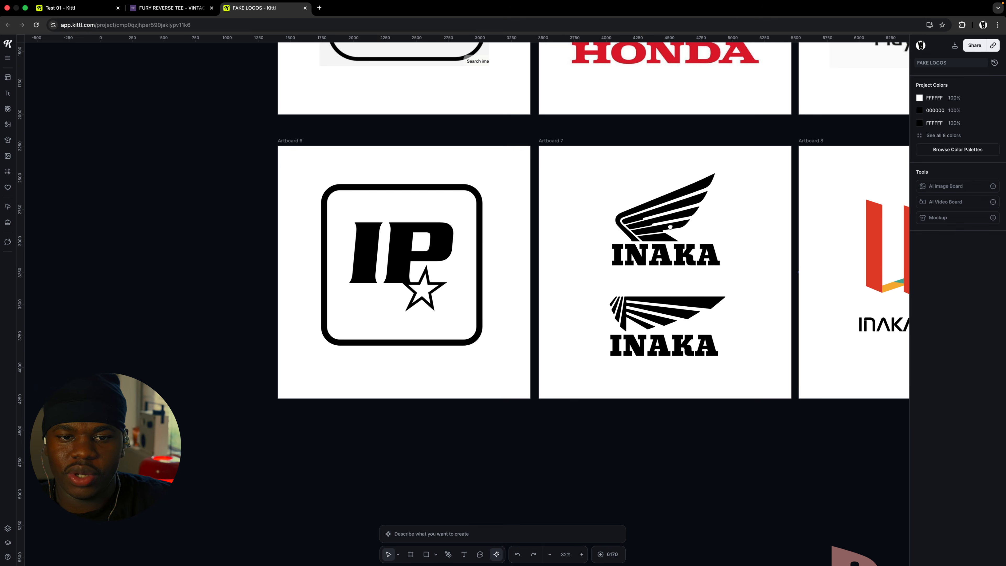
scroll(254, 280, right, 2)
scroll(388, 250, down, 3)
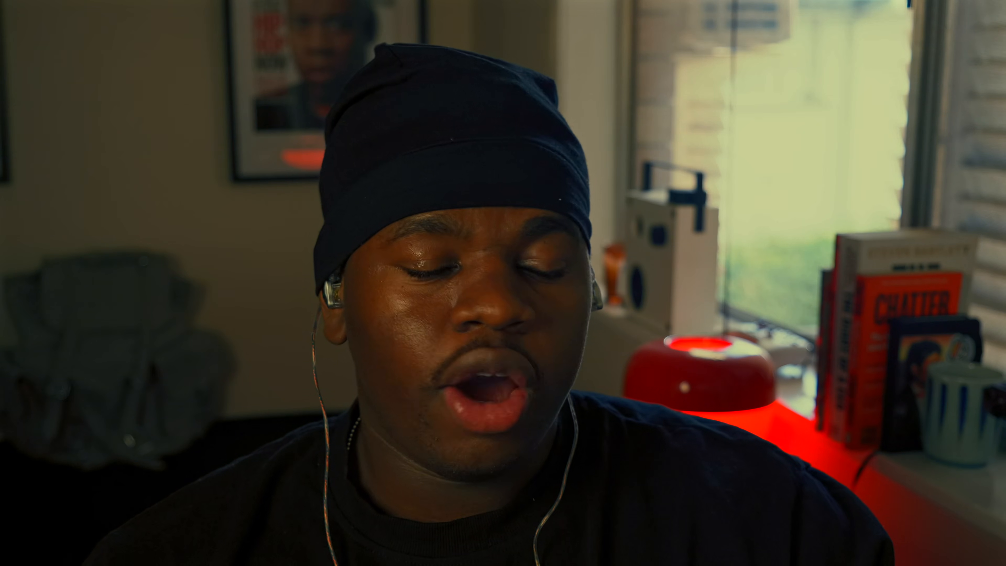